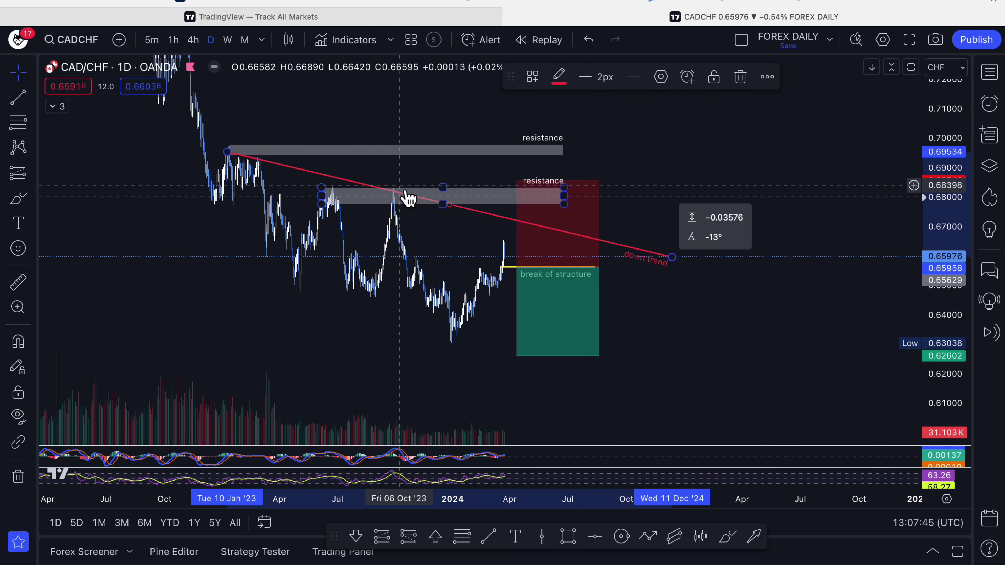
- Steepen the down trend line by lowering its far end point to about 0.64371 at 11 Dec '24
left_click_drag(676, 260, 674, 305)
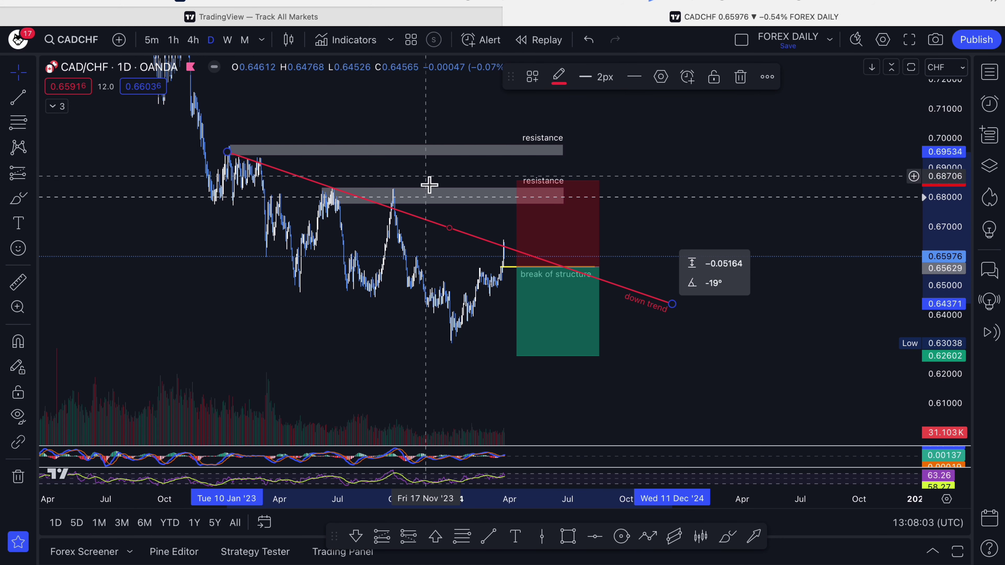
mouse_move(452, 201)
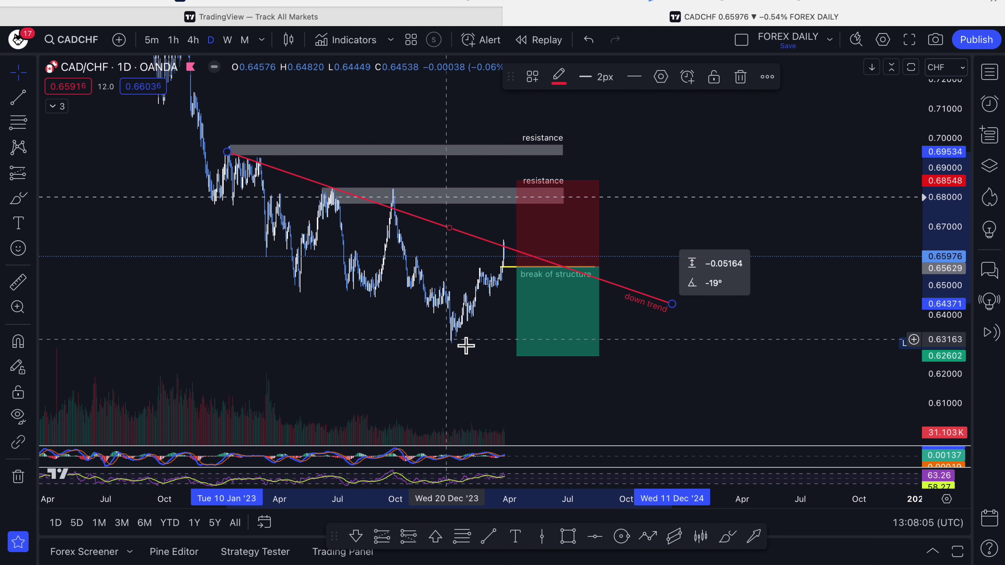
mouse_move(560, 353)
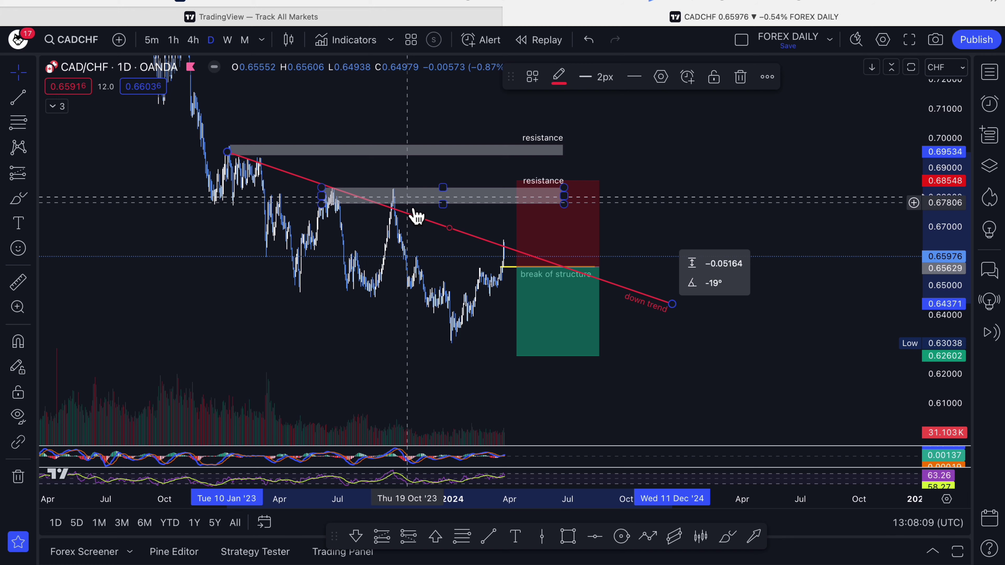
scroll(752, 249, "up", 5)
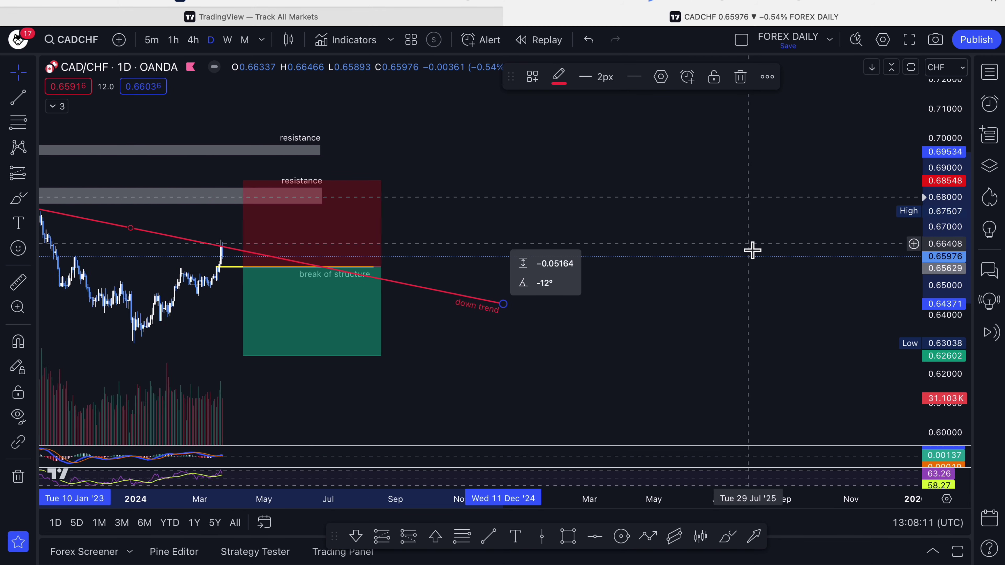
scroll(736, 243, "down", 2)
left_click_drag(572, 161, 808, 175)
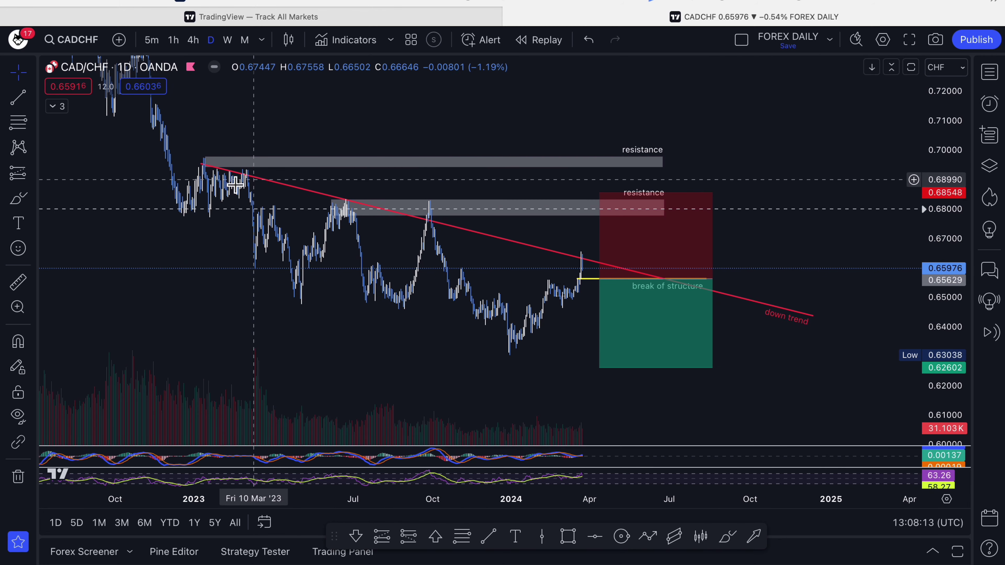
left_click_drag(202, 163, 207, 168)
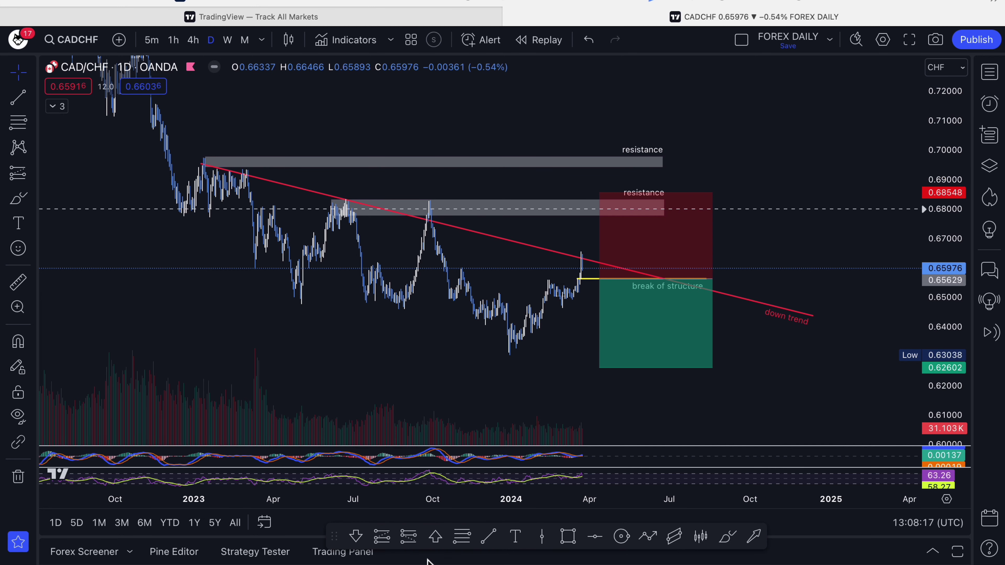
- Mark the early-2023 highs at the upper resistance zone with a circle, then delete the circle
left_click(622, 536)
left_click(217, 159)
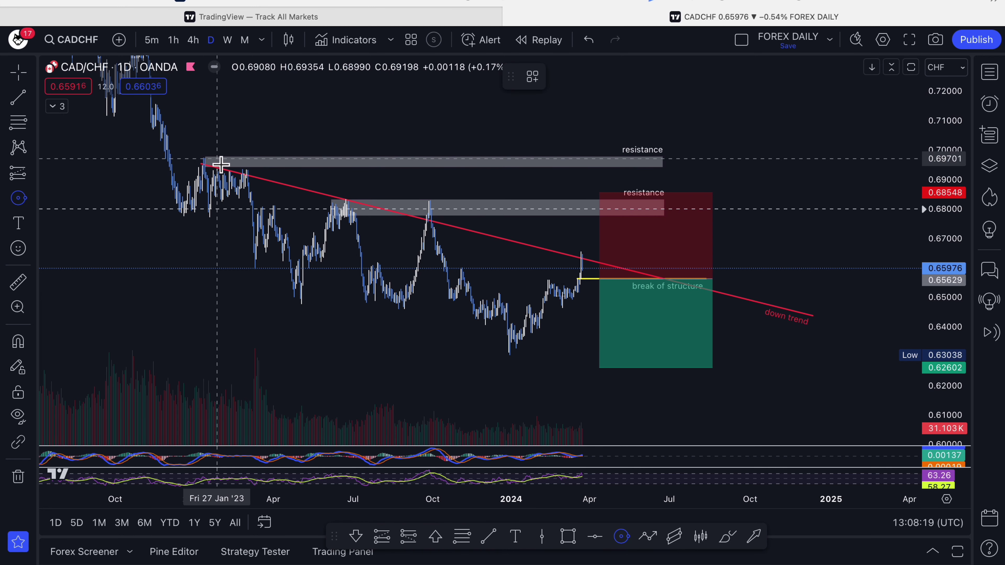
left_click(257, 191)
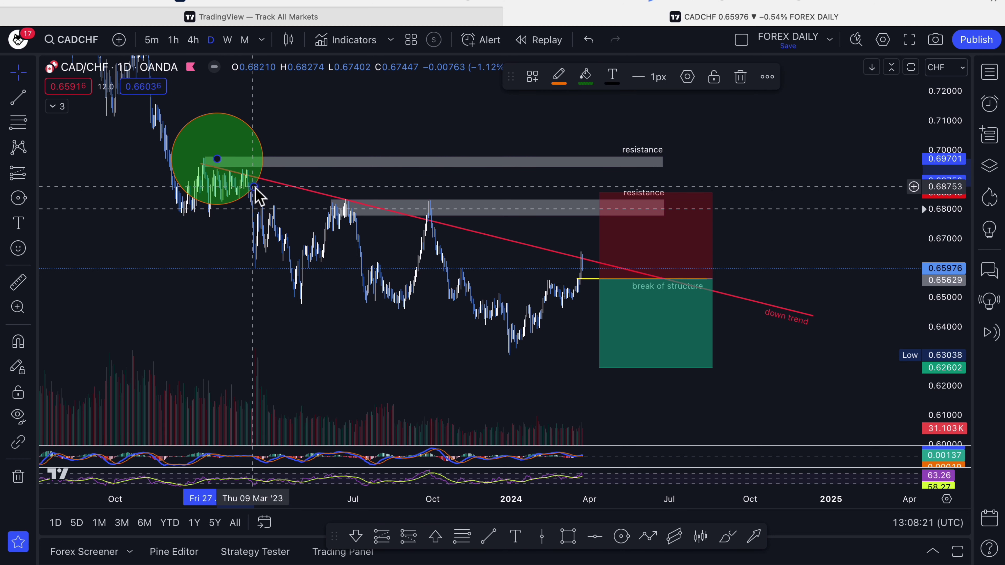
key("Delete")
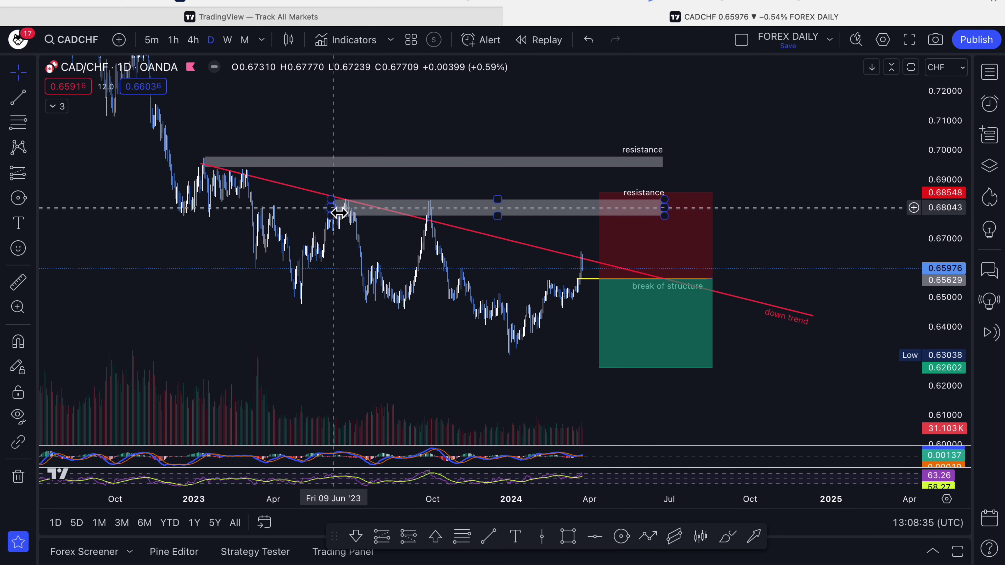
- Examine how price reacts at the two resistance zones and along the down trend line from 2023 to 2024
scroll(356, 219, "up", 3)
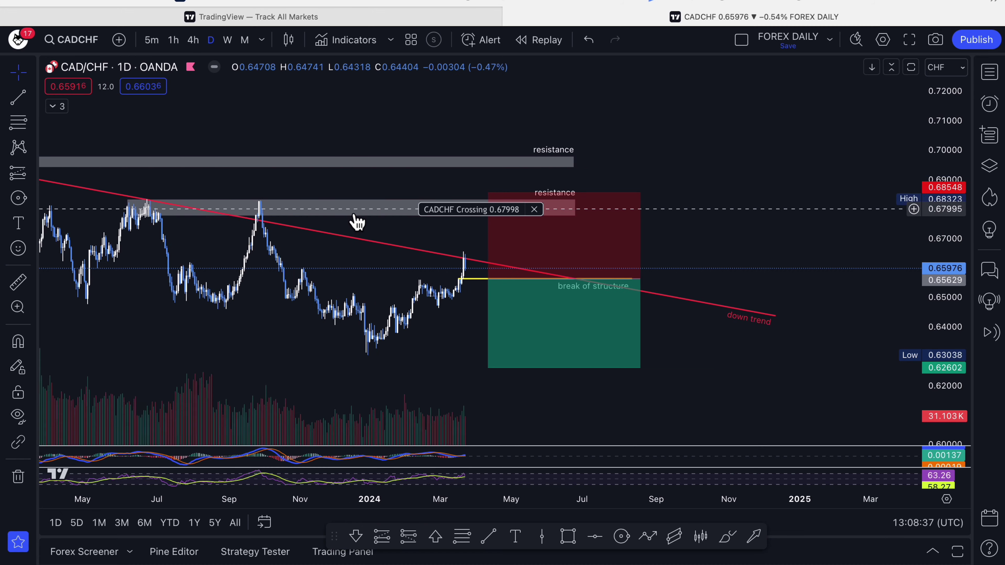
left_click_drag(184, 123, 657, 150)
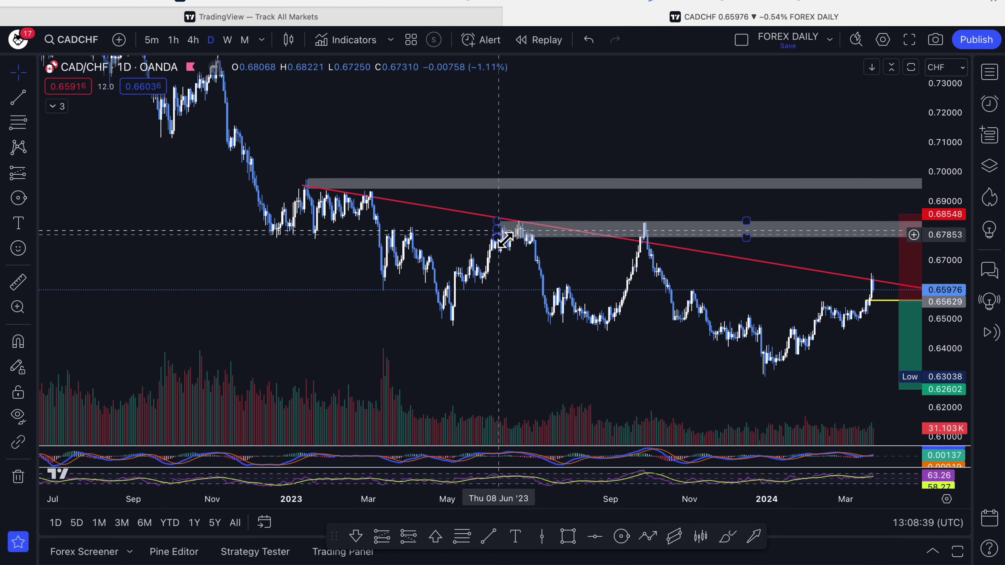
scroll(580, 166, "up", 3)
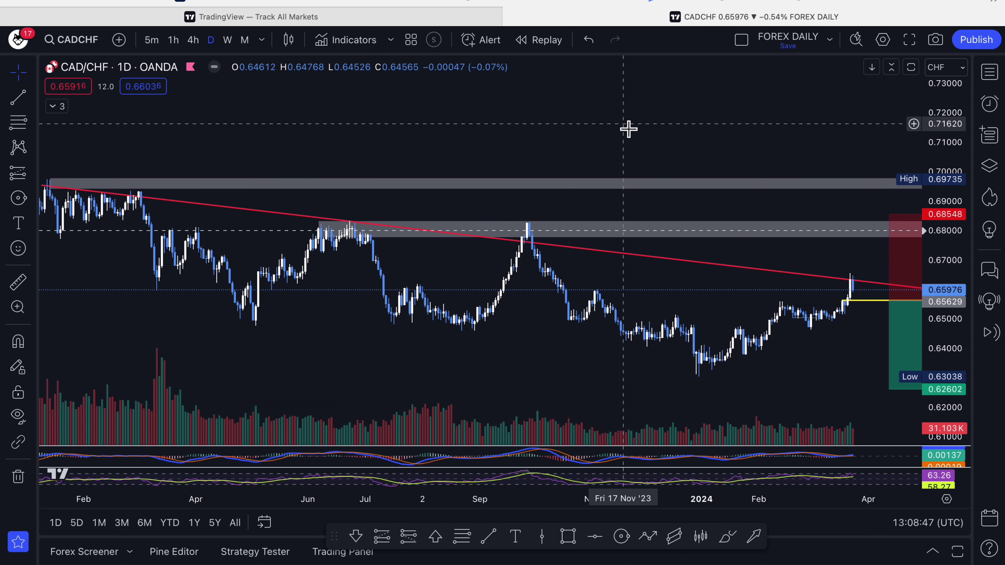
left_click_drag(631, 128, 448, 135)
scroll(469, 178, "down", 3)
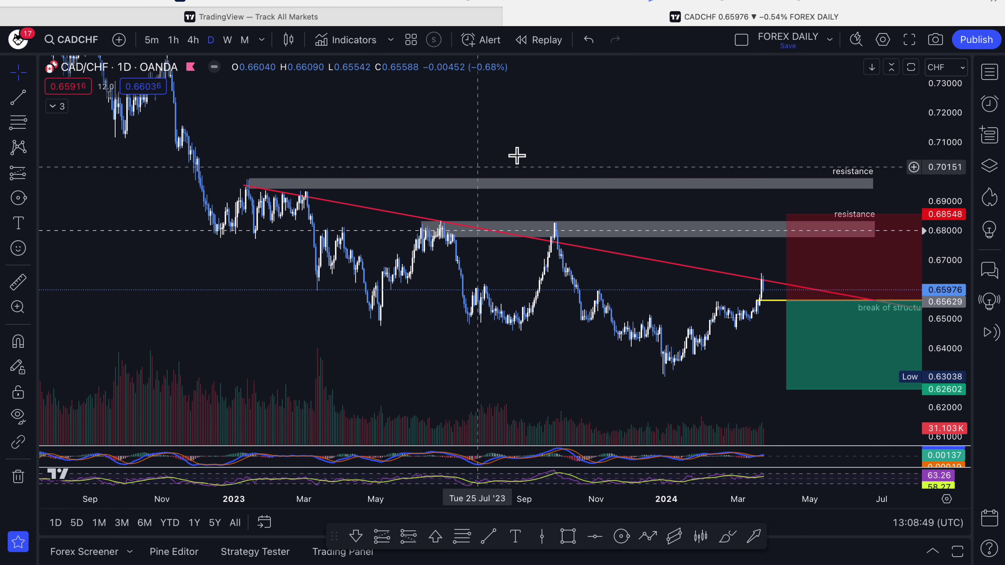
left_click_drag(516, 155, 451, 143)
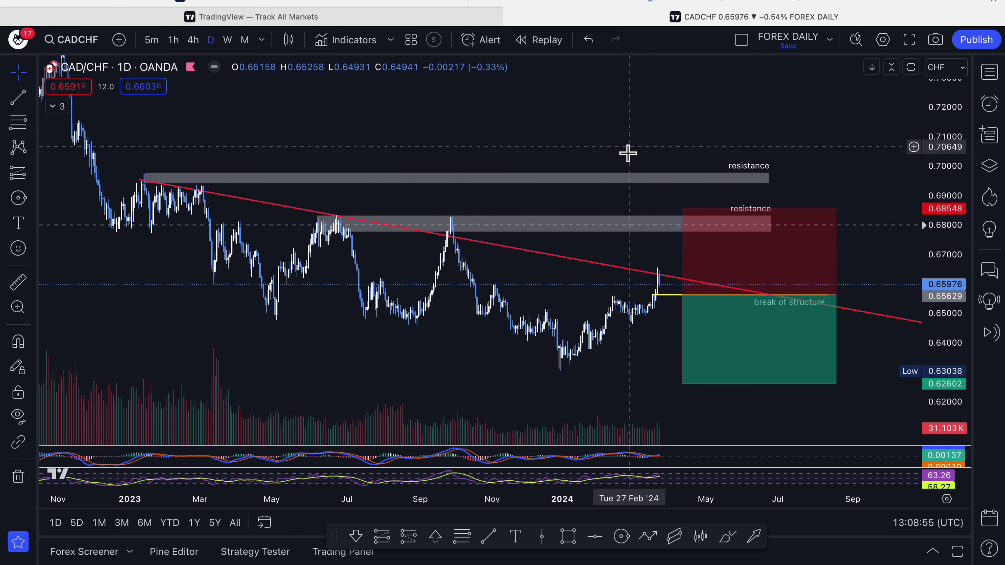
mouse_move(629, 152)
left_mouse_down()
mouse_move(552, 152)
mouse_move(639, 151)
left_mouse_up()
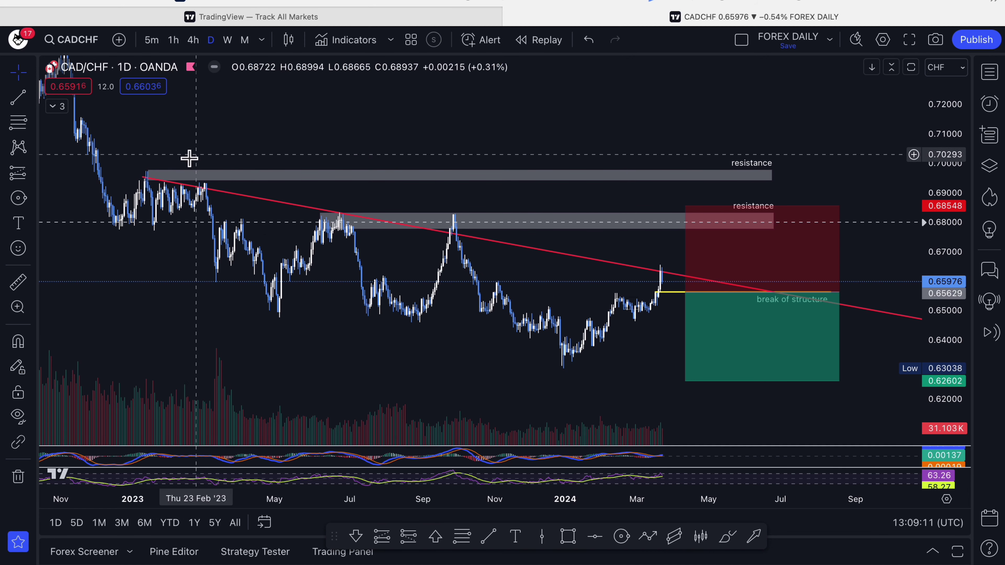
- Circle the early-2023 trend line touch, move the circle to the latest candles at the trend line, and delete it
left_click(622, 537)
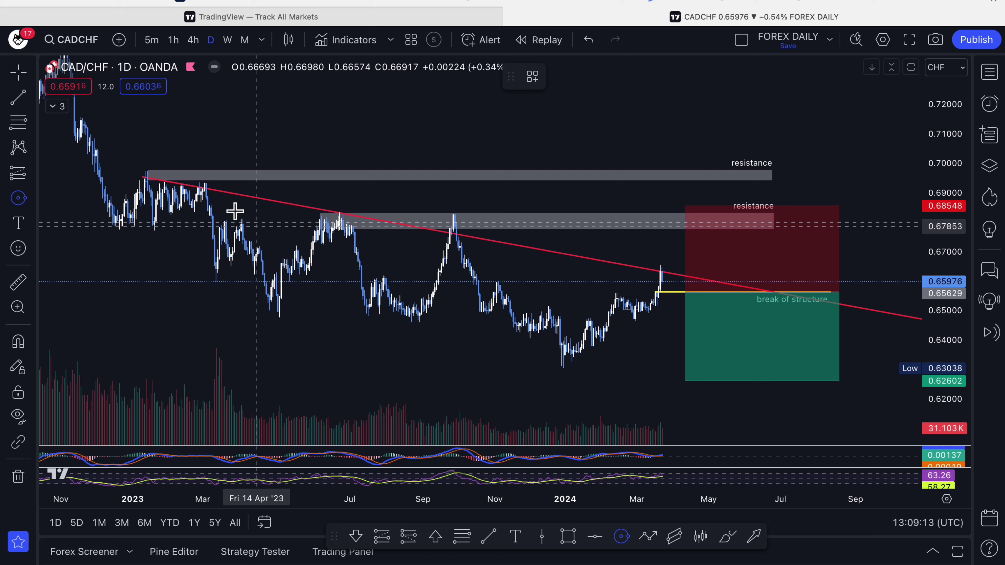
left_click(196, 176)
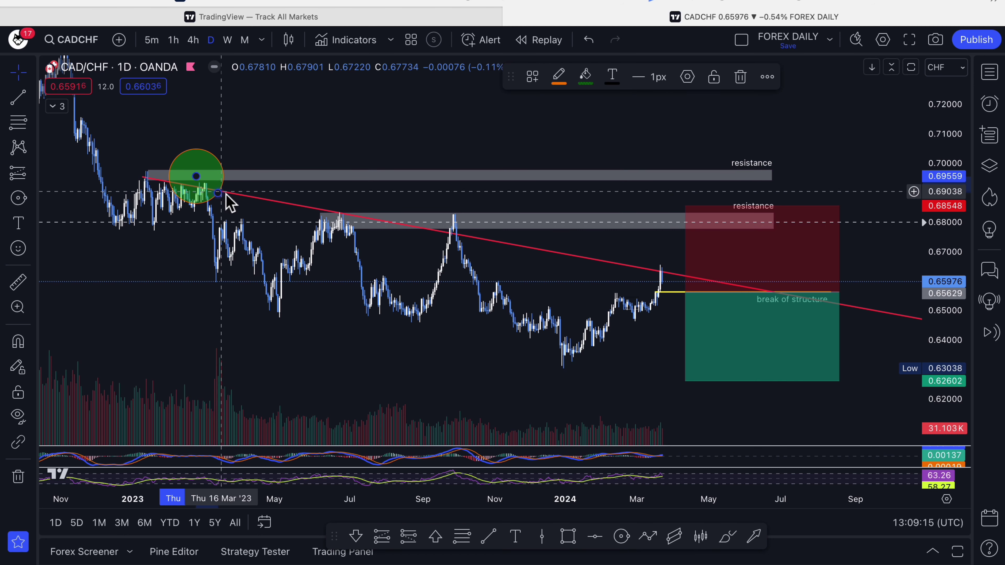
left_click_drag(232, 187, 745, 295)
left_click(286, 206)
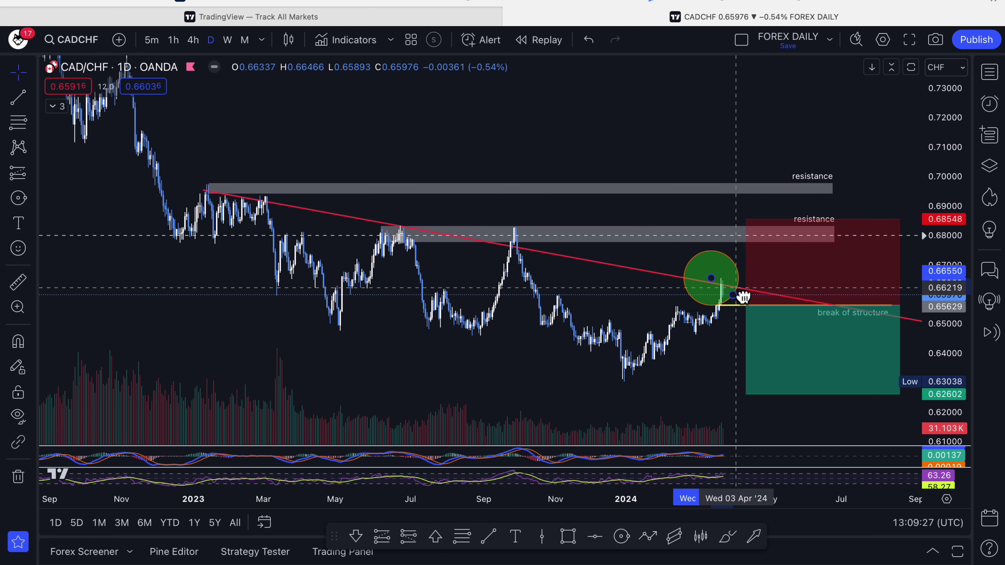
key("Delete")
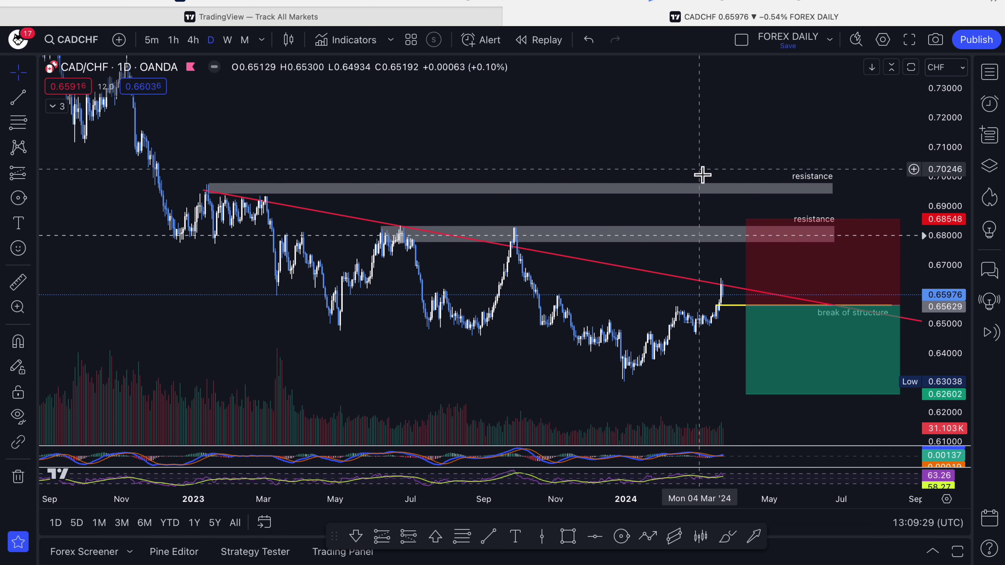
- Examine the latest candles around the trend line, the break of structure level and the short position
left_click_drag(702, 173, 524, 161)
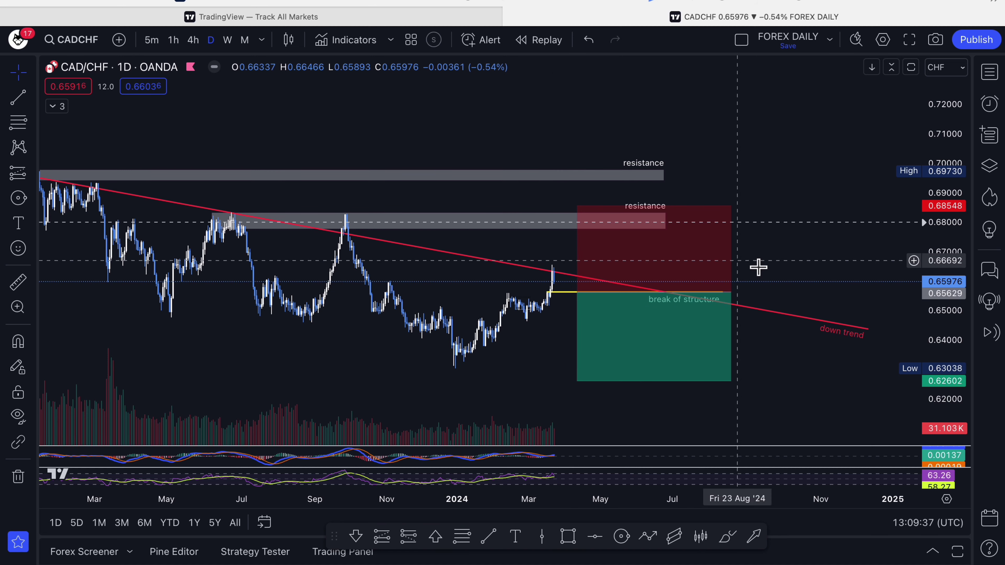
left_click_drag(759, 268, 734, 256)
scroll(889, 229, "up", 5)
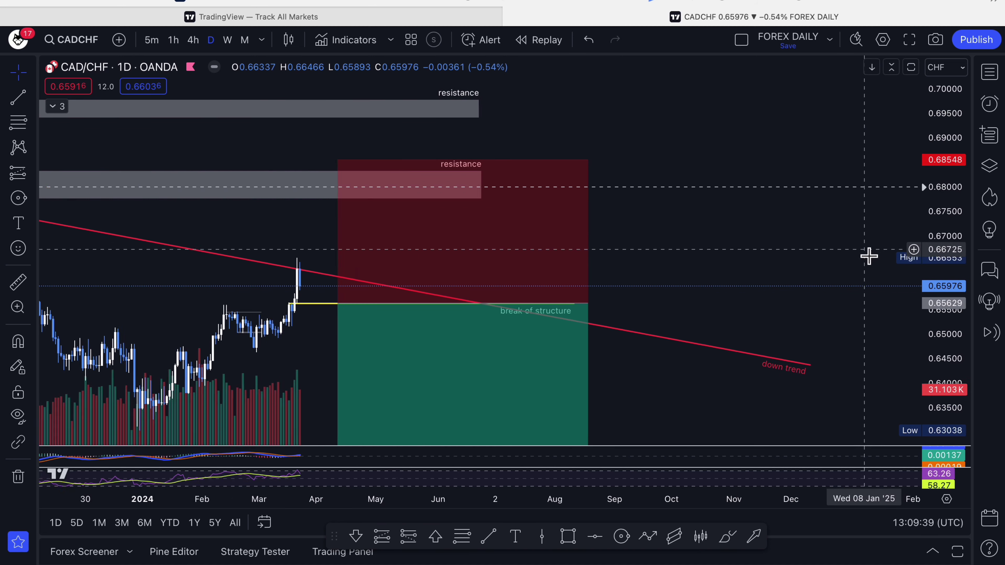
left_click_drag(611, 238, 890, 219)
scroll(889, 219, "up", 5)
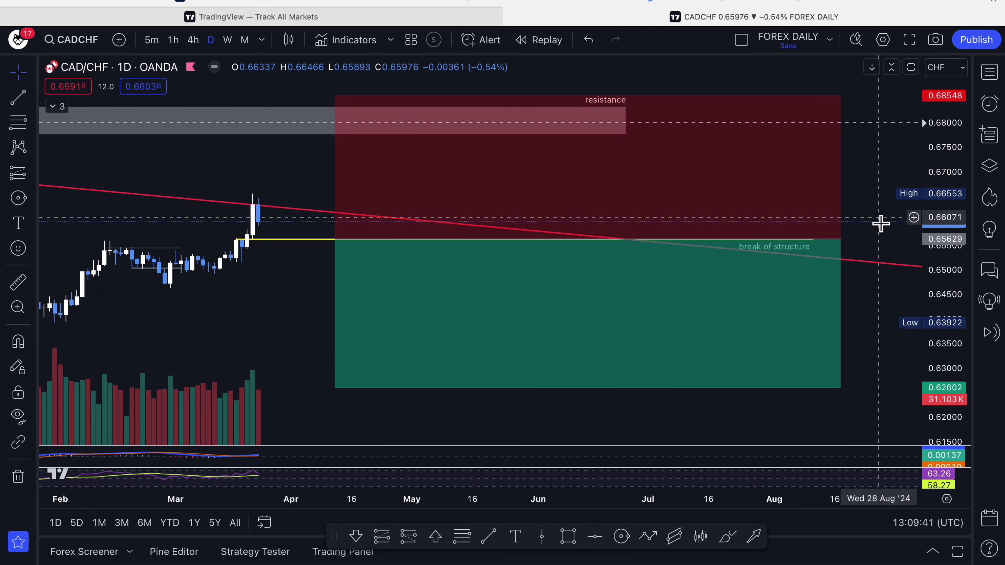
left_click_drag(303, 176, 607, 177)
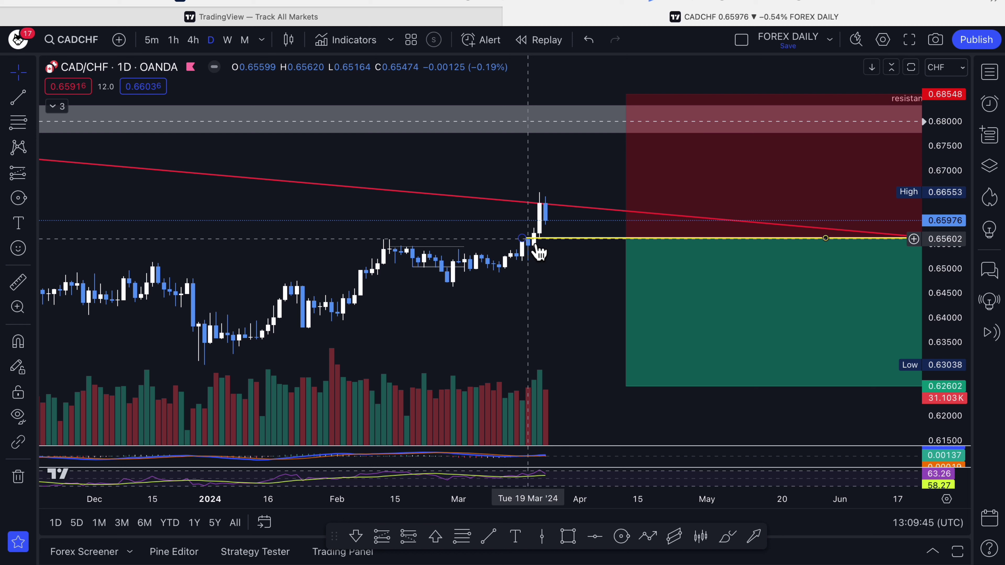
left_click(669, 254)
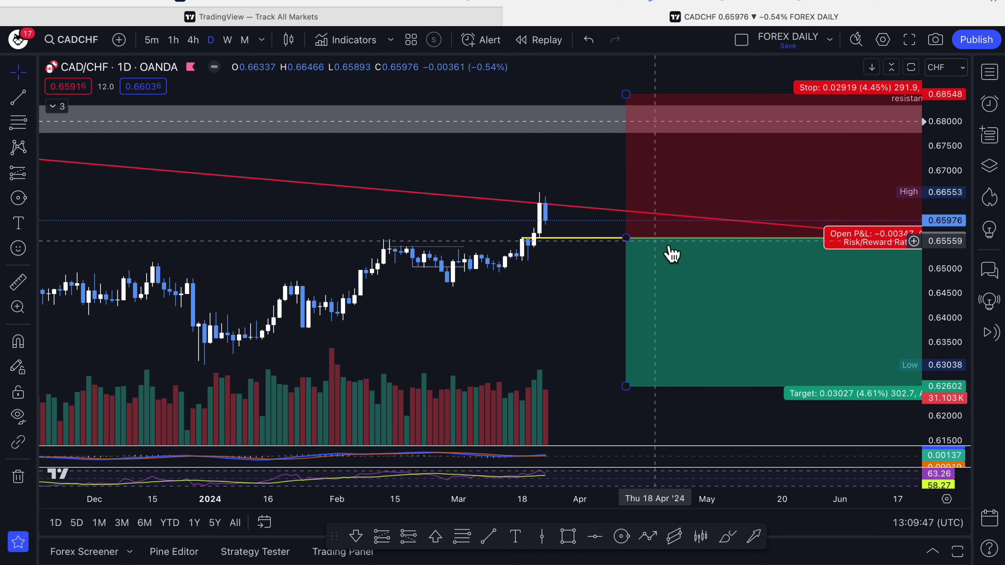
left_click(542, 217)
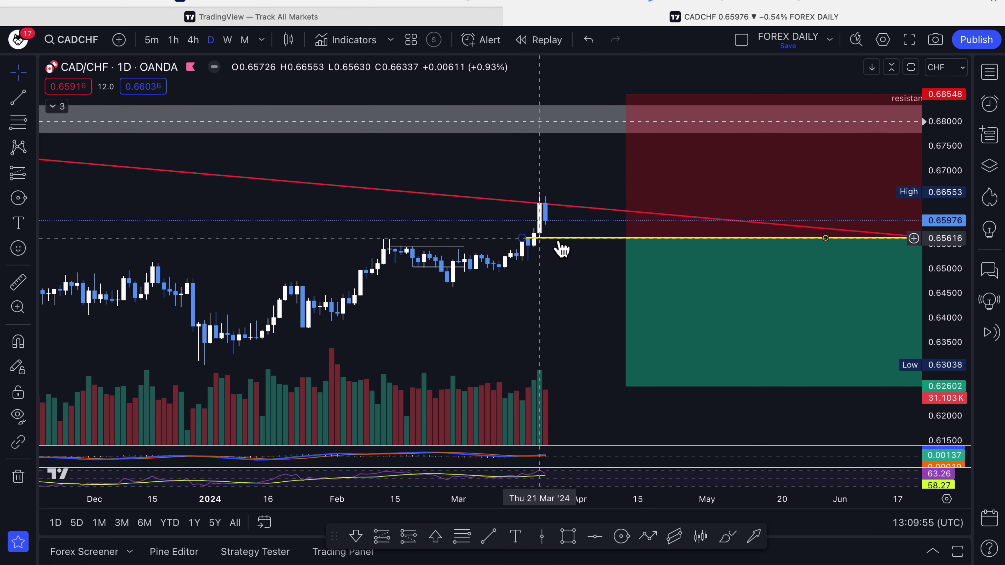
left_click(630, 244)
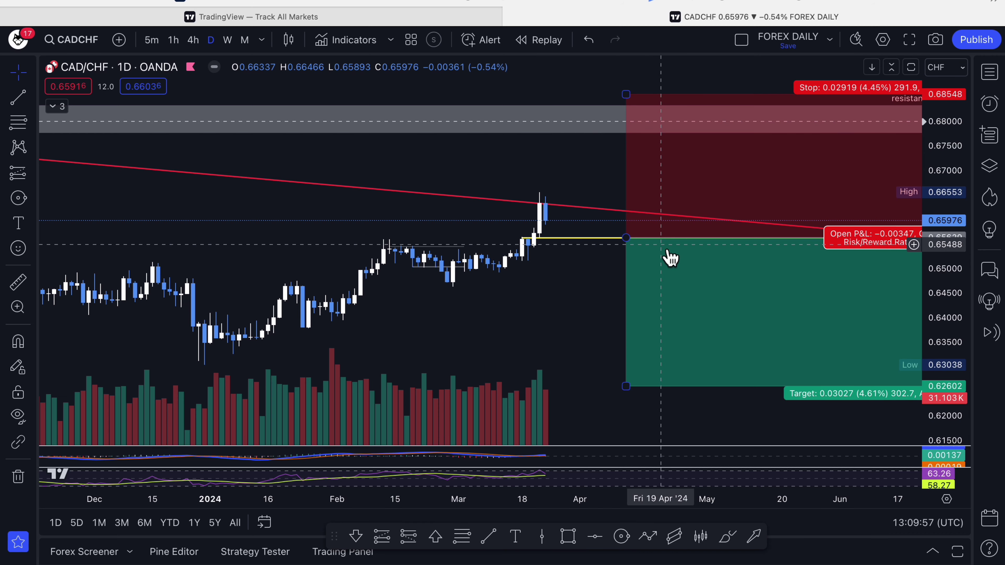
scroll(906, 300, "down", 5)
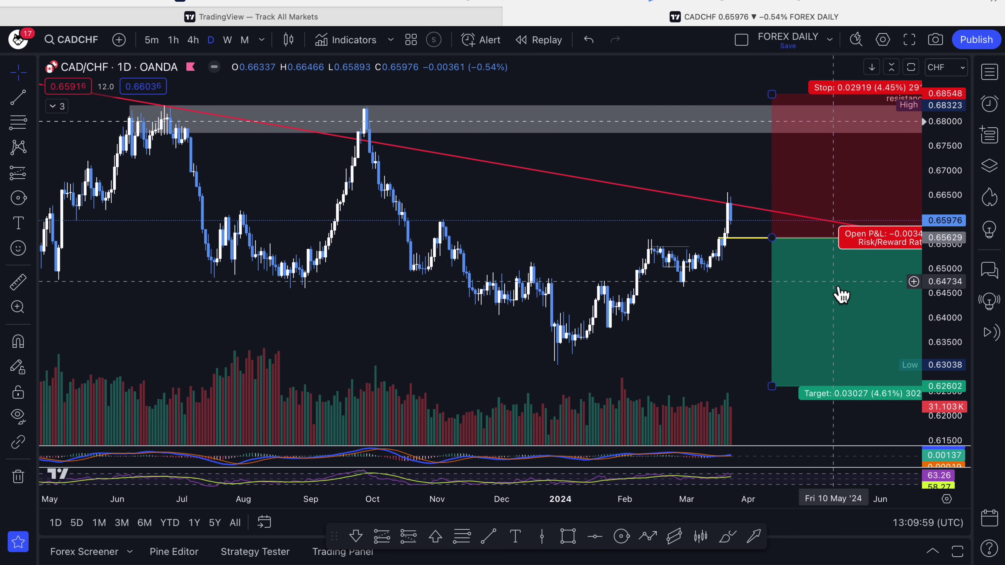
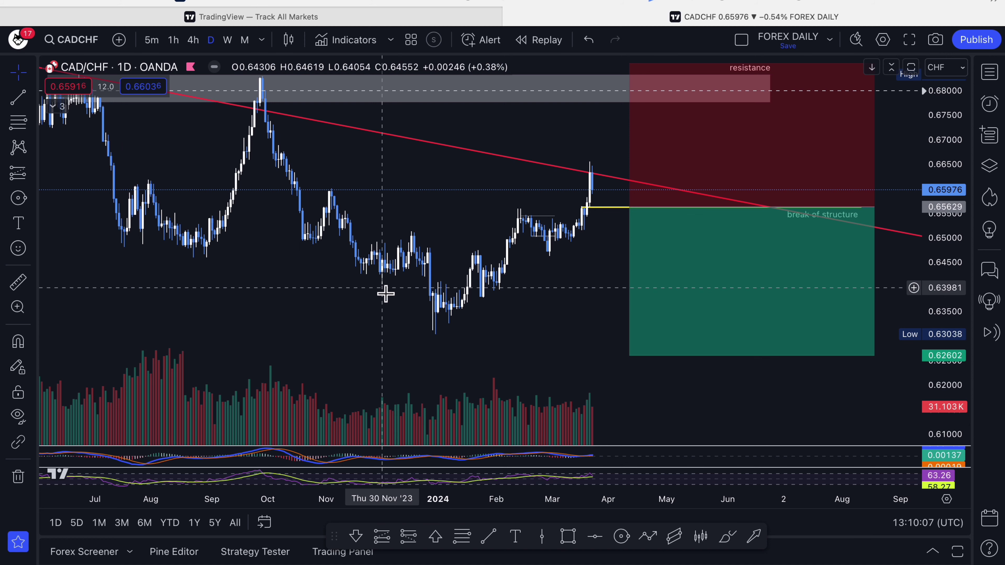
- Circle the July 2023 lows, move the circle to the low around the start of 2024, and delete it
left_click(622, 537)
mouse_move(119, 229)
left_mouse_down()
mouse_move(143, 258)
mouse_move(190, 259)
left_mouse_up()
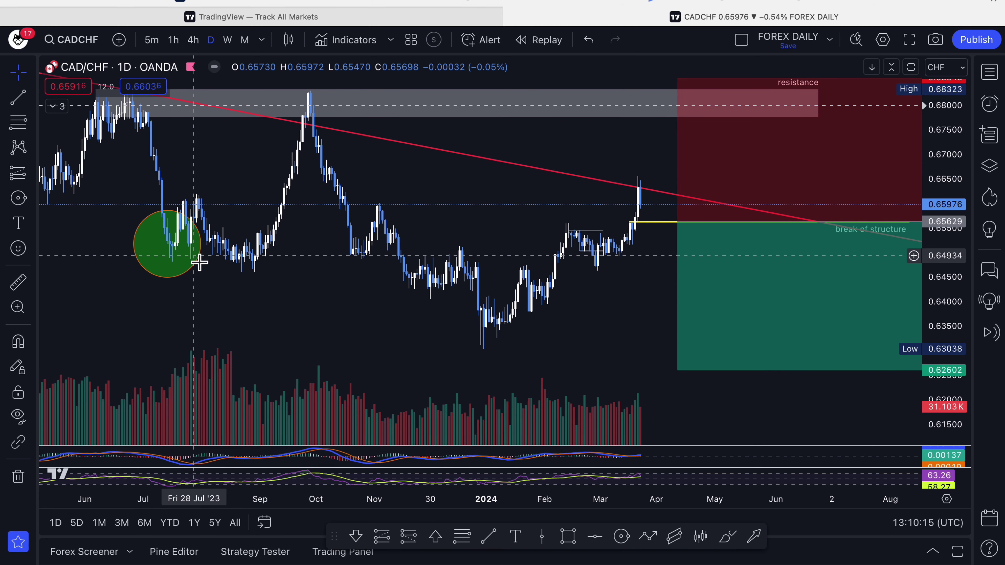
left_click_drag(202, 269, 520, 351)
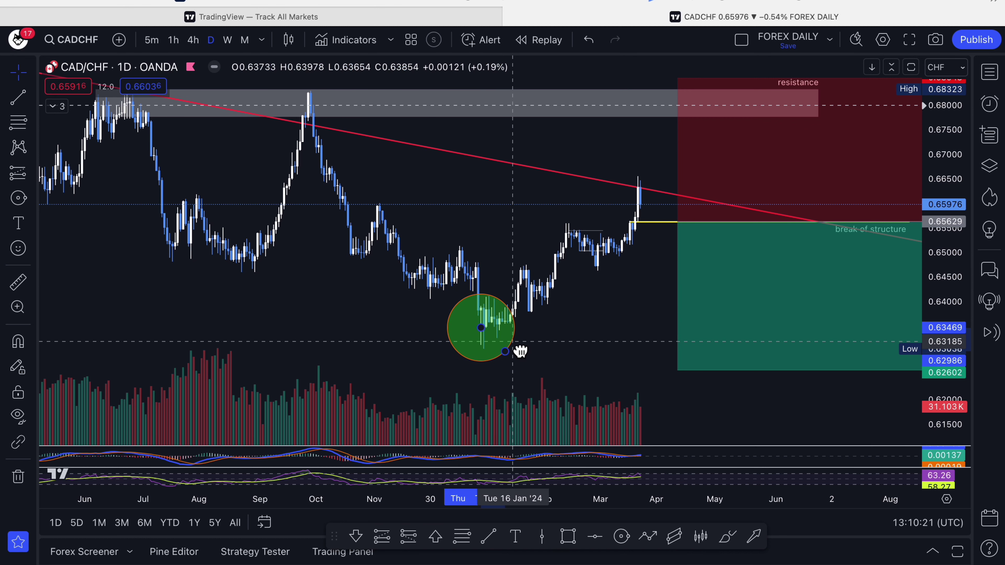
mouse_move(520, 351)
left_mouse_down()
mouse_move(633, 262)
mouse_move(658, 224)
mouse_move(678, 232)
mouse_move(740, 433)
mouse_move(752, 438)
mouse_move(512, 391)
mouse_move(515, 378)
mouse_move(491, 372)
mouse_move(491, 361)
left_mouse_up()
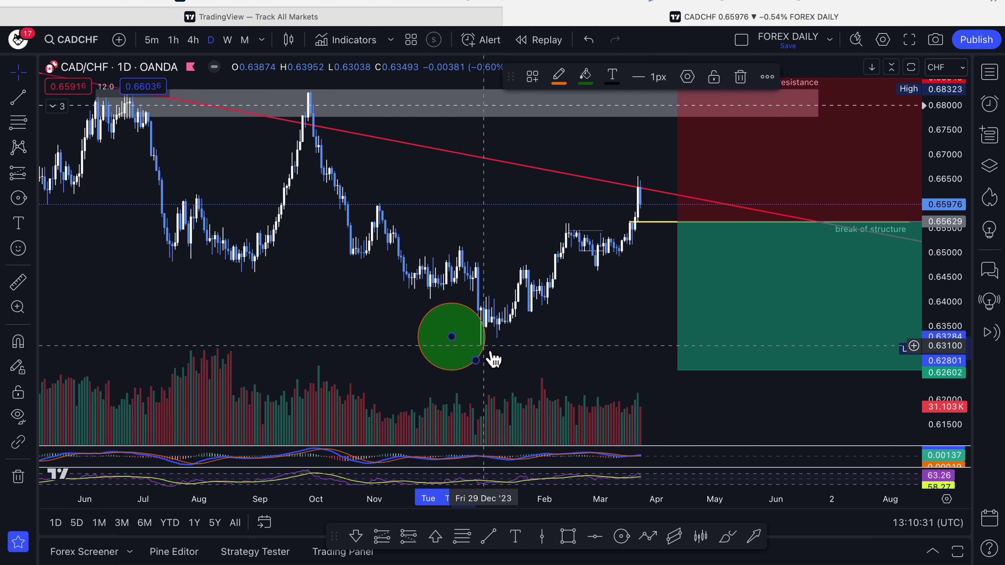
key("BackSpace")
- Set the short position's target to about 0.62815 and tighten its stop to about 0.66611, above the latest candles
scroll(633, 352, "right", 5)
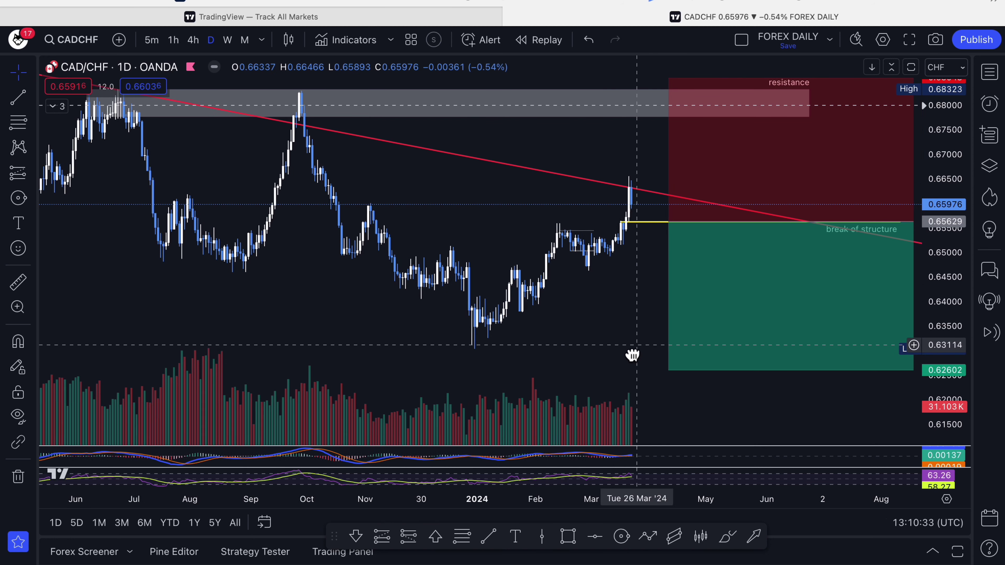
mouse_move(579, 371)
left_mouse_down()
mouse_move(588, 349)
mouse_move(589, 366)
left_mouse_up()
left_click_drag(539, 330, 516, 348)
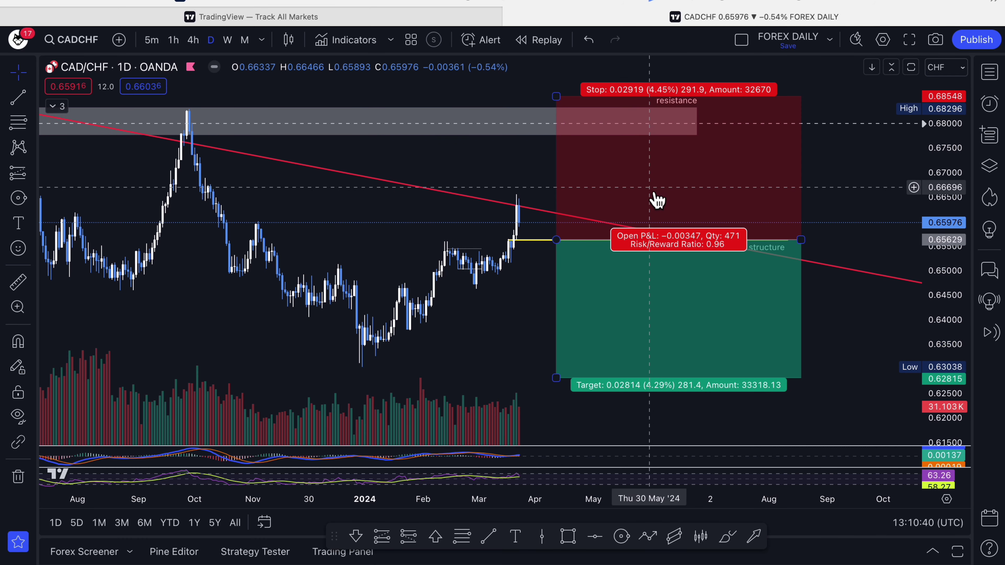
left_click(557, 99)
left_click_drag(558, 103, 558, 106)
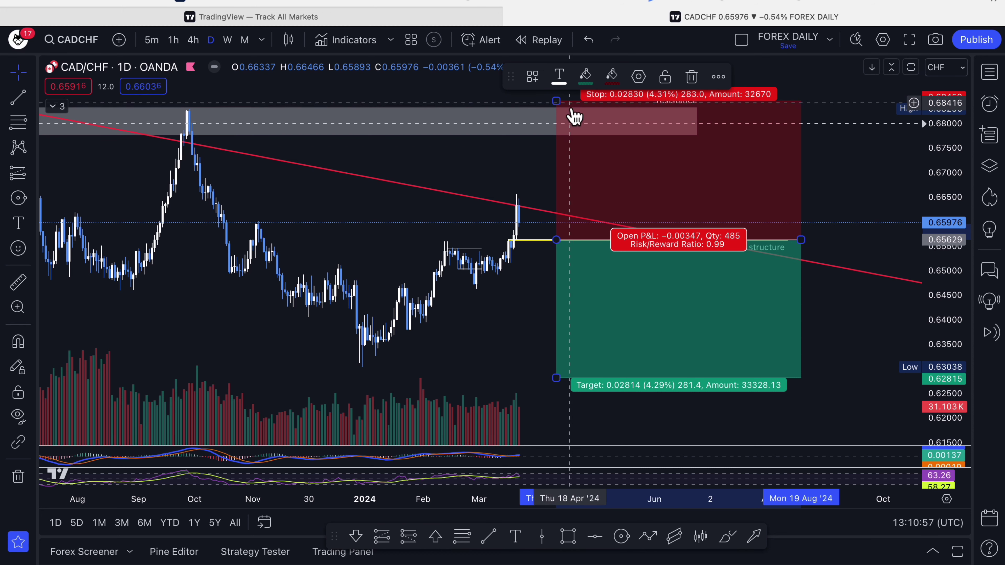
left_click_drag(561, 107, 562, 197)
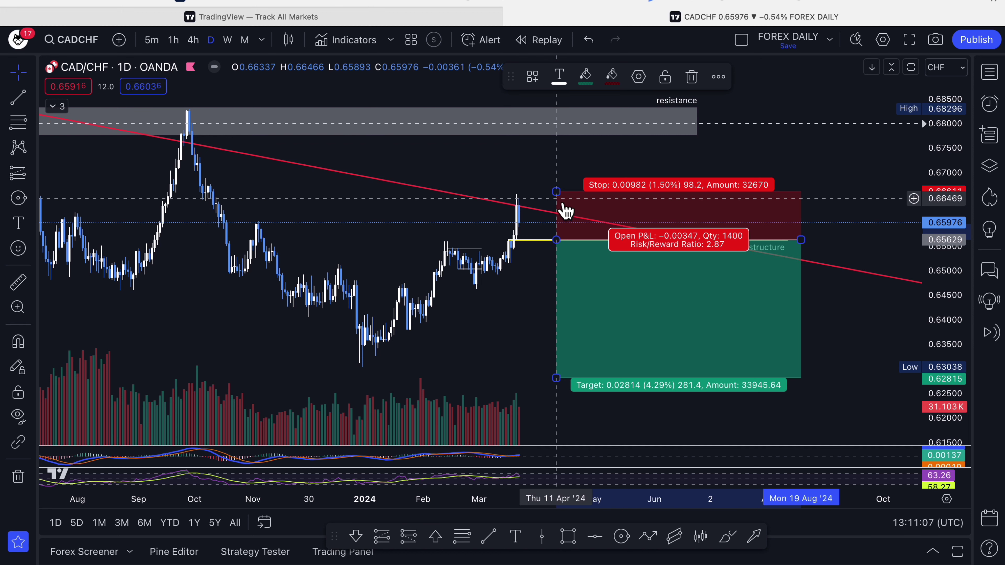
- Set the short position's target to 0.63000 and its stop to about 0.66625, above the latest candles
left_click_drag(561, 192, 563, 198)
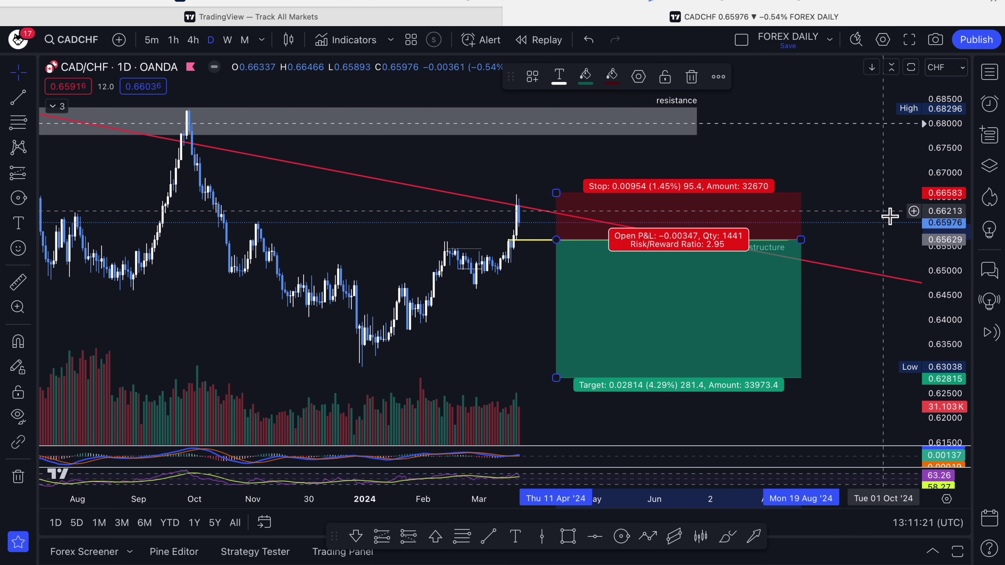
left_click_drag(873, 215, 787, 196)
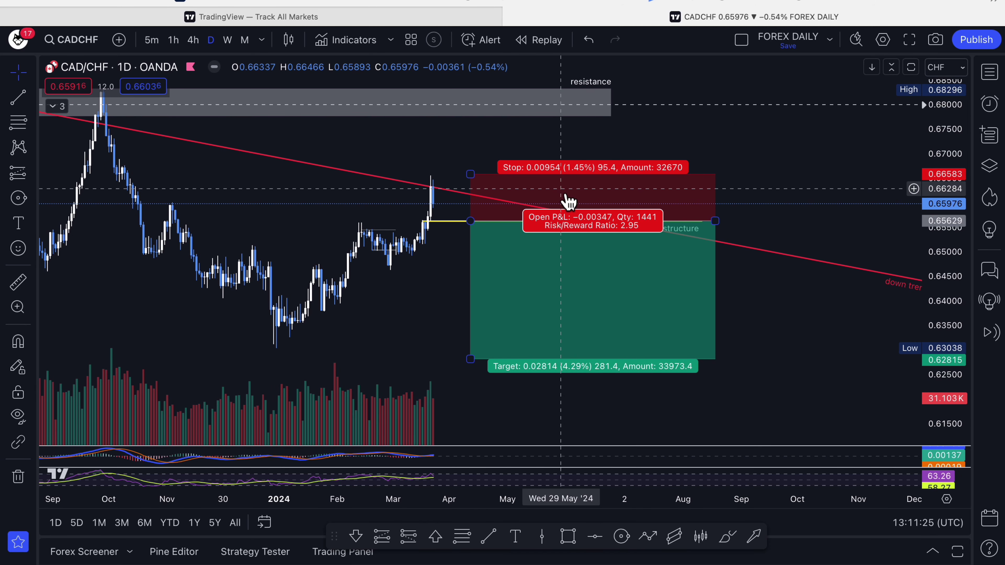
mouse_move(473, 364)
left_mouse_down()
mouse_move(473, 328)
mouse_move(469, 351)
left_mouse_up()
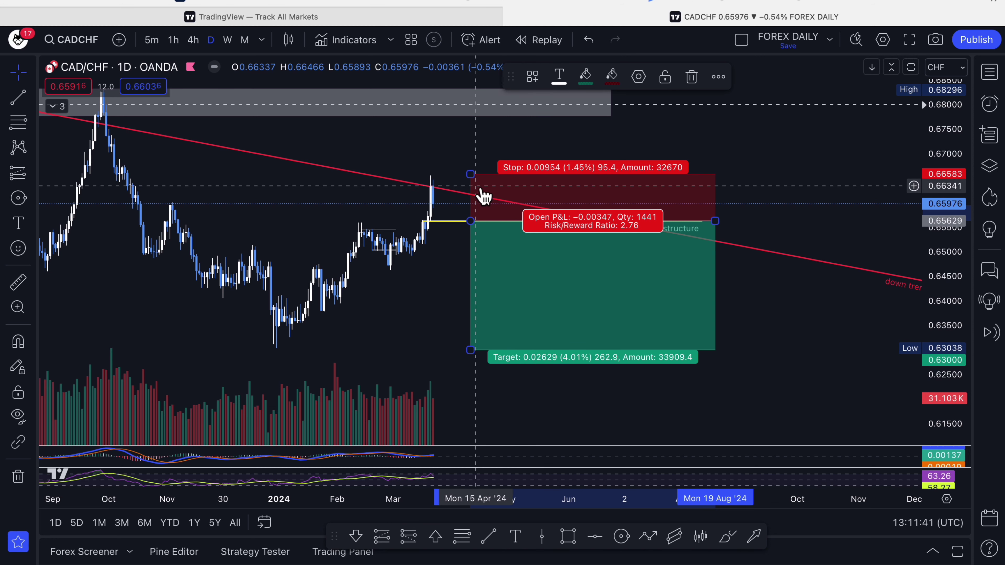
mouse_move(471, 175)
left_mouse_down()
mouse_move(472, 227)
mouse_move(478, 177)
left_mouse_up()
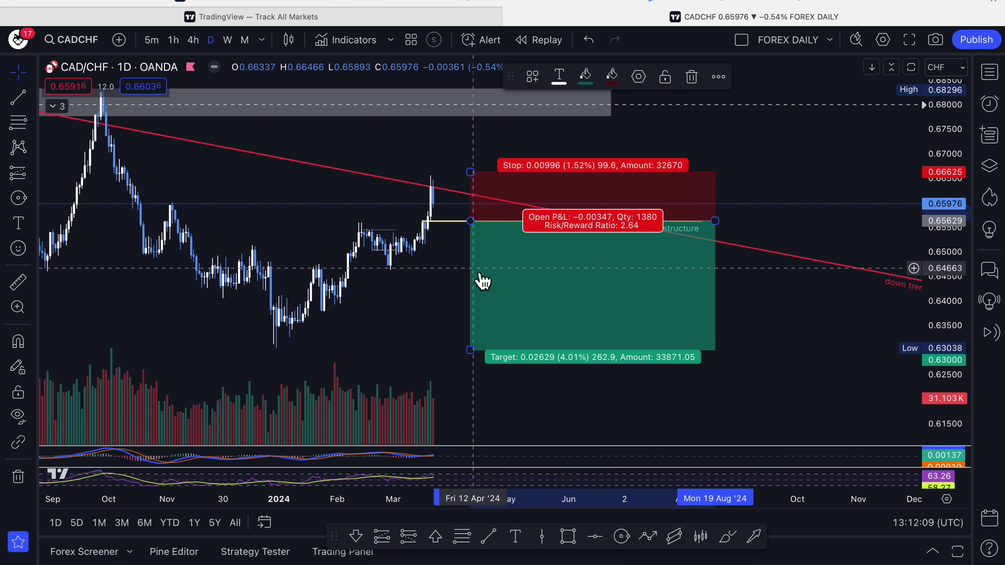
- Examine the down trend line's touches since January 2023, both resistance zones and the short position on a wider view
left_click_drag(922, 282, 942, 330)
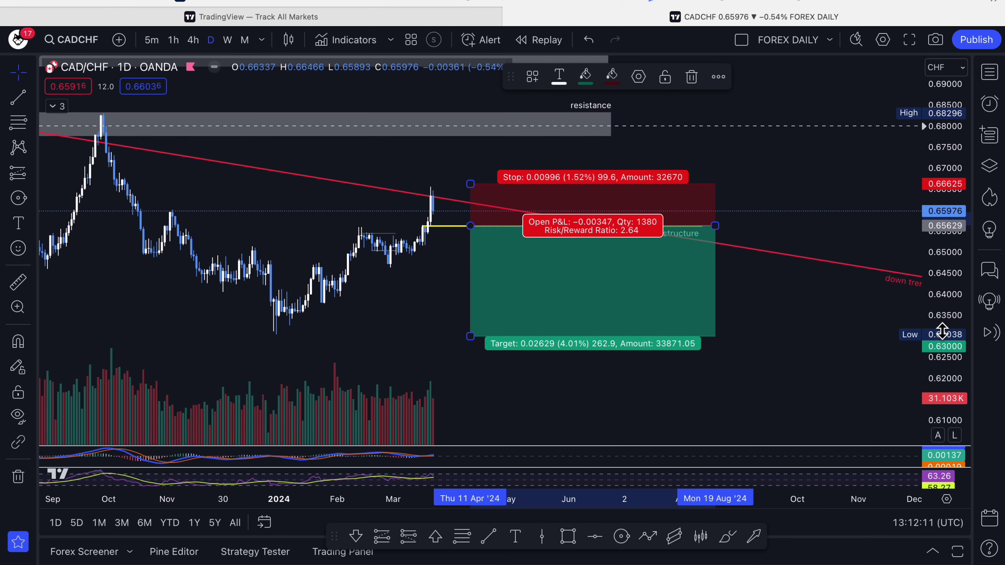
scroll(869, 309, "down", 8)
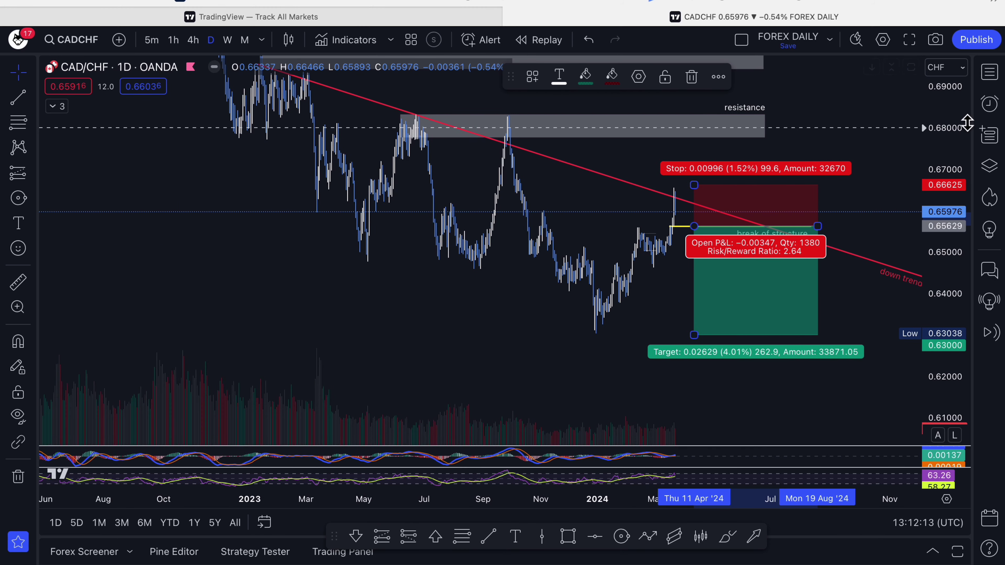
scroll(893, 301, "down", 8)
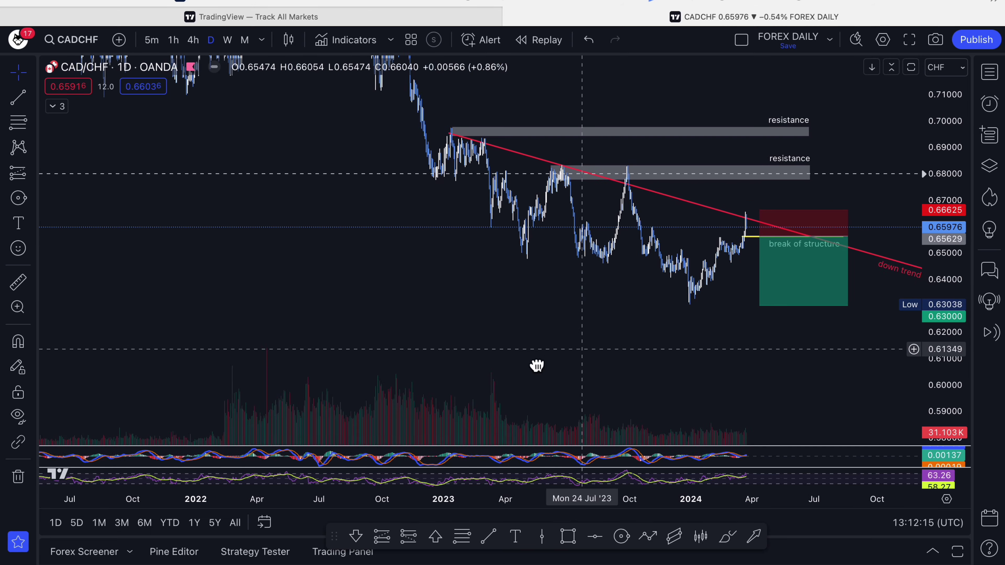
left_click_drag(537, 365, 312, 364)
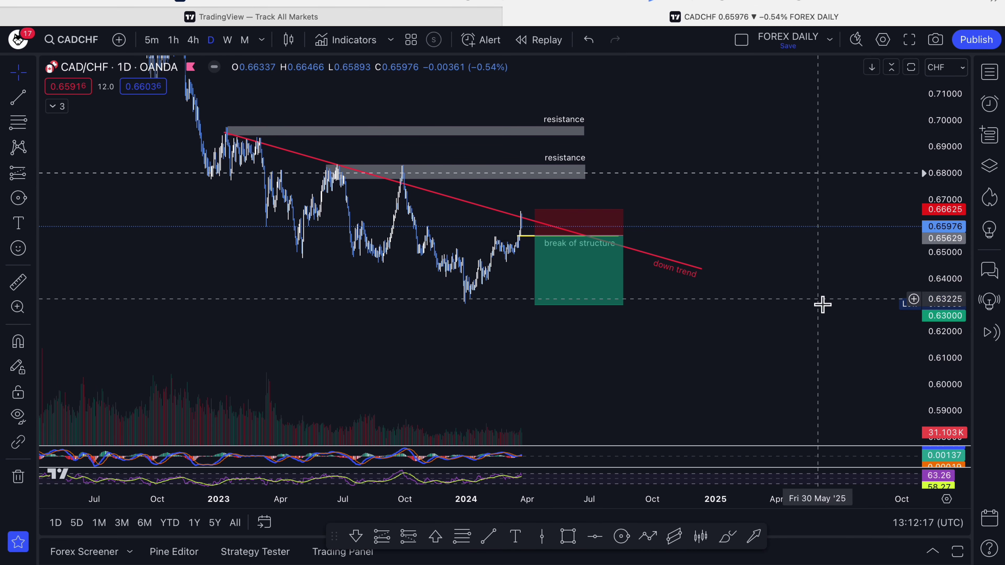
left_click(227, 133)
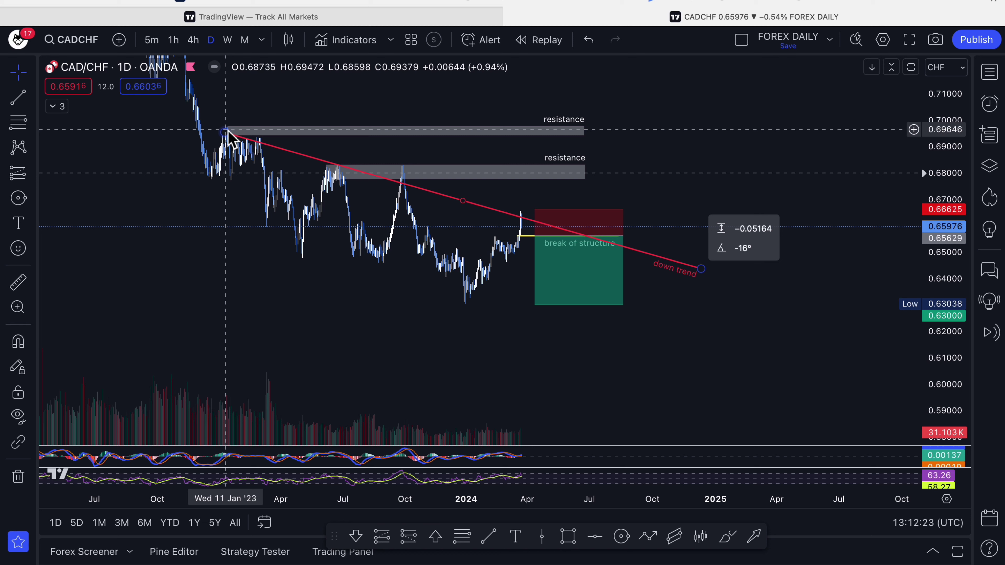
key("Escape")
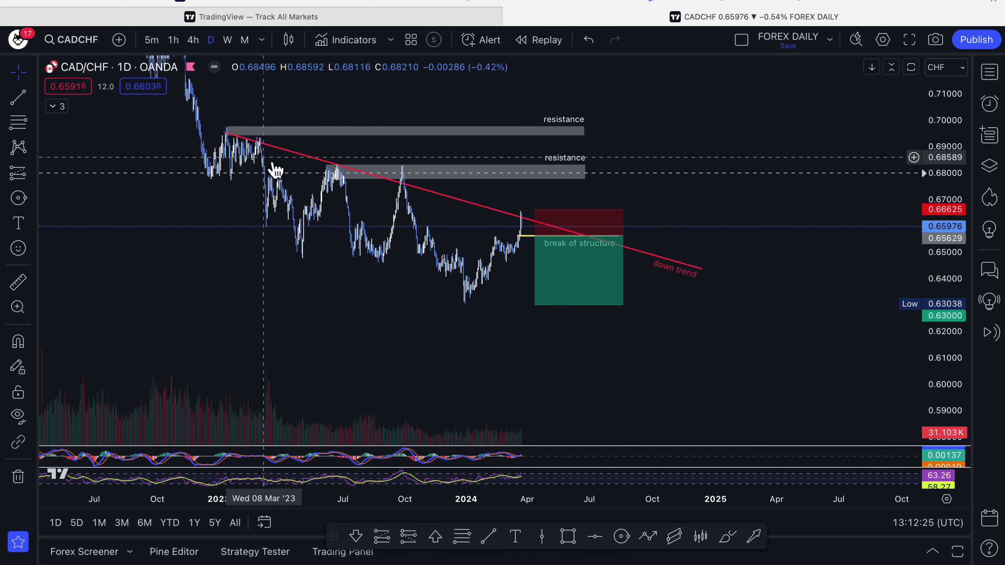
left_click_drag(319, 310, 423, 352)
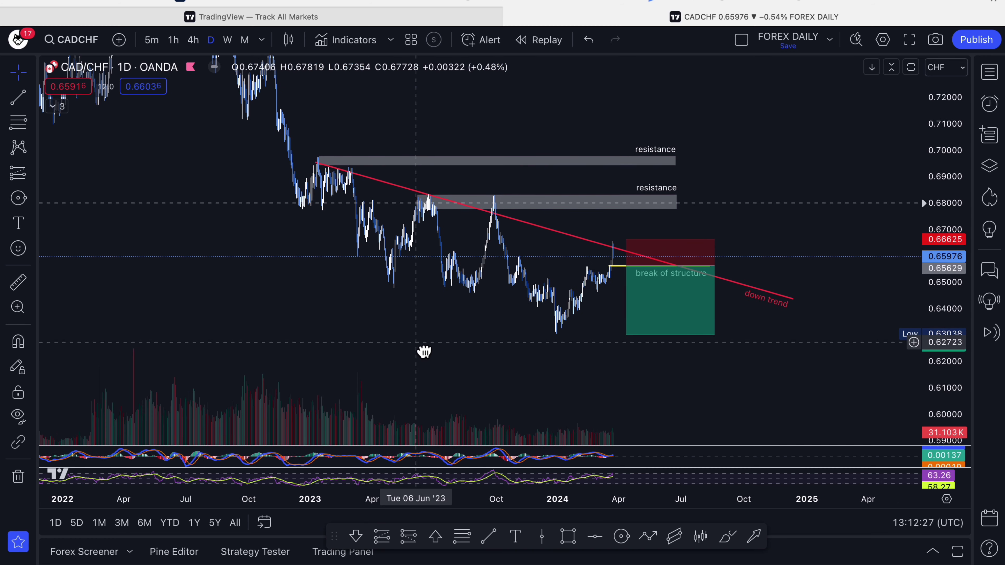
scroll(430, 346, "up", 2)
scroll(430, 347, "right", 3)
left_click(593, 166)
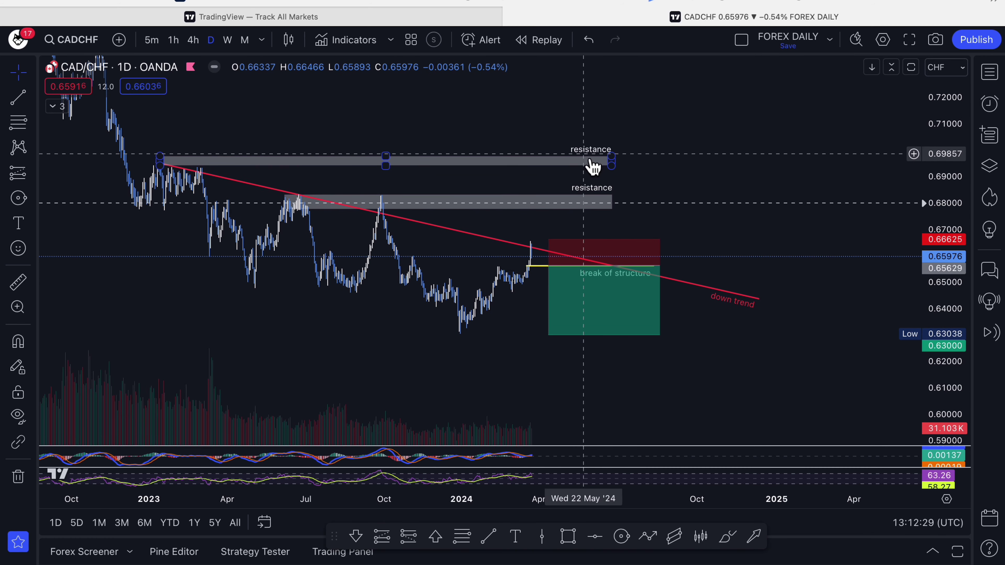
key("Escape")
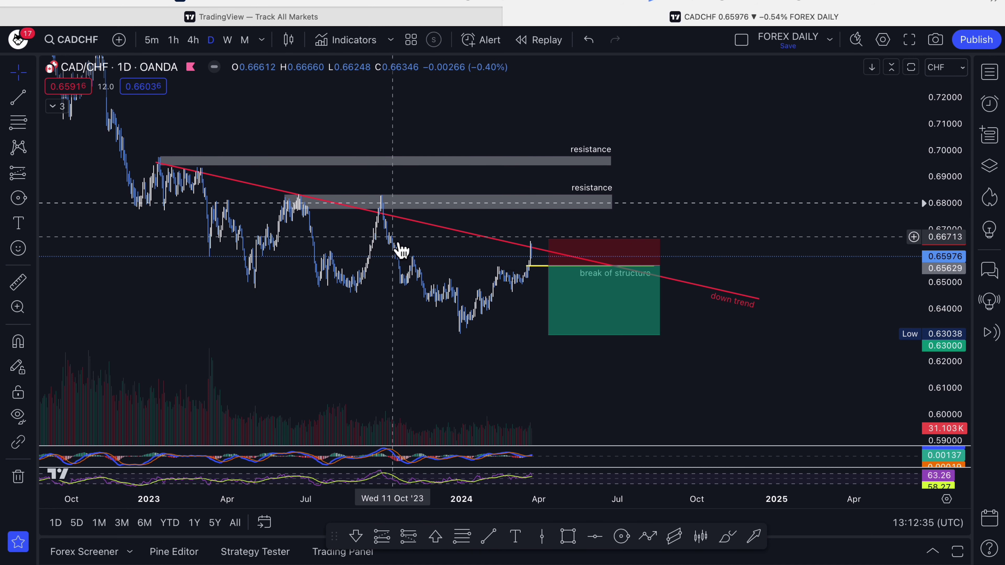
left_click(392, 216)
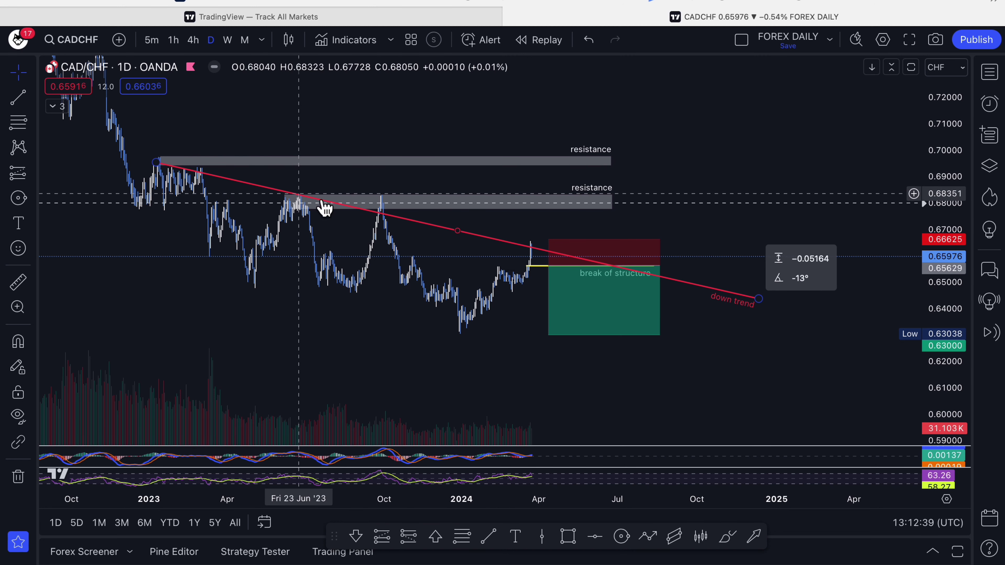
key("Escape")
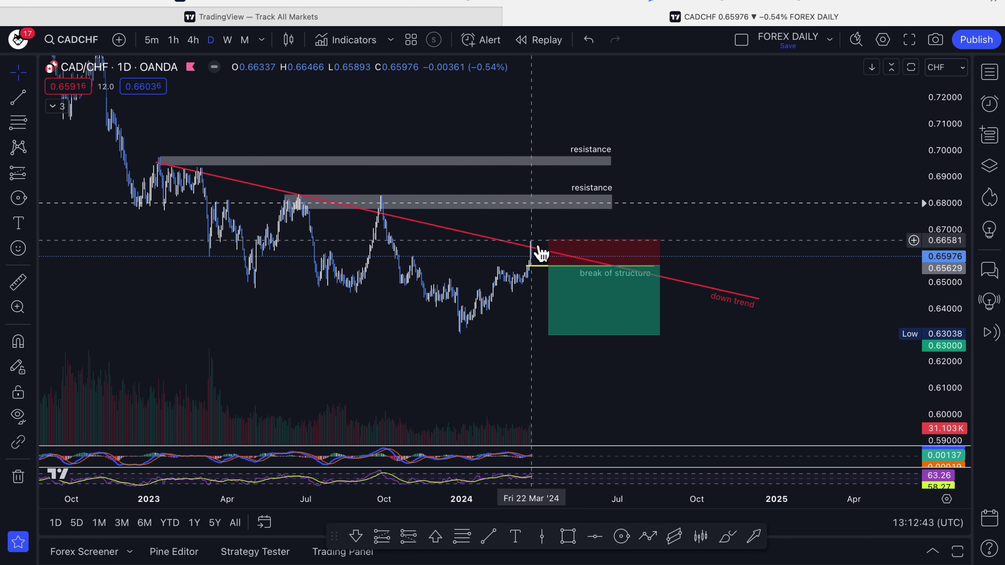
- Raise the yellow break of structure line at the latest candles to about 0.65834
left_click(543, 273)
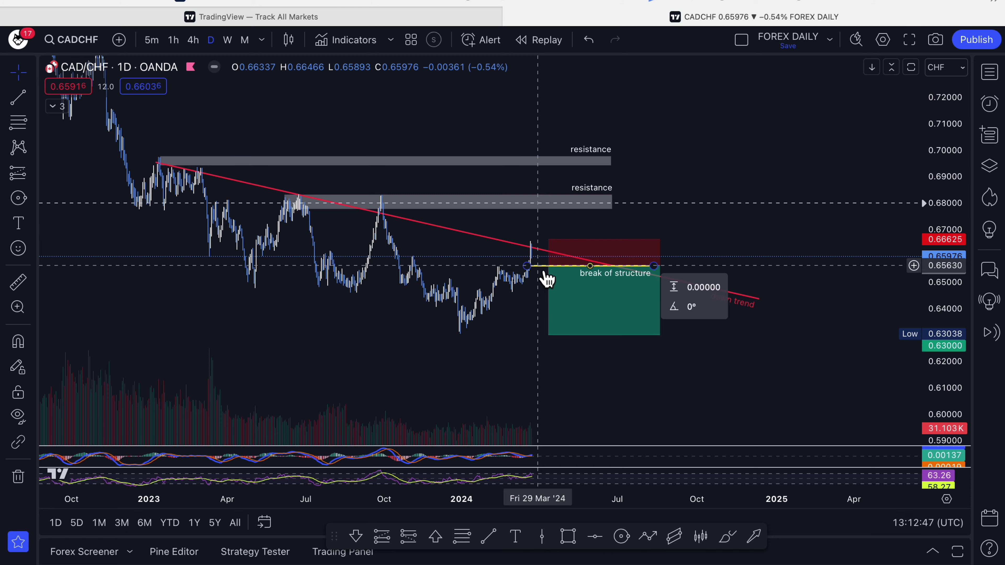
scroll(546, 278, "up", 5)
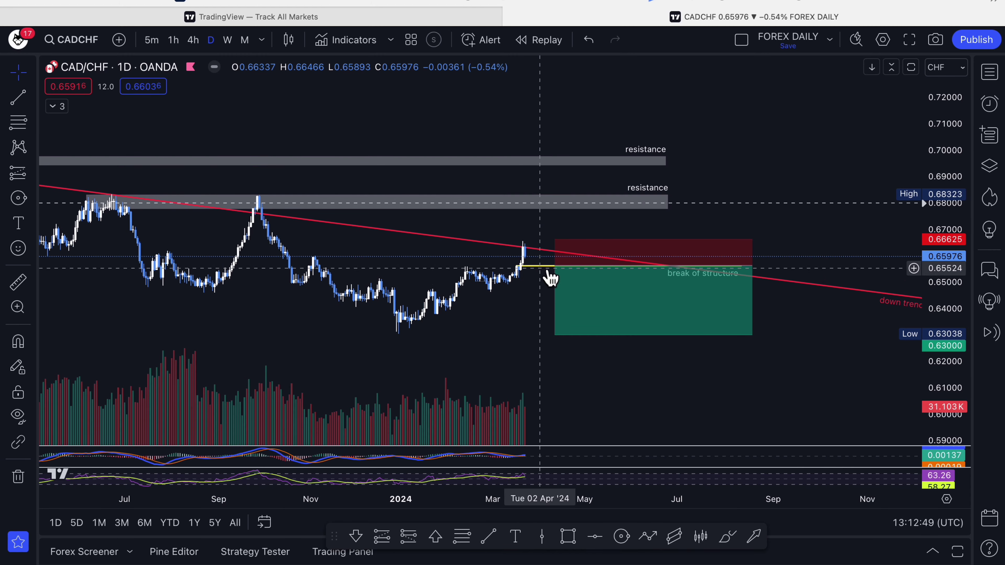
left_click(530, 267)
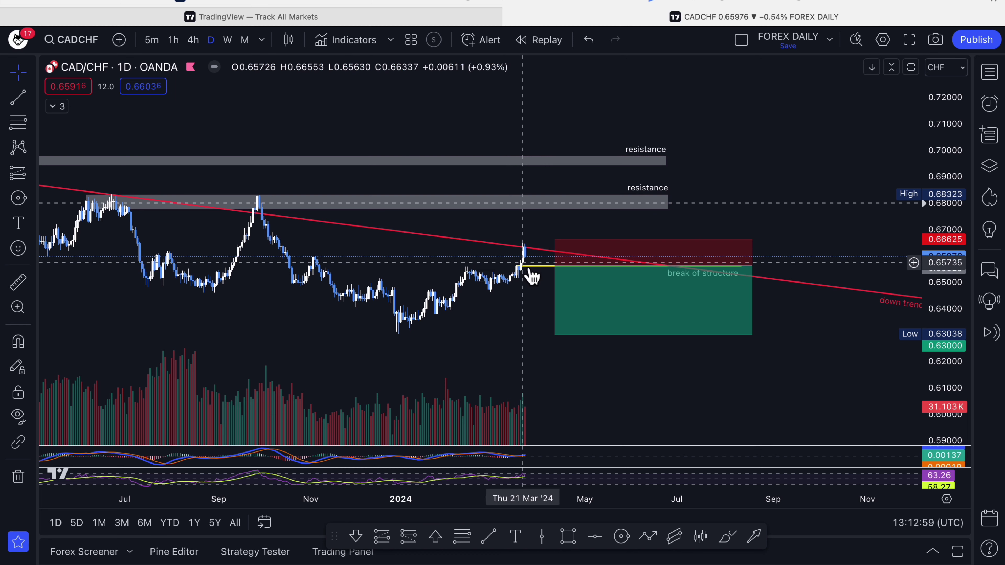
mouse_move(540, 278)
left_mouse_down()
mouse_move(568, 269)
mouse_move(545, 226)
mouse_move(552, 223)
mouse_move(543, 270)
left_mouse_up()
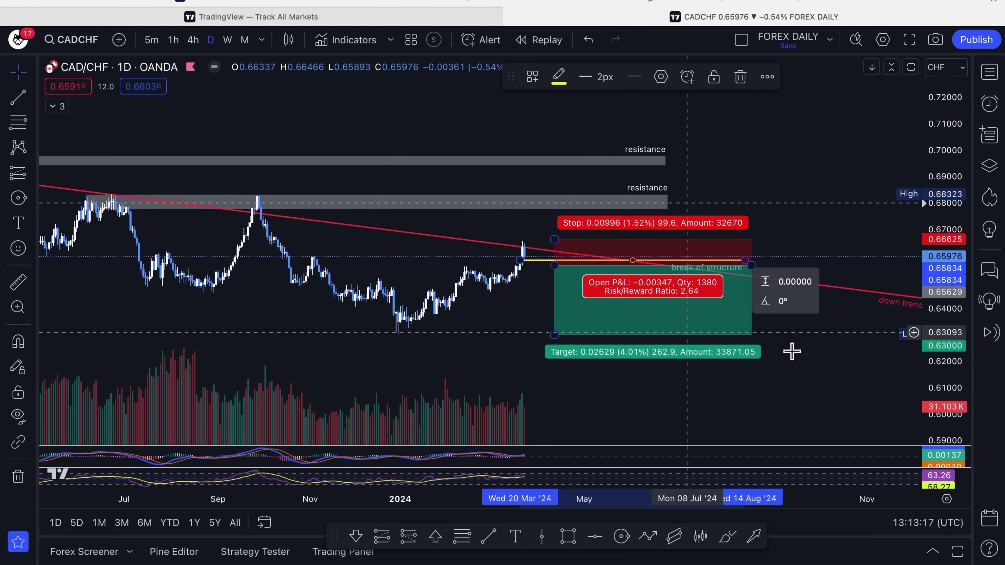
- Open the watchlist and switch the chart to EURUSD
left_click_drag(946, 350, 947, 353)
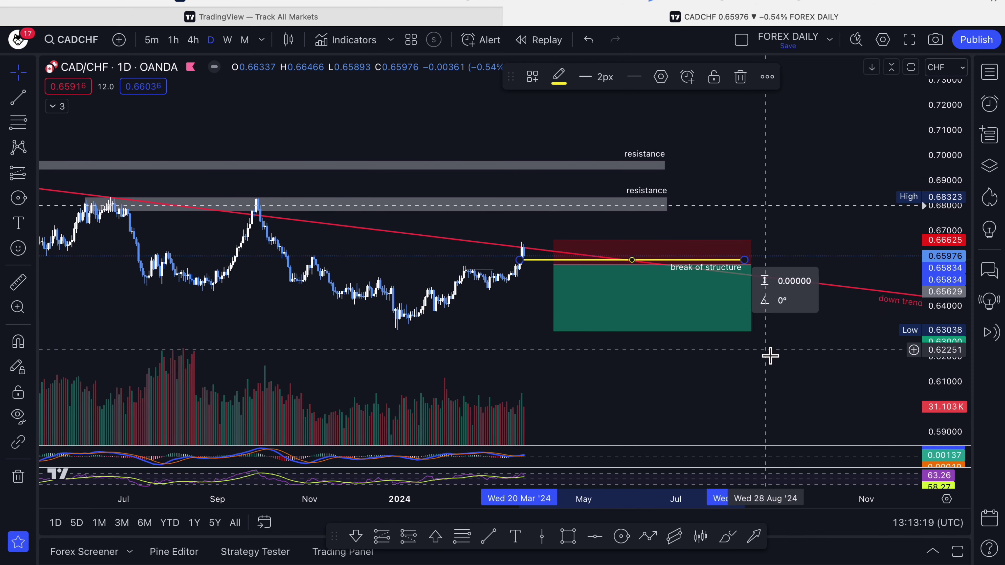
scroll(770, 355, "down", 5)
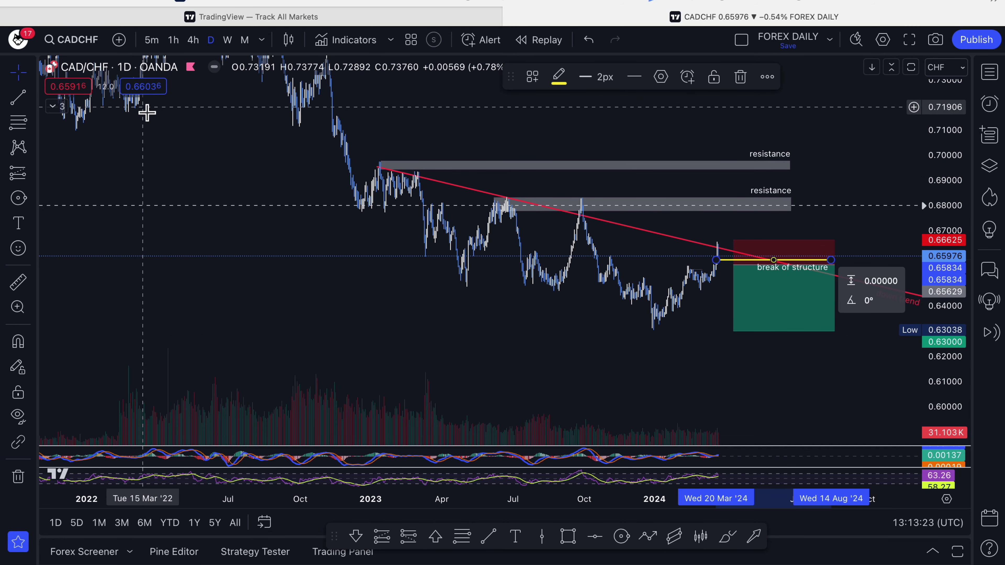
left_click(997, 79)
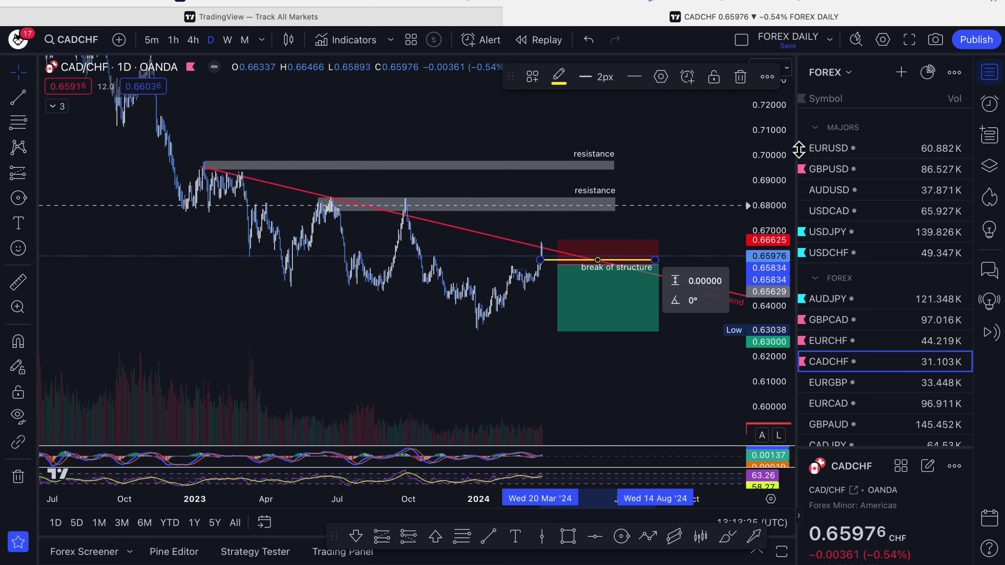
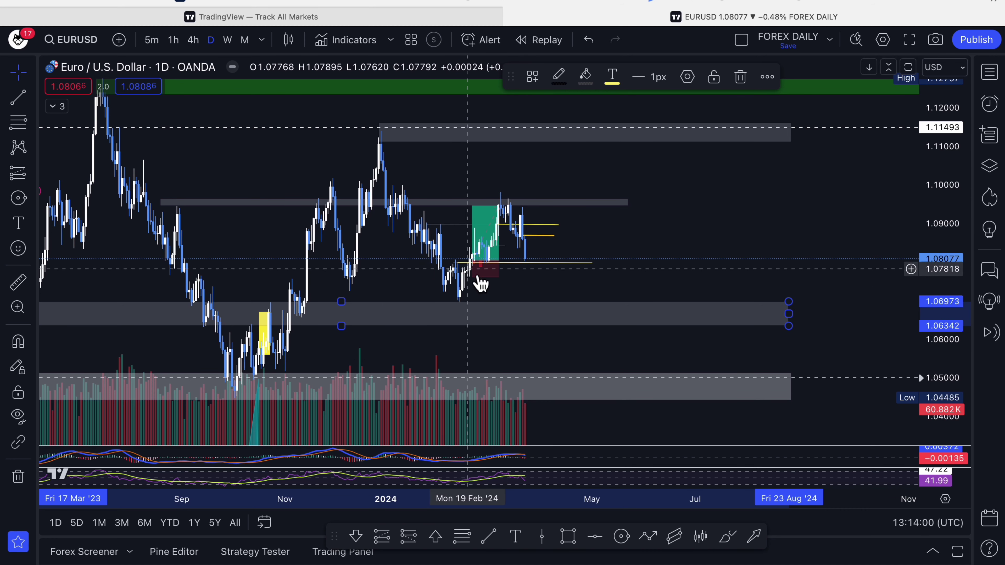
- Examine the EURUSD daily chart's grey zones, swing highs and lows since 2023, and the latest candles around the yellow levels
scroll(621, 287, "right", 5)
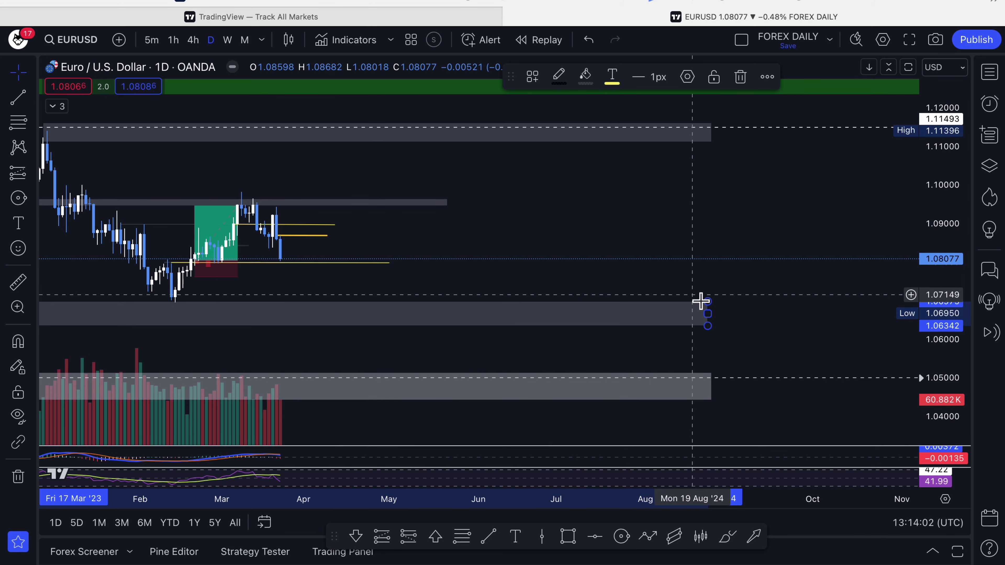
scroll(698, 301, "left", 5)
scroll(694, 313, "down", 5)
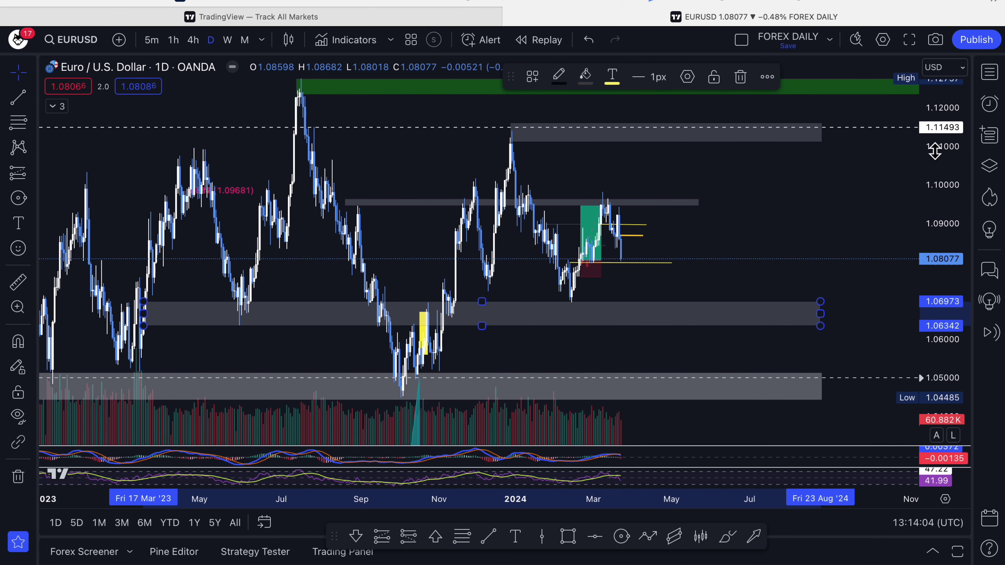
left_click_drag(942, 285, 918, 382)
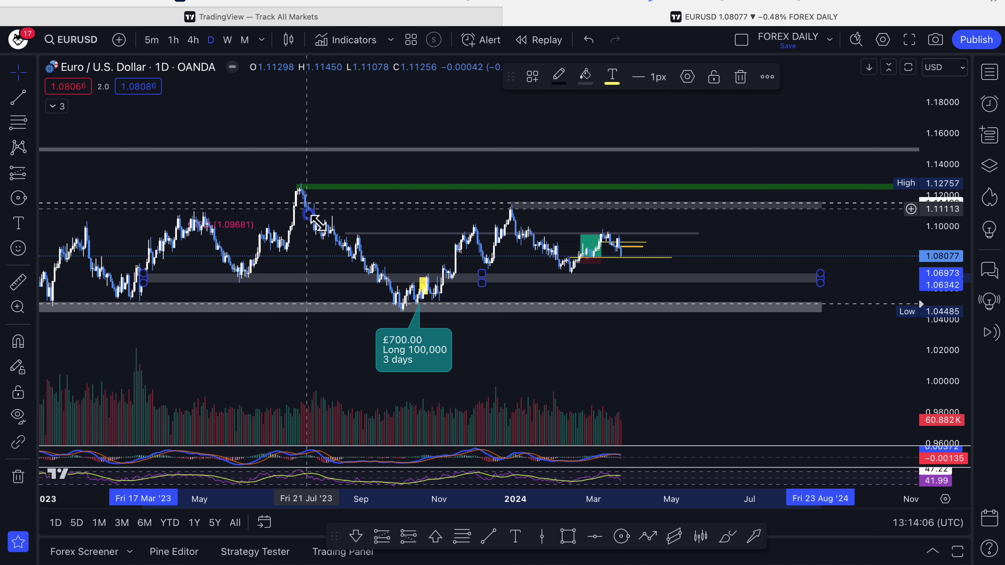
left_click(420, 317)
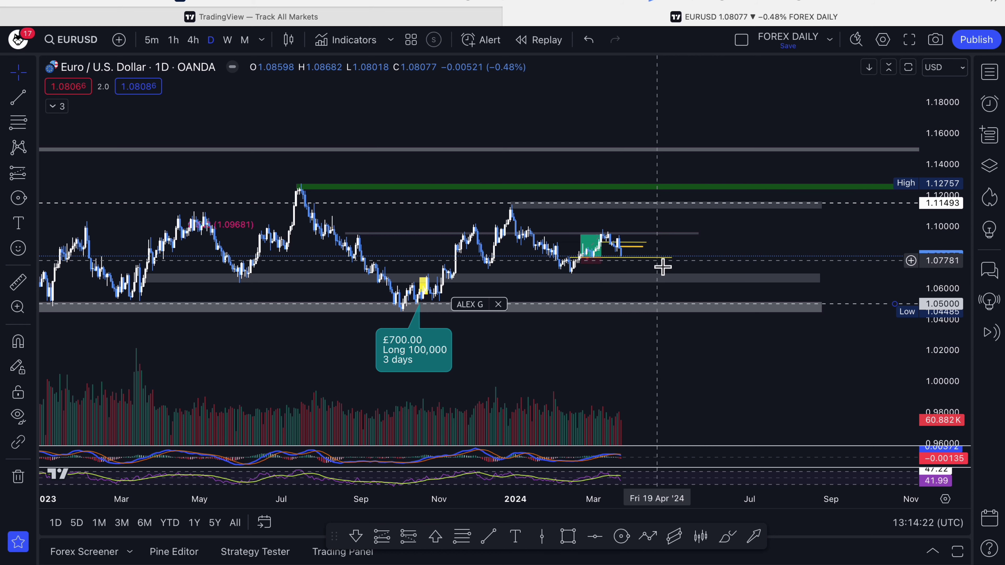
left_click(673, 260)
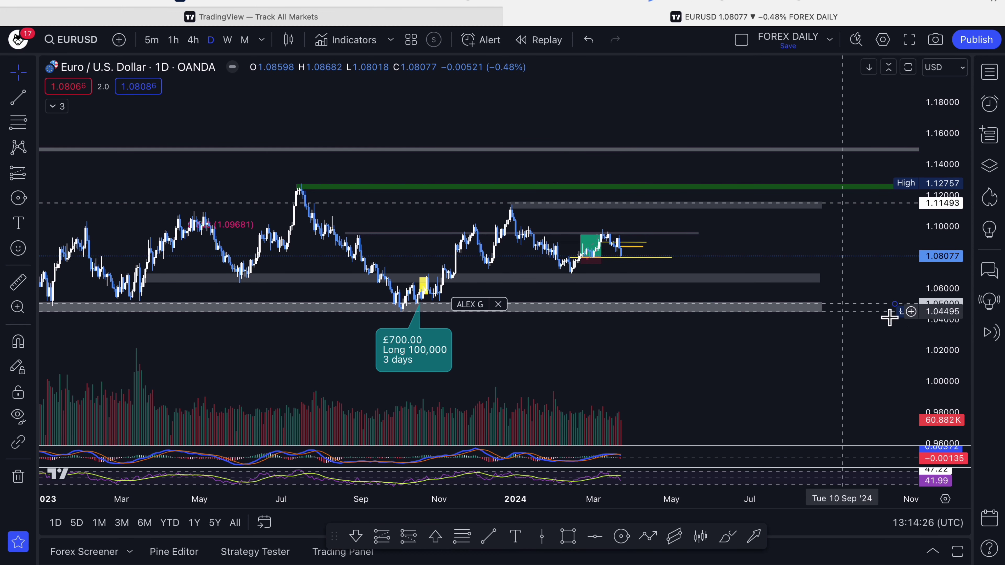
left_click_drag(939, 319, 940, 237)
scroll(855, 282, "up", 5)
scroll(399, 281, "right", 3)
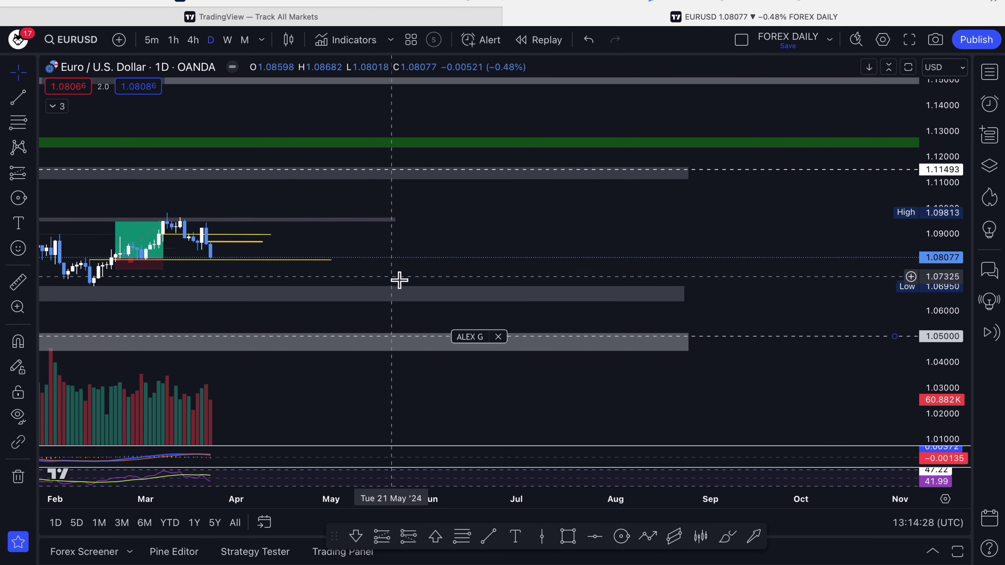
scroll(668, 303, "left", 5)
left_click_drag(941, 343, 920, 119)
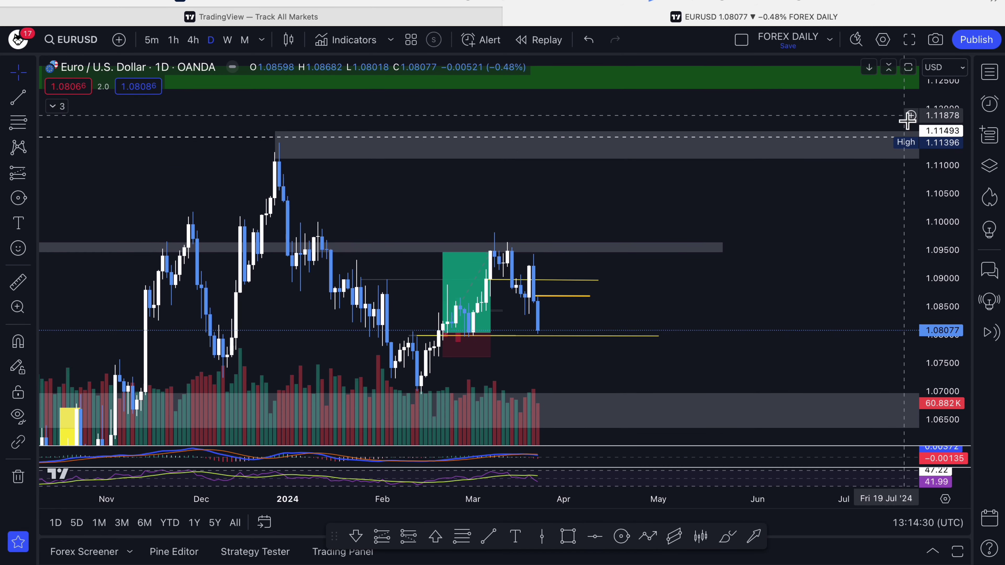
left_click_drag(725, 326, 758, 268)
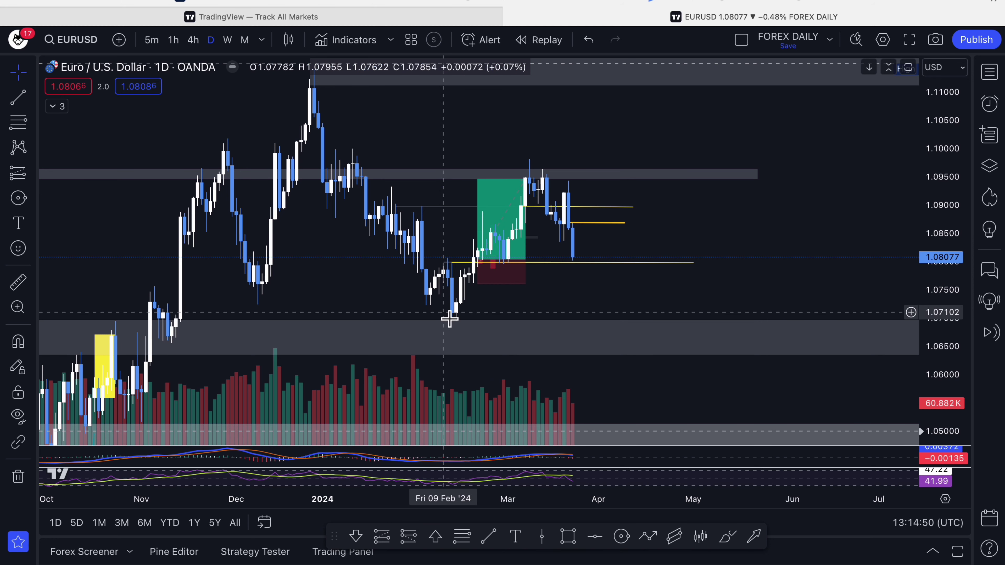
- Circle the mid-February 2024 low at the grey zone just below 1.07, and delete the circle
left_click(622, 537)
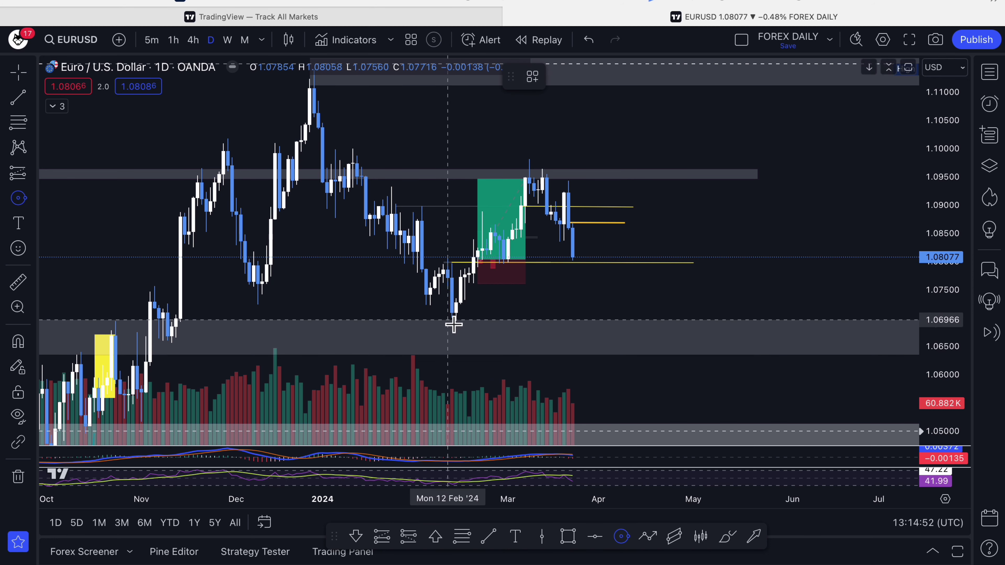
left_click(447, 314)
left_click(461, 333)
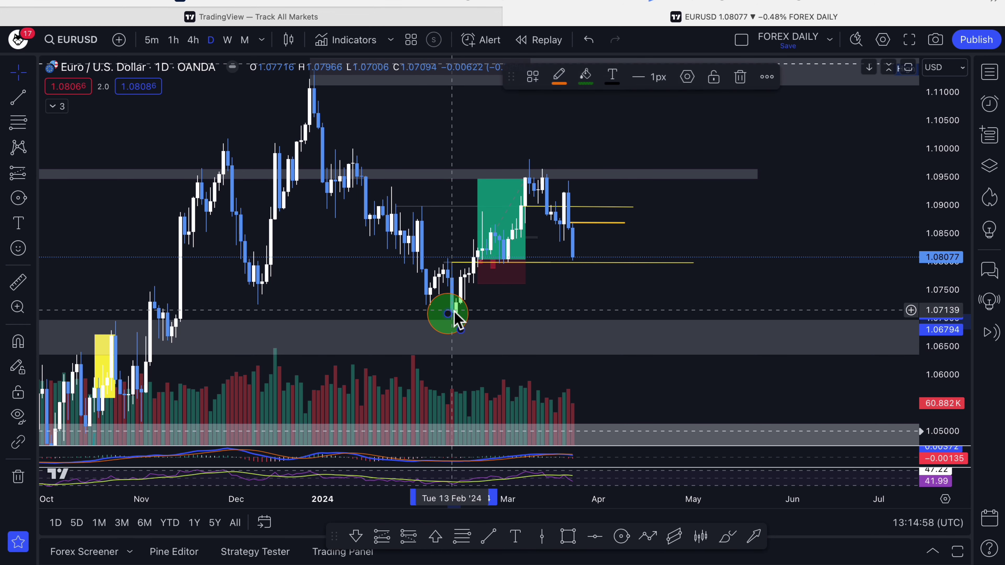
key("Delete")
- Circle the 13 February 2024 candle just above the grey zone, and remove the circle
left_click_drag(942, 247, 921, 324)
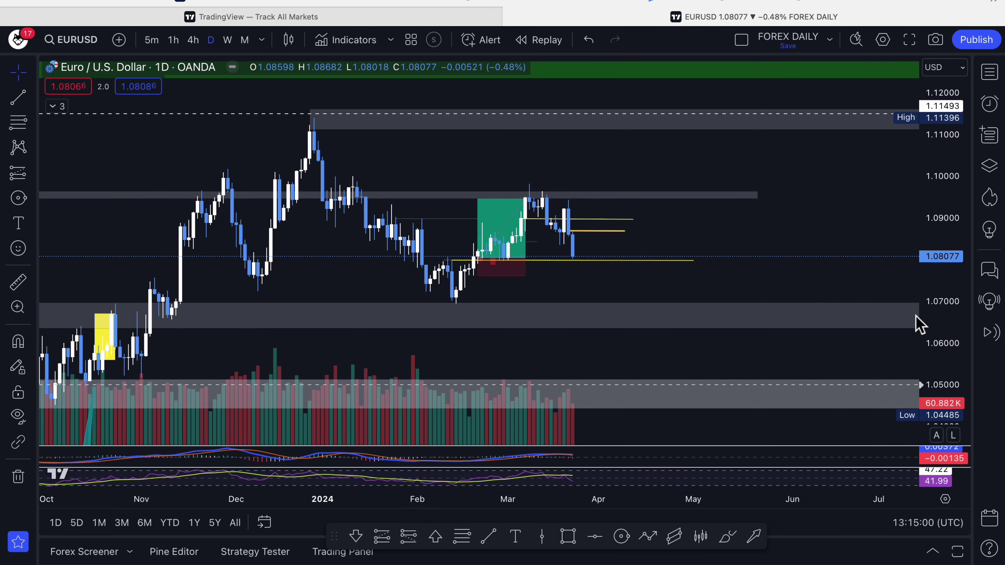
scroll(830, 278, "up", 5)
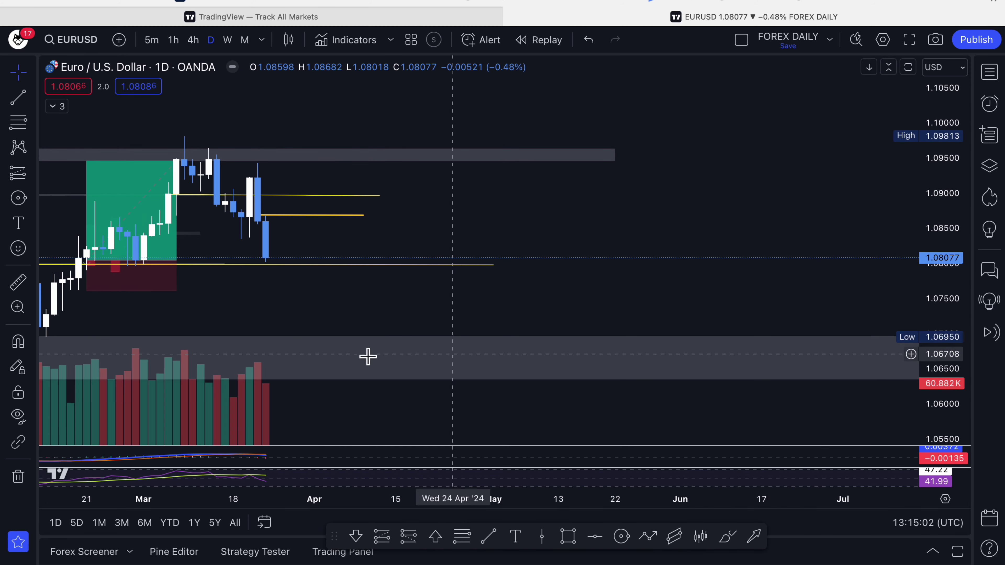
left_click_drag(395, 328, 860, 312)
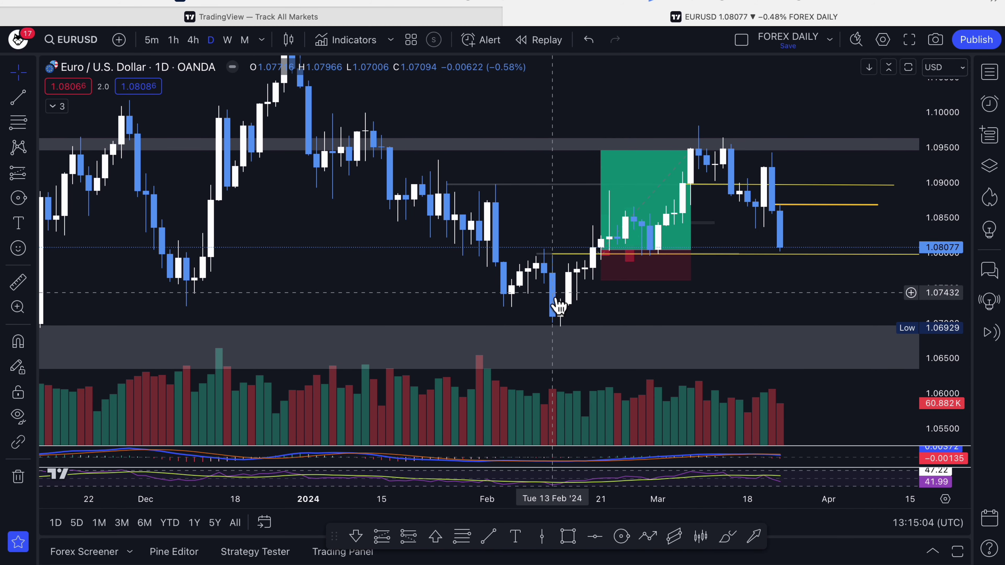
left_click(623, 538)
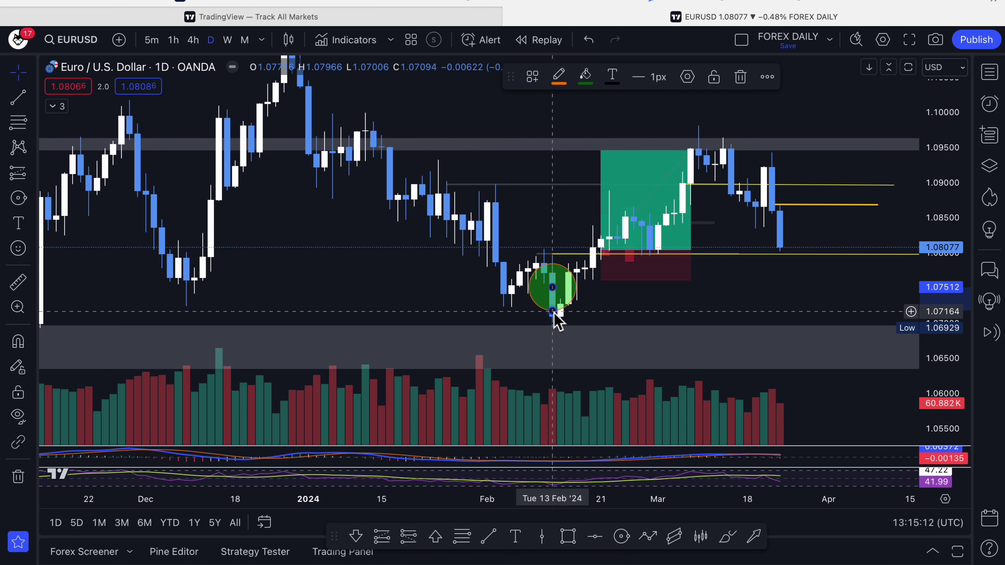
key("Escape")
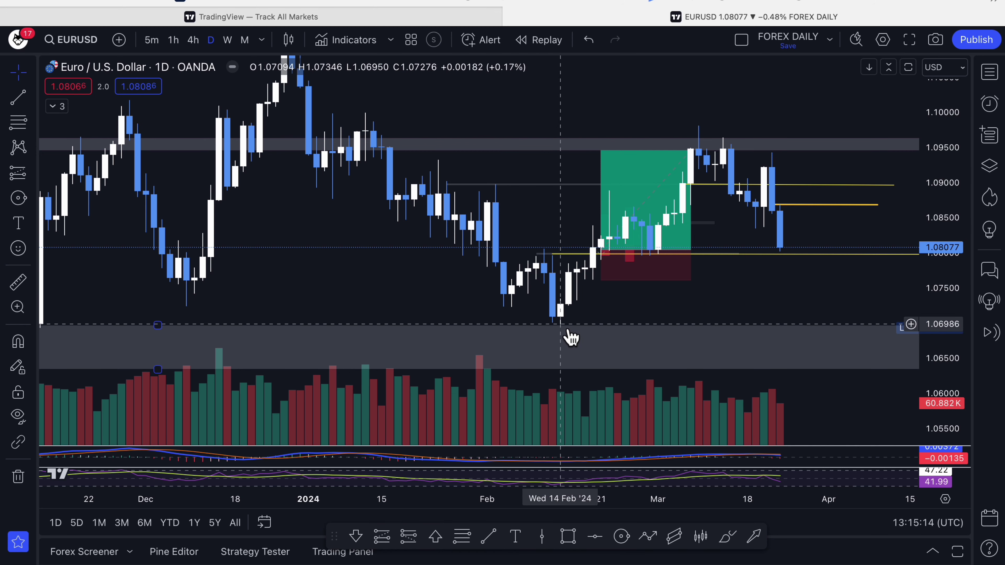
- Adjust the late-February 2024 long position to a stop of 0.00421 and a target of 0.01416
left_click(592, 262)
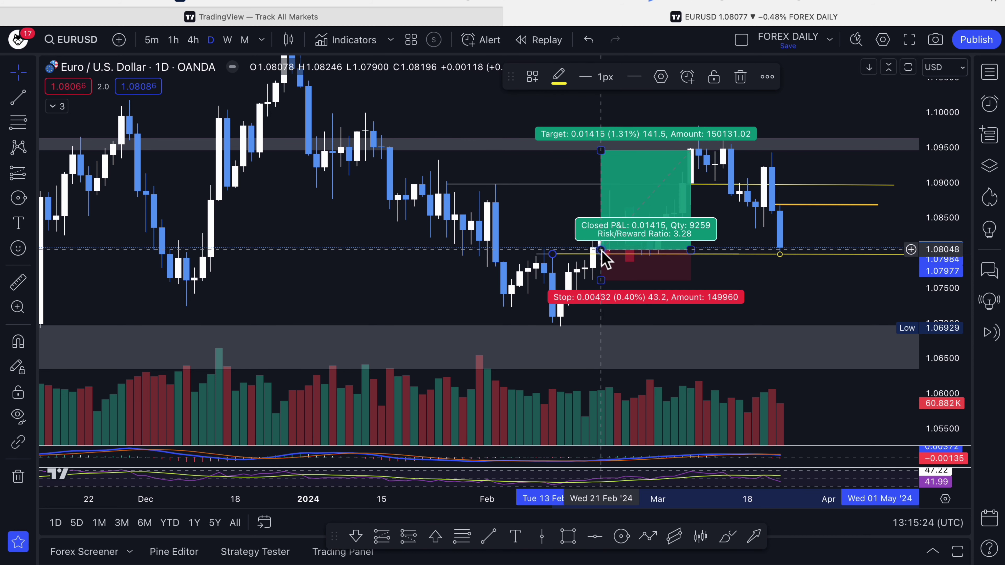
left_click_drag(761, 321, 666, 349)
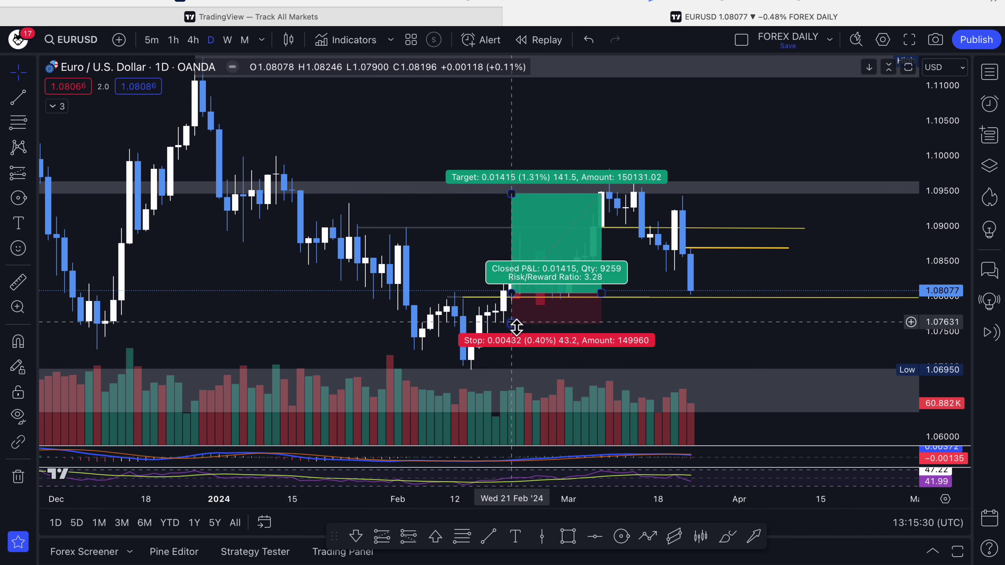
mouse_move(517, 327)
left_mouse_down()
mouse_move(516, 352)
mouse_move(522, 327)
left_mouse_up()
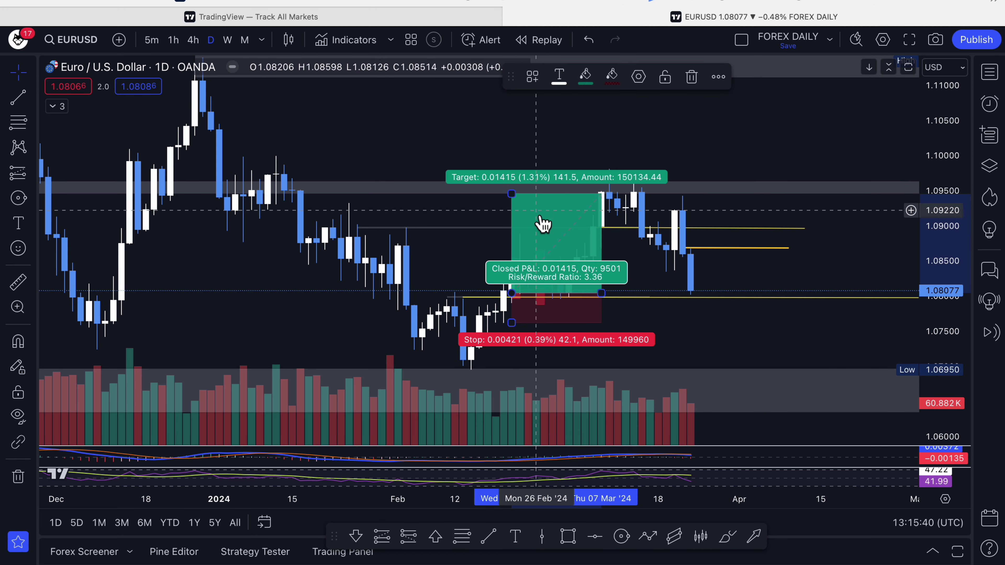
mouse_move(513, 201)
left_mouse_down()
mouse_move(513, 231)
mouse_move(521, 200)
left_mouse_up()
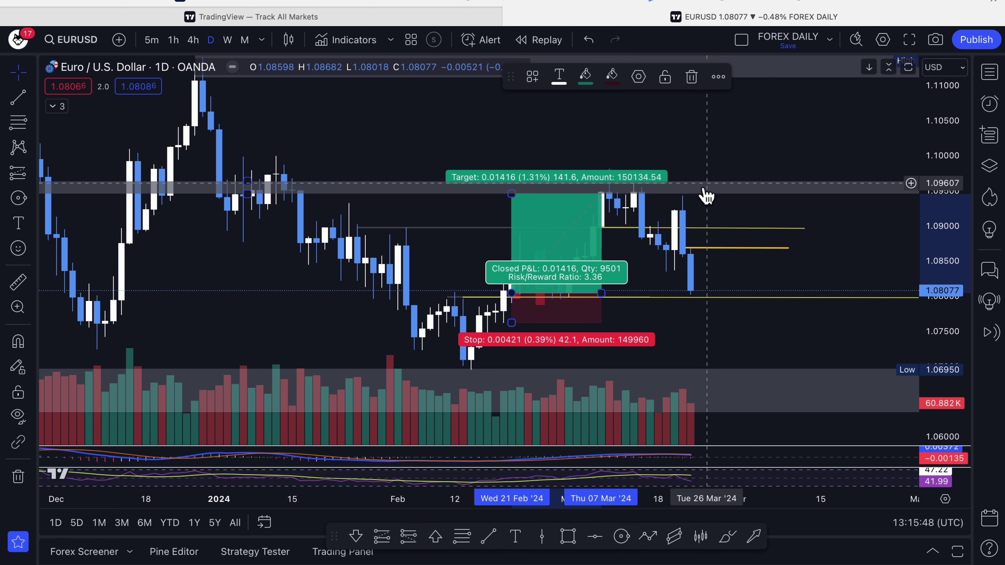
- Circle the late-August 2023 swing high where it meets the grey zone near 1.095
scroll(707, 265, "down", 5)
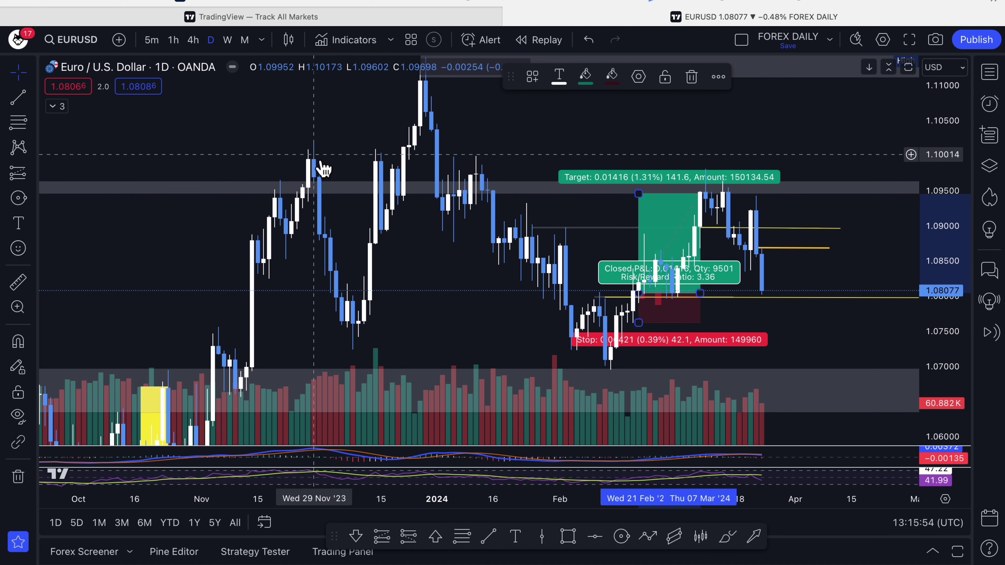
scroll(322, 169, "left", 5)
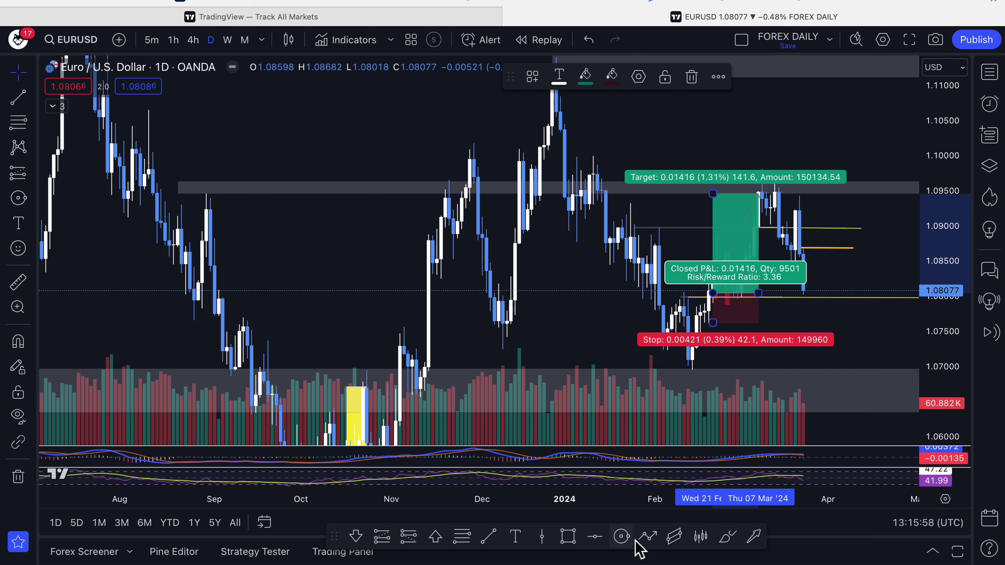
left_click(622, 537)
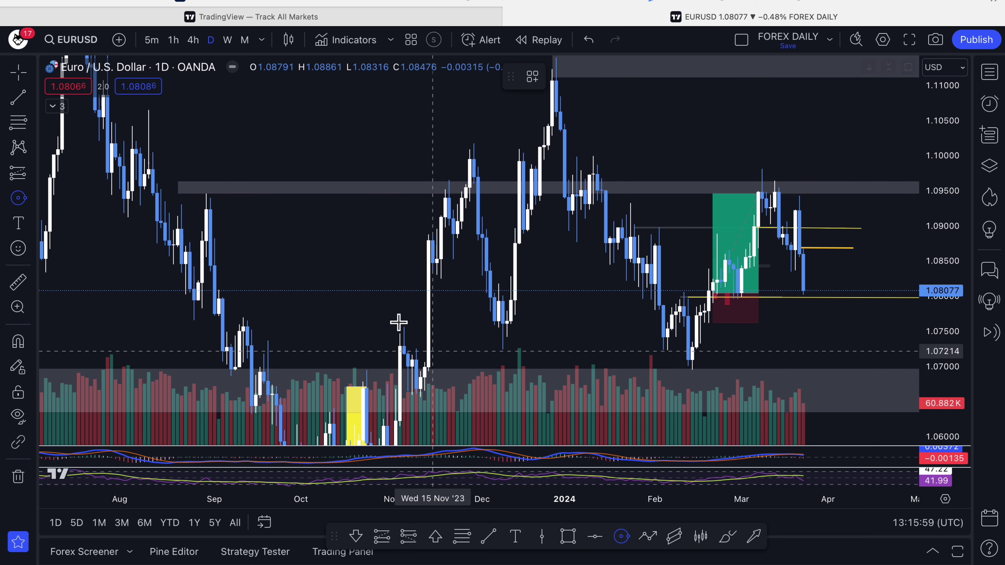
left_click(215, 209)
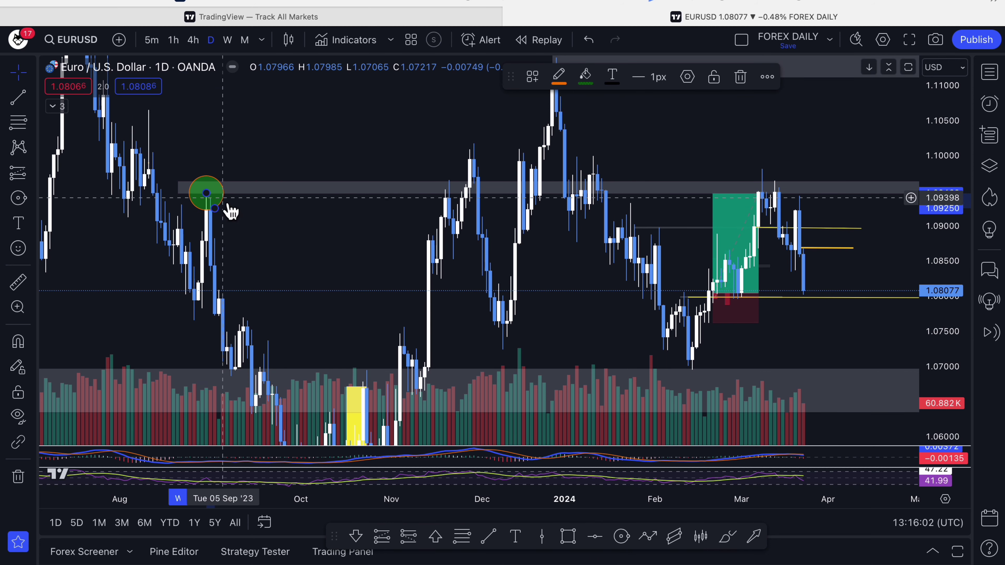
mouse_move(223, 204)
left_mouse_down()
mouse_move(491, 172)
mouse_move(482, 166)
mouse_move(665, 200)
mouse_move(218, 198)
mouse_move(807, 199)
mouse_move(785, 198)
mouse_move(775, 180)
mouse_move(460, 218)
left_mouse_up()
left_click(785, 189)
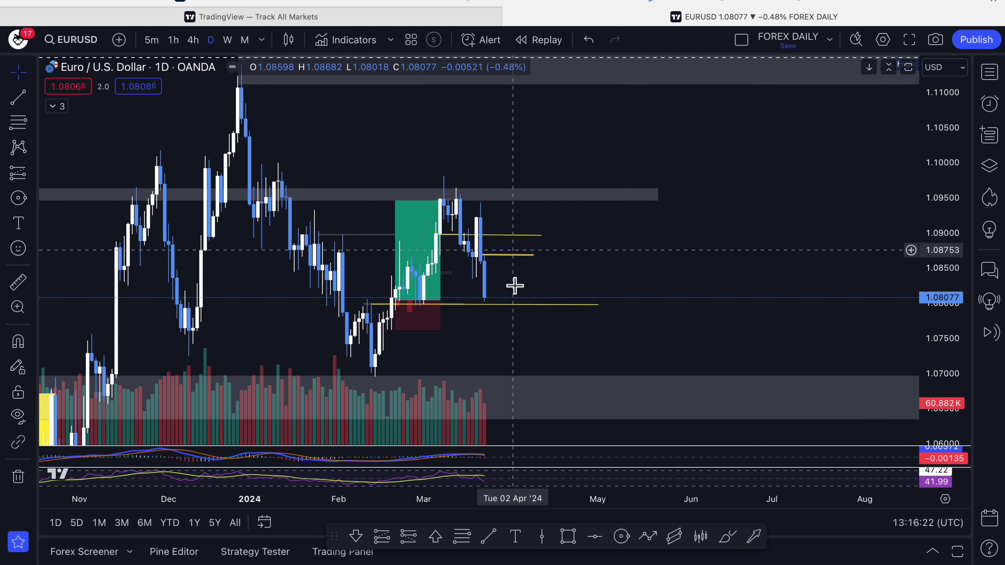
- Switch the chart to GBPUSD from the watchlist, and close the watchlist
scroll(720, 280, "up", 2)
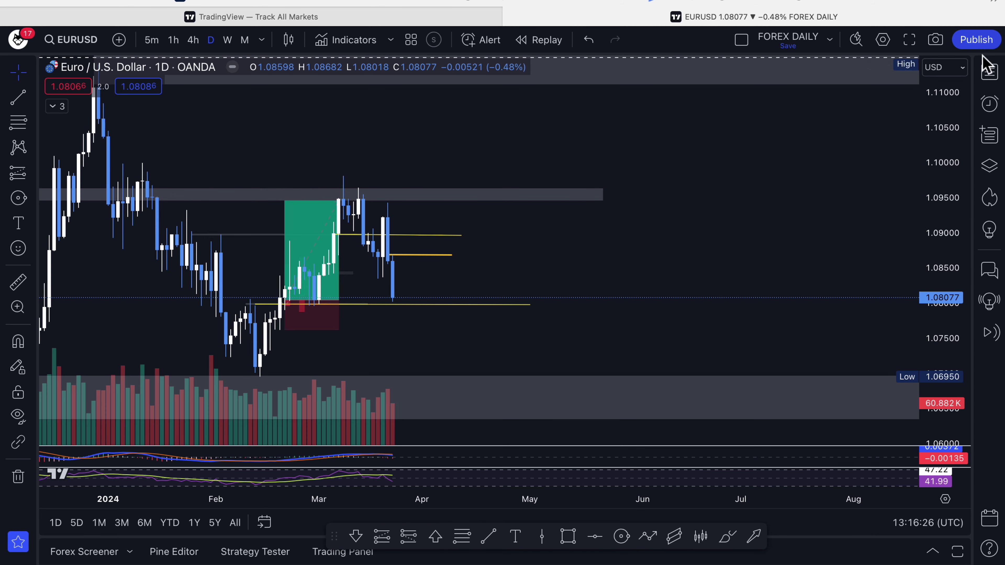
left_click(991, 75)
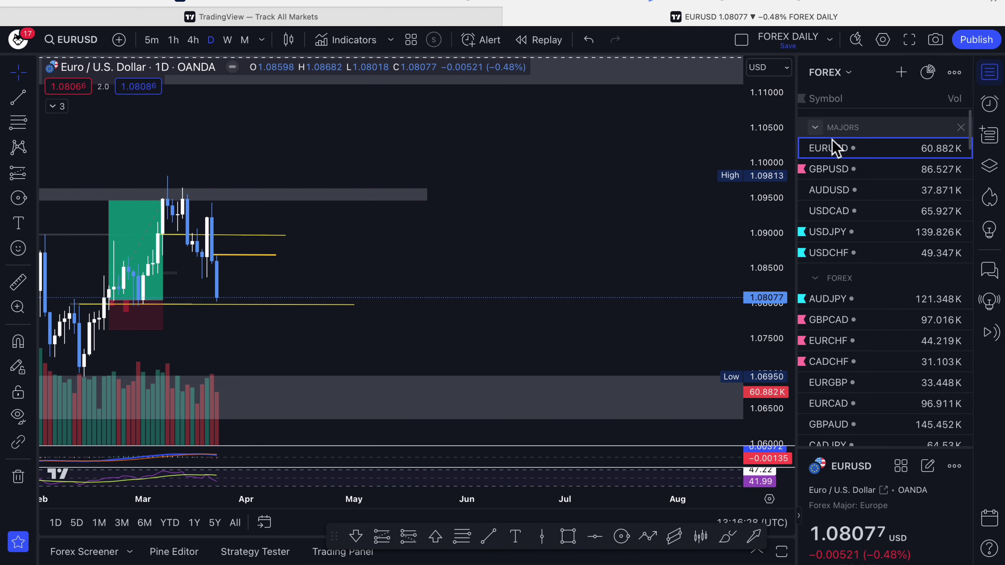
left_click(831, 169)
left_click(991, 73)
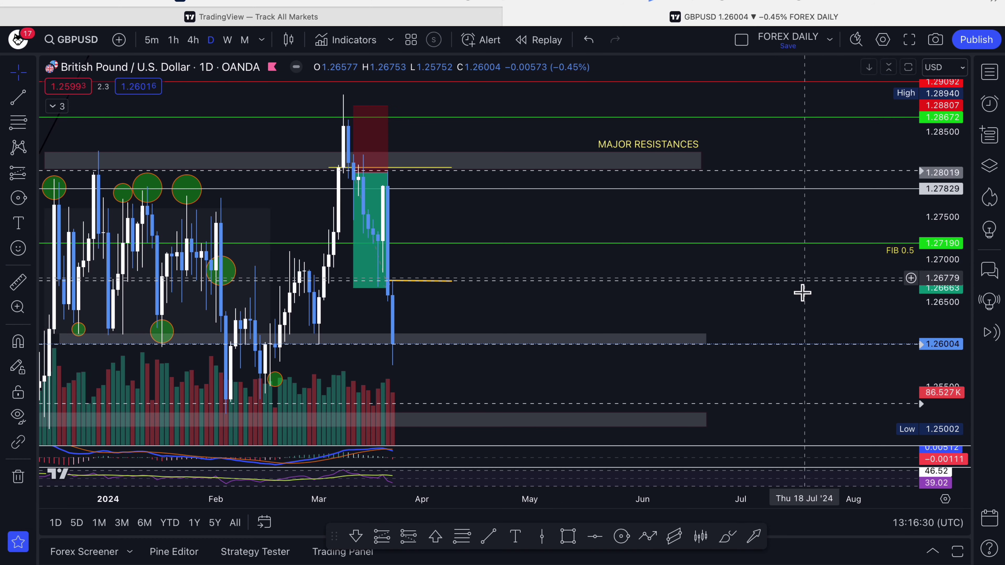
- Examine the GBPUSD daily chart's grey zone near 1.26, the March swing high, the short position and the yellow line at the major resistances
left_click_drag(781, 303, 808, 241)
left_click_drag(924, 159, 919, 228)
left_click(414, 277)
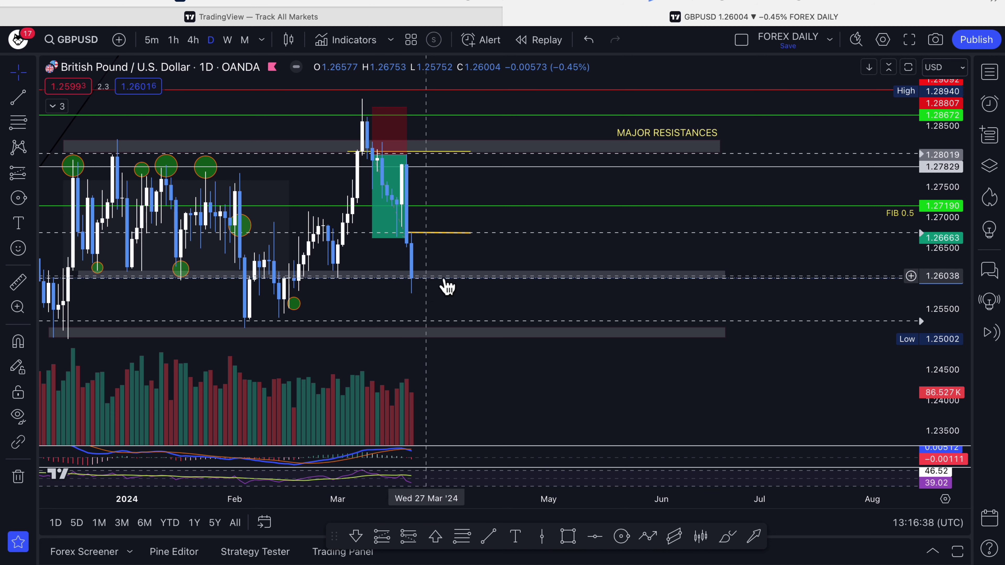
left_click_drag(518, 269, 613, 267)
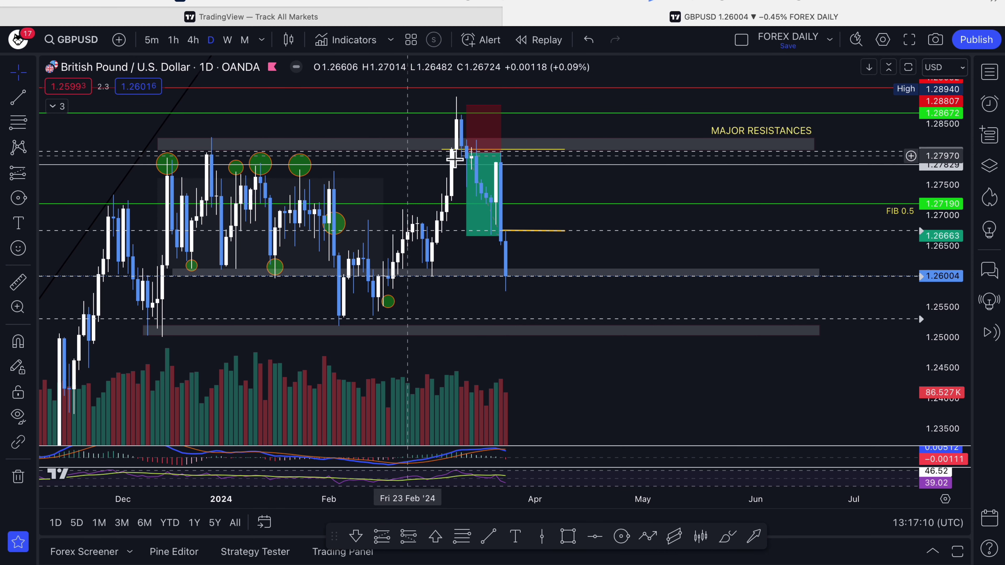
left_click(463, 150)
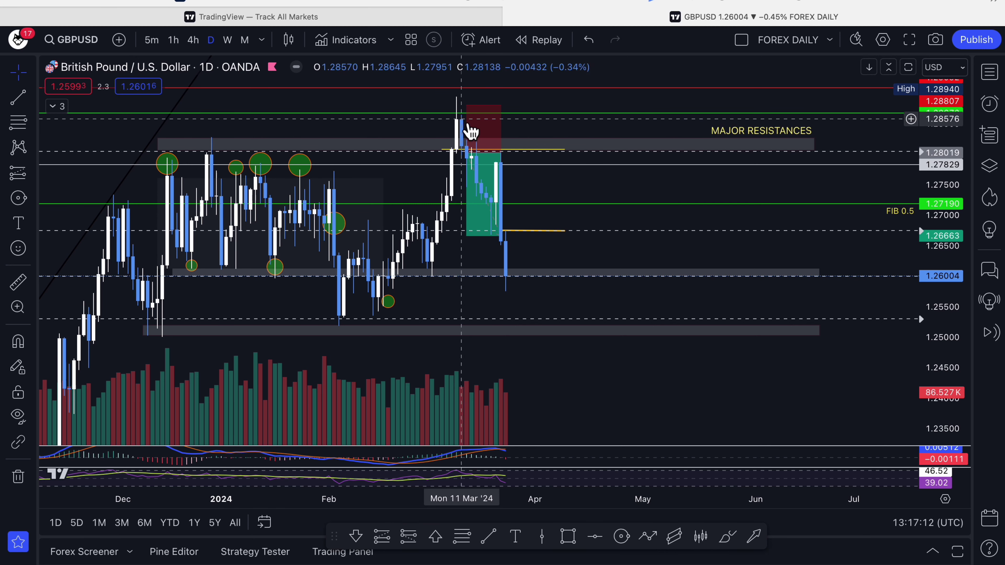
left_click(540, 160)
left_click(559, 151)
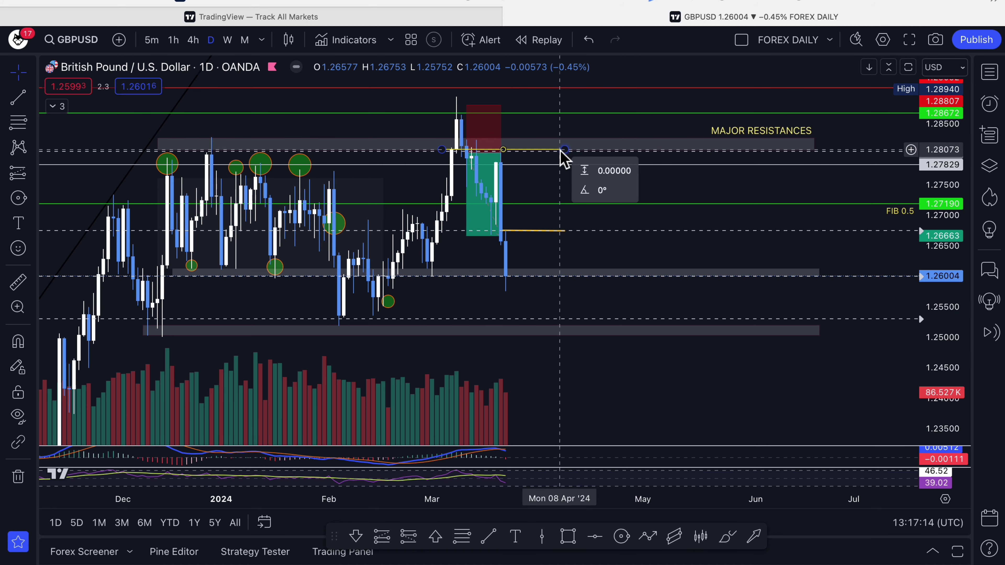
scroll(466, 160, "down", 1)
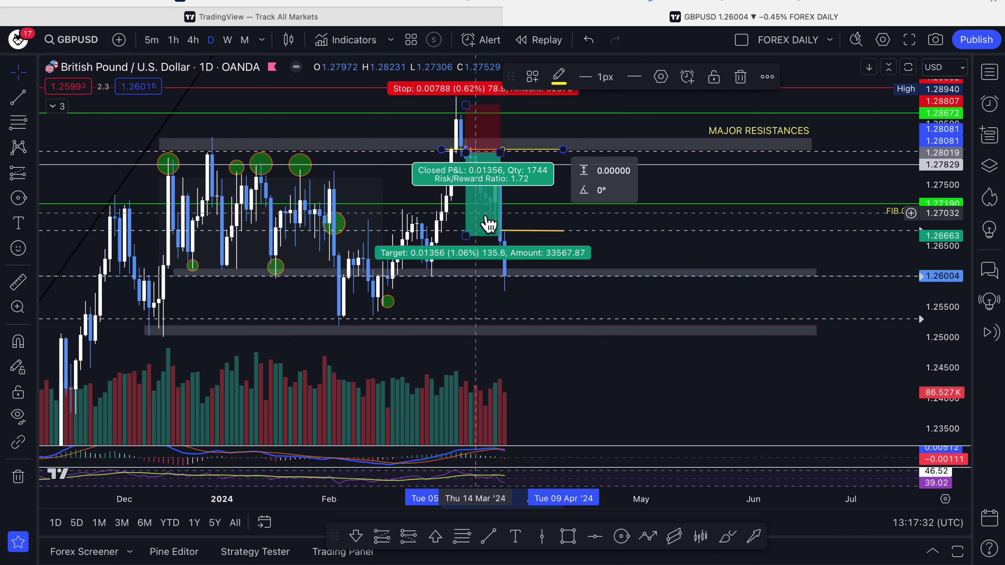
left_click(657, 243)
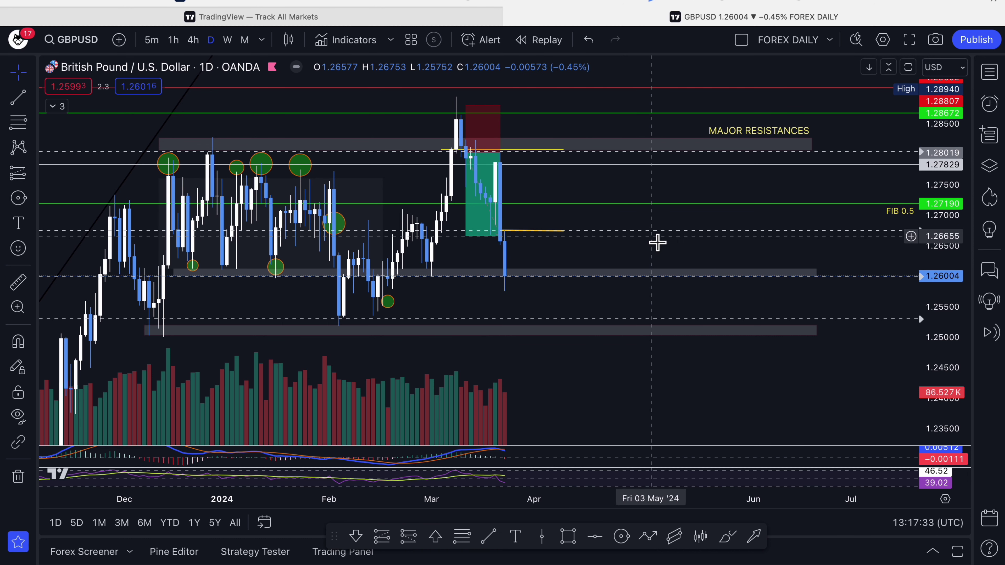
- Open the watchlist and extend the yellow line at about 1.2675 to 15 April 2024
left_click(990, 72)
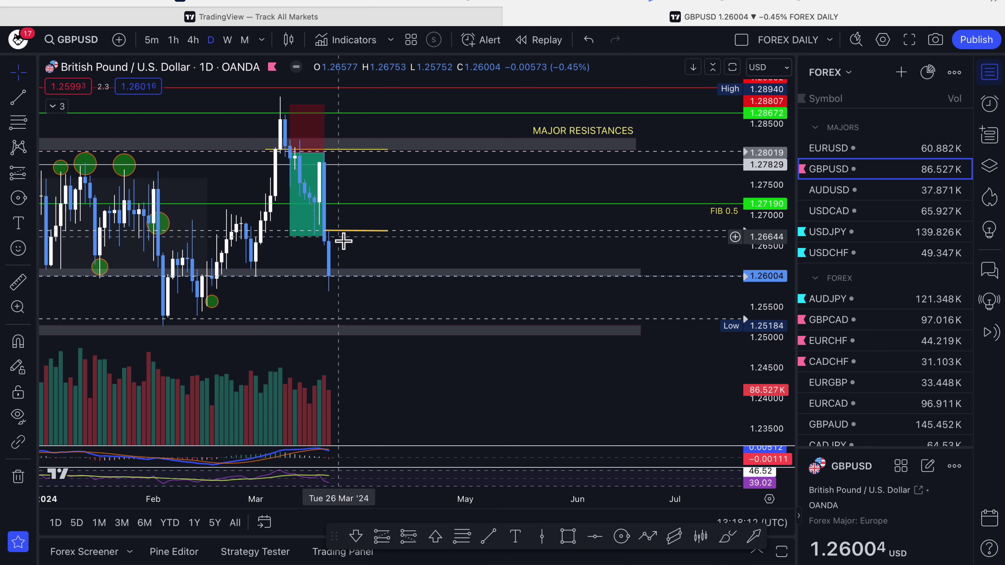
left_click_drag(348, 238, 411, 234)
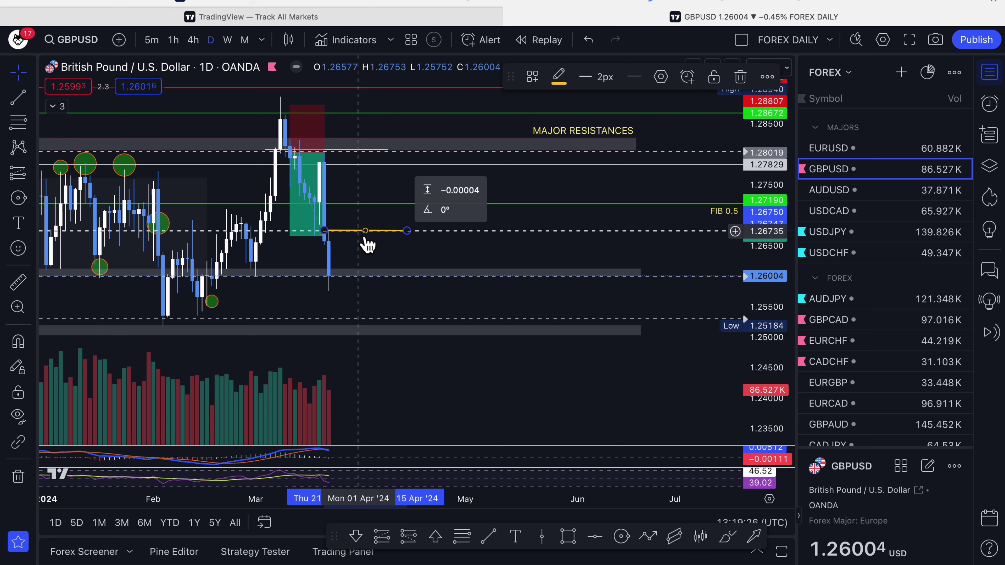
- Switch the chart to AUDUSD and bring the daily price action since September 2023 into view
left_click(838, 194)
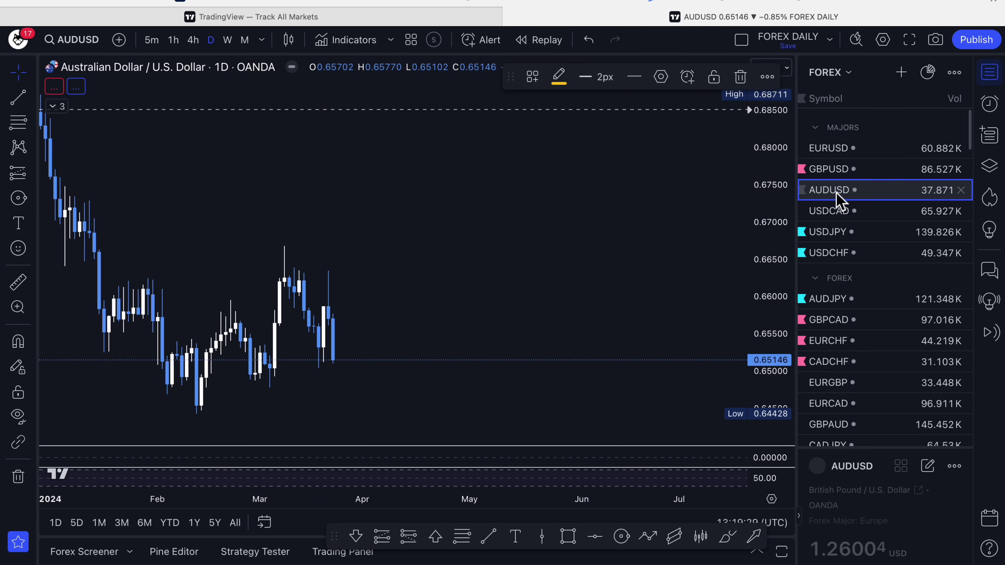
scroll(605, 279, "left", 5)
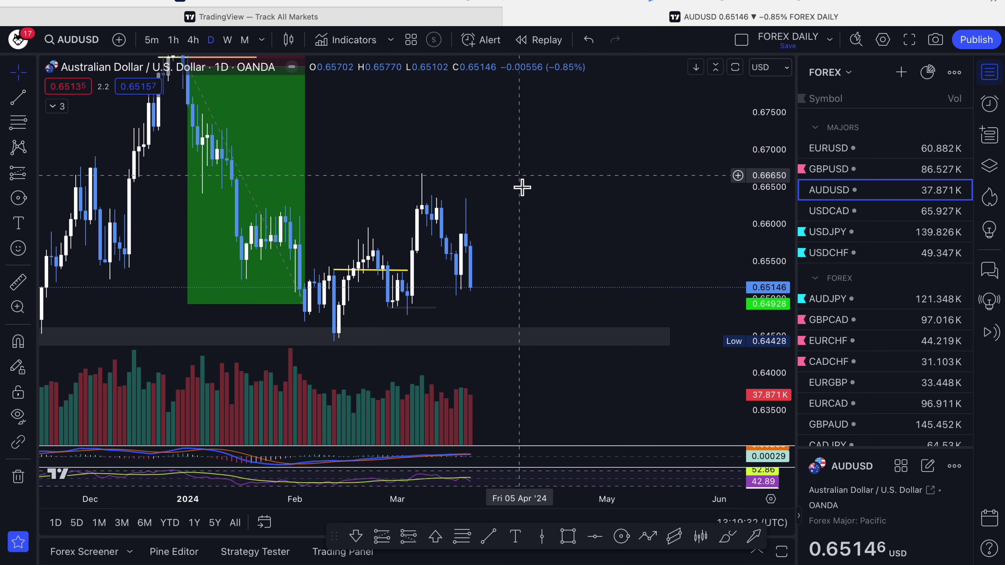
scroll(522, 188, "down", 3)
scroll(774, 225, "down", 2)
scroll(673, 295, "down", 2)
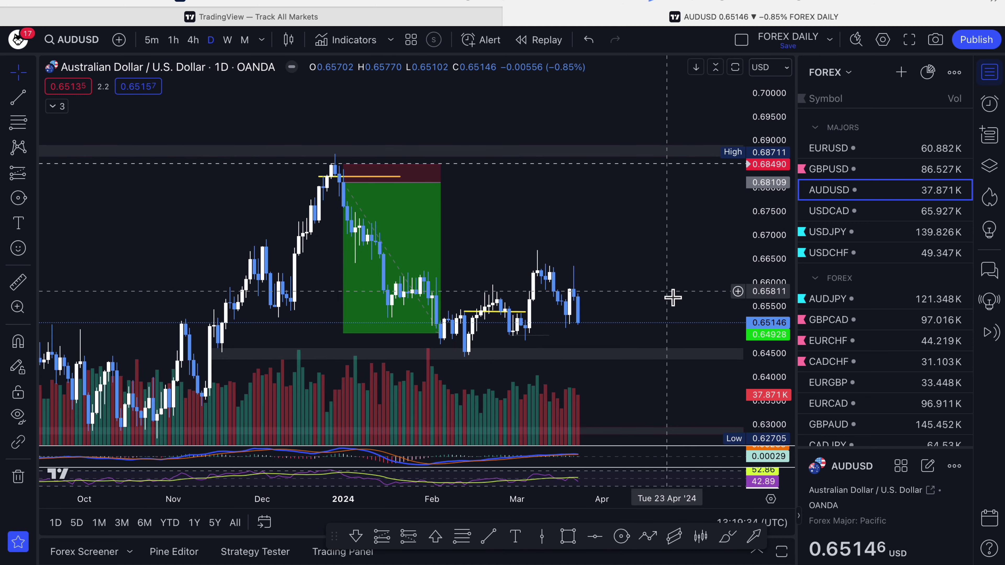
scroll(673, 295, "down", 2)
left_click_drag(677, 285, 615, 218)
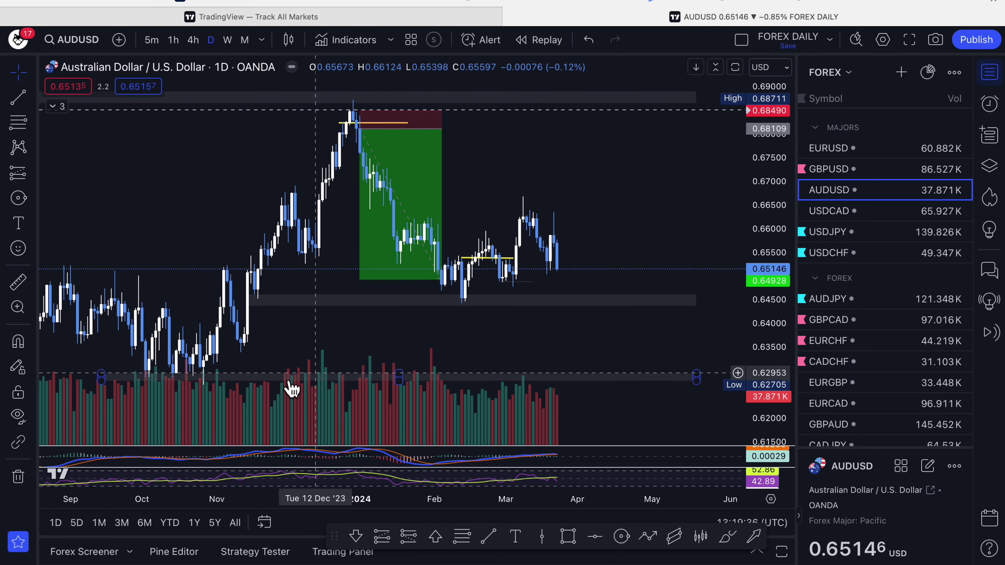
- Examine the AUDUSD short position from the December 2023 high, its yellow break line, and the grey zones above and below
left_click(361, 123)
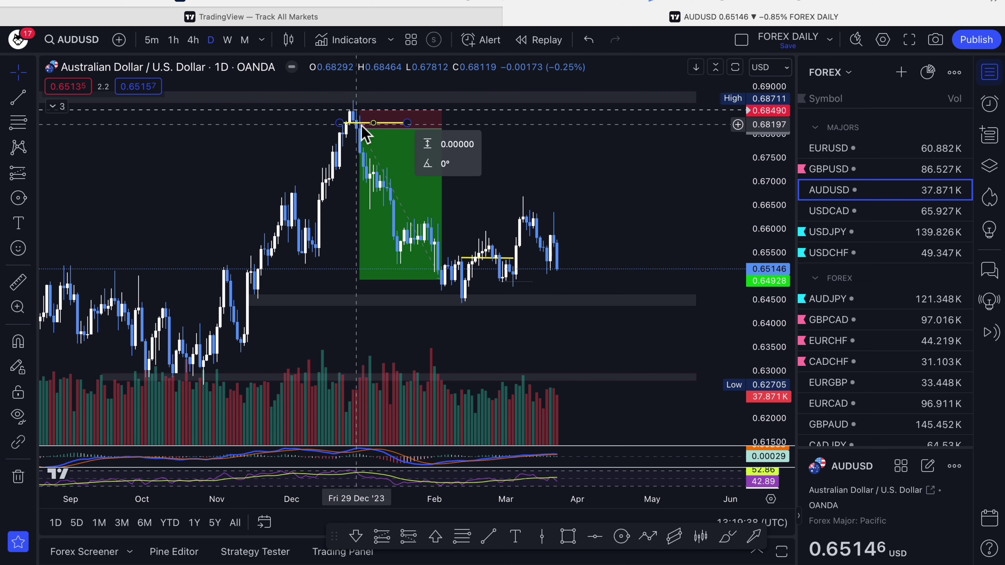
left_click(380, 135)
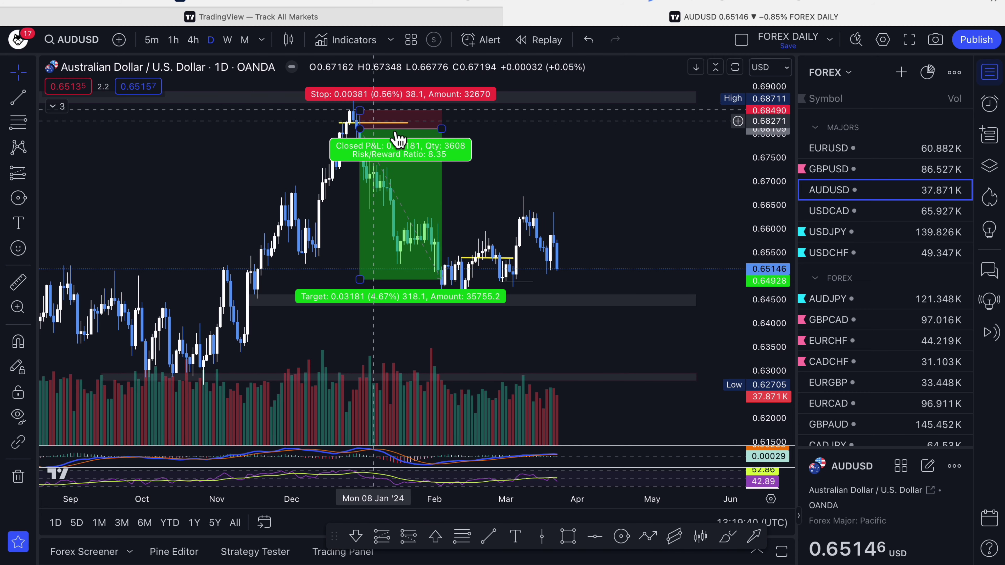
left_click_drag(618, 222, 691, 263)
left_click_drag(774, 254, 774, 238)
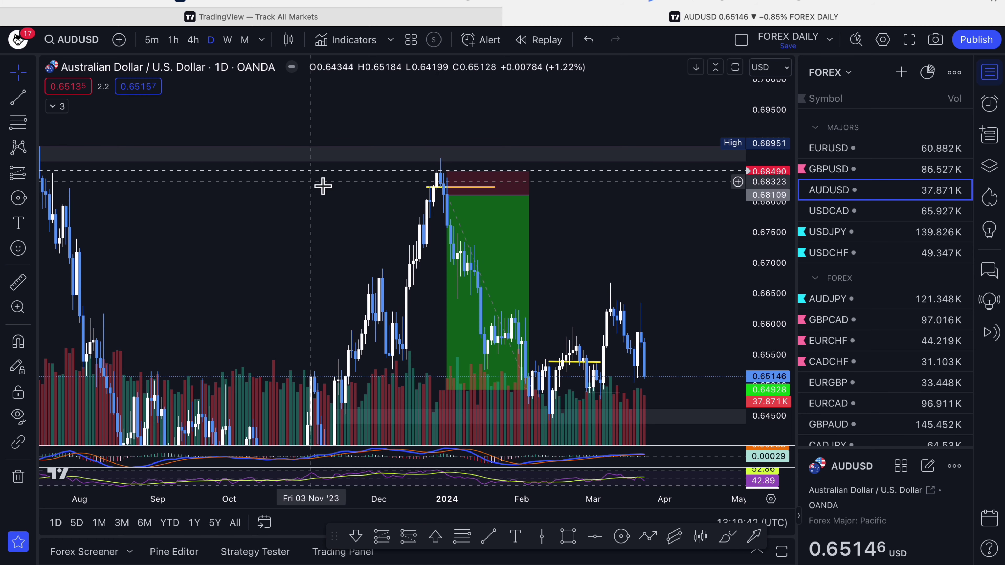
mouse_move(498, 194)
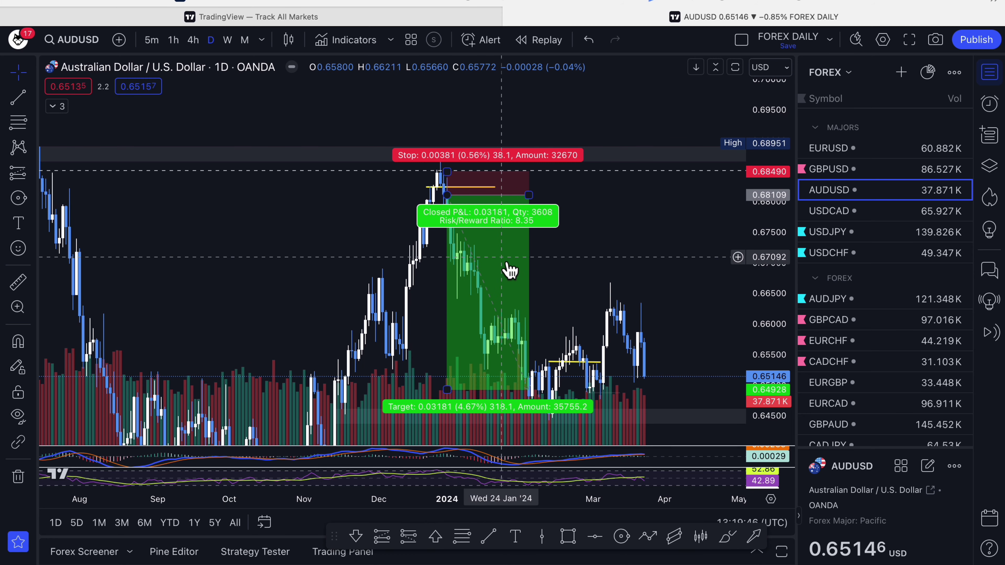
left_click_drag(598, 273, 572, 201)
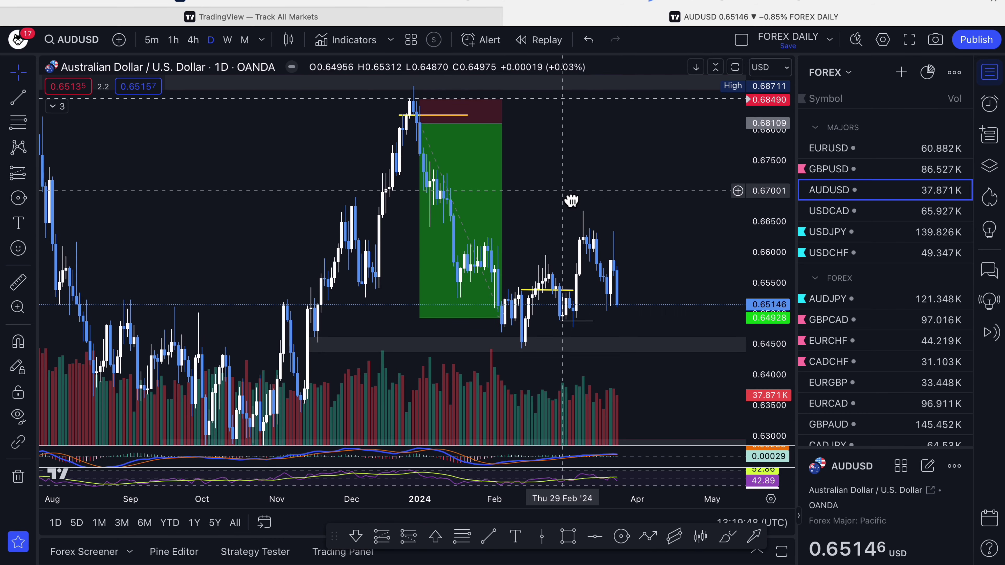
left_click_drag(699, 224, 611, 272)
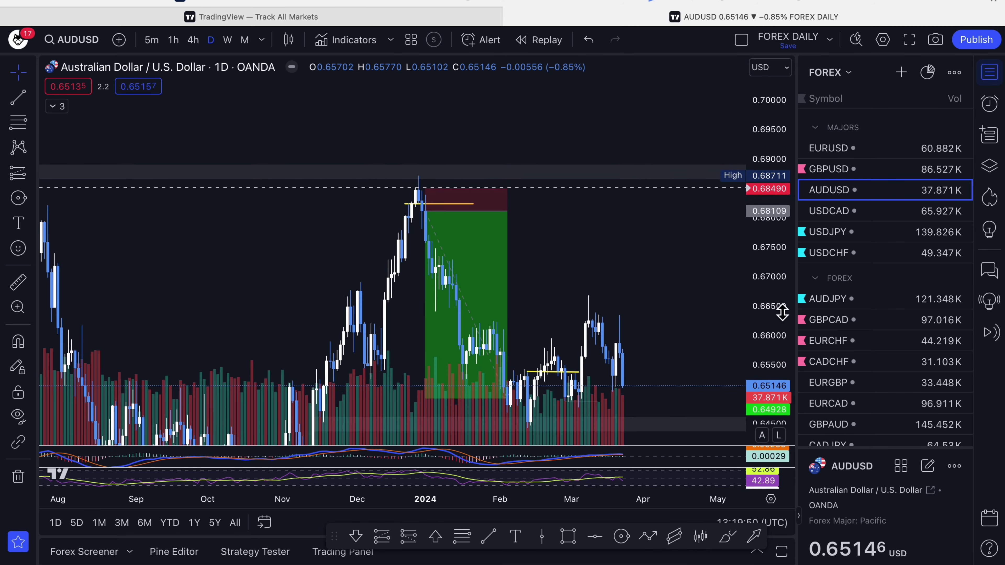
- Circle the 20 December 2023 candle just before the AUDUSD high, and remove the circle
scroll(610, 272, "right", 5)
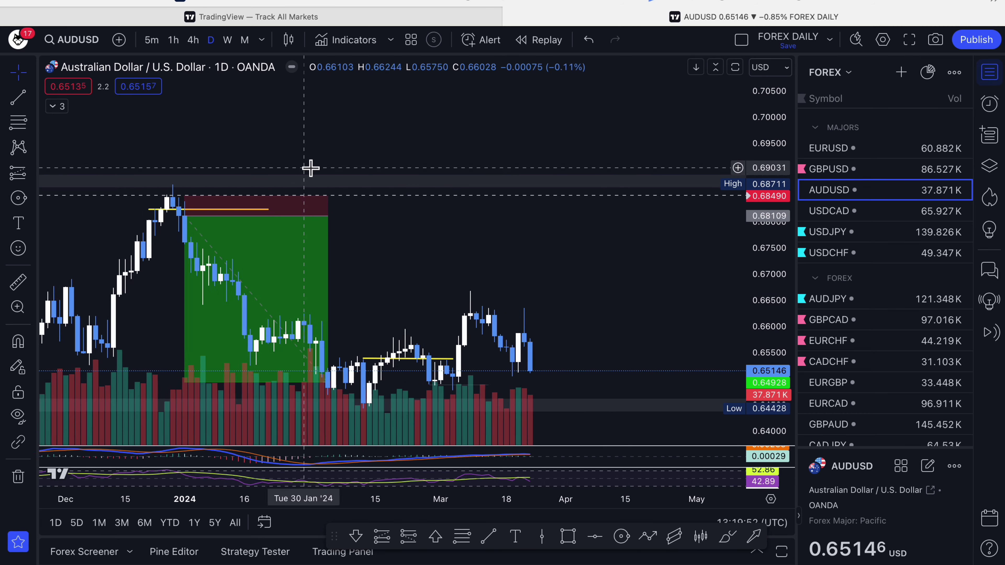
left_click_drag(309, 168, 651, 162)
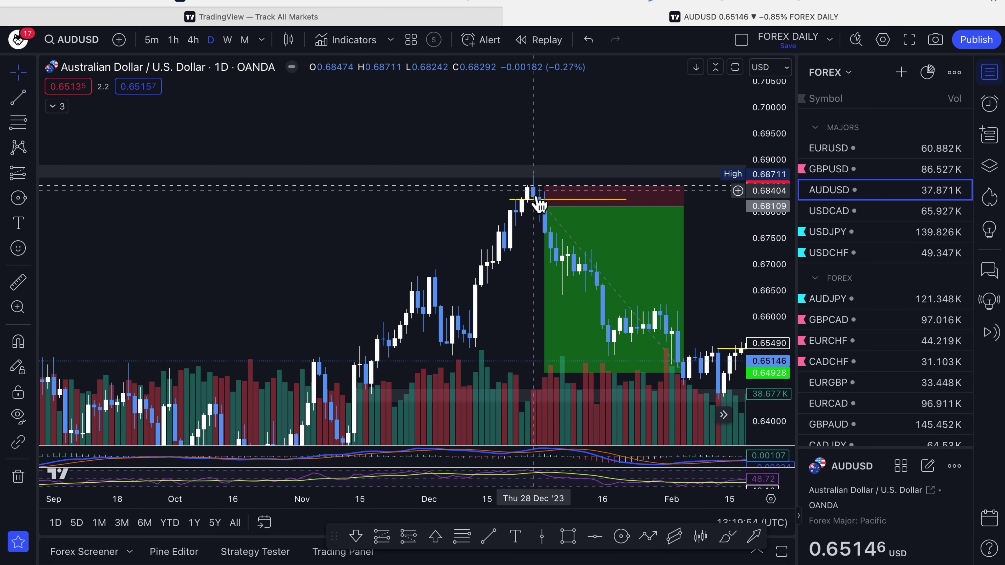
scroll(680, 271, "up", 4)
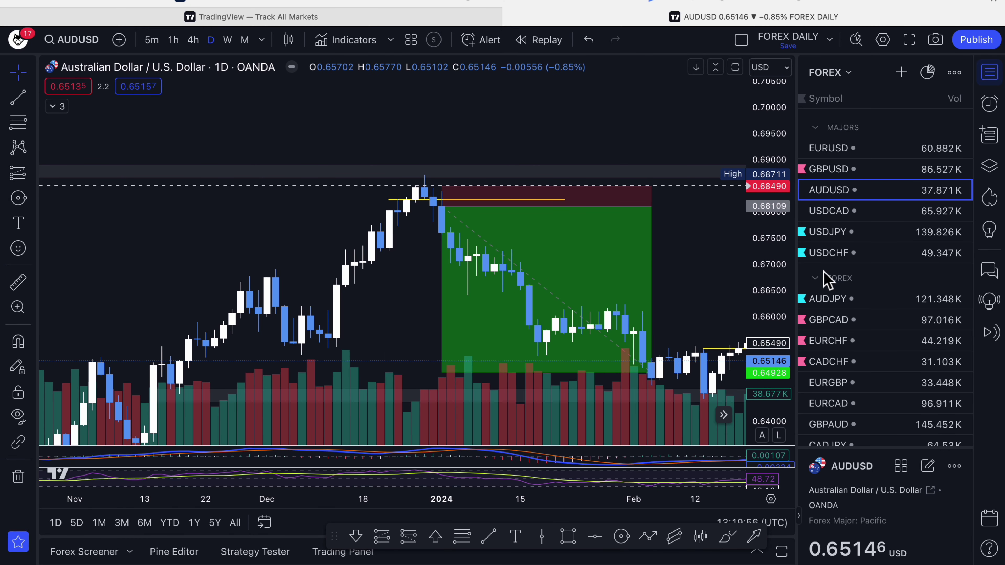
left_click_drag(700, 313, 702, 228)
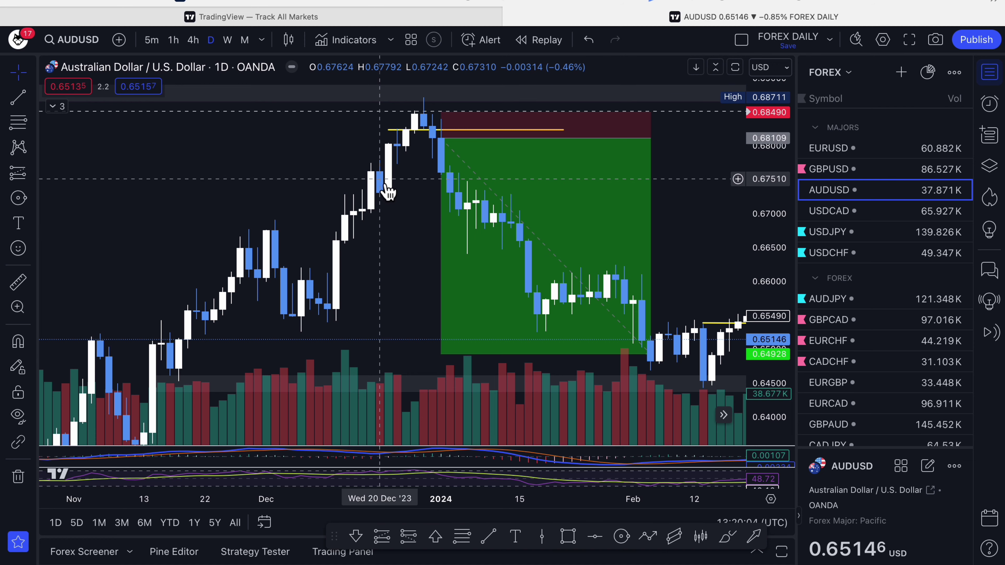
left_click_drag(390, 197, 394, 203)
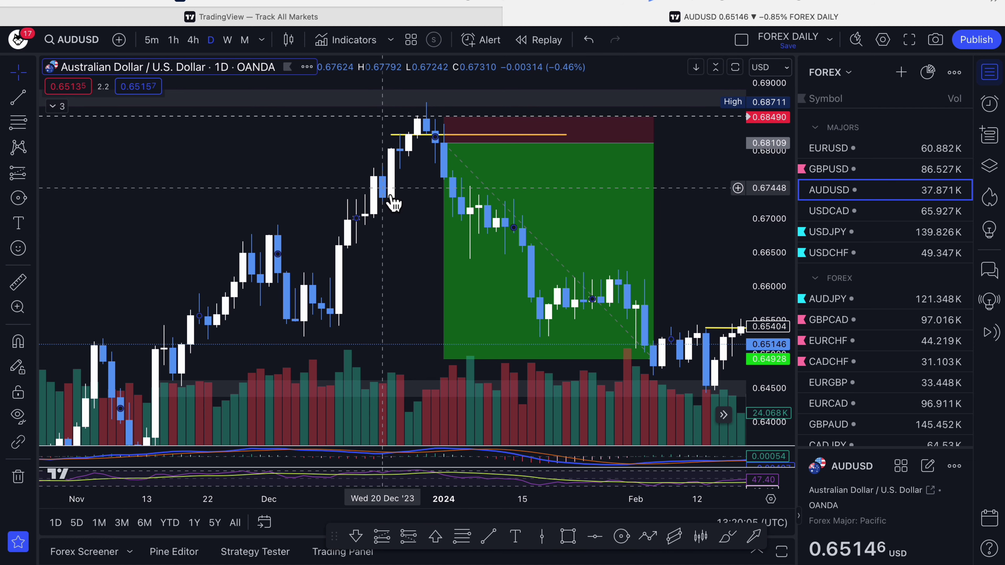
left_click(622, 536)
mouse_move(379, 188)
left_mouse_down()
mouse_move(395, 199)
mouse_move(406, 262)
mouse_move(403, 229)
left_mouse_up()
key("Delete")
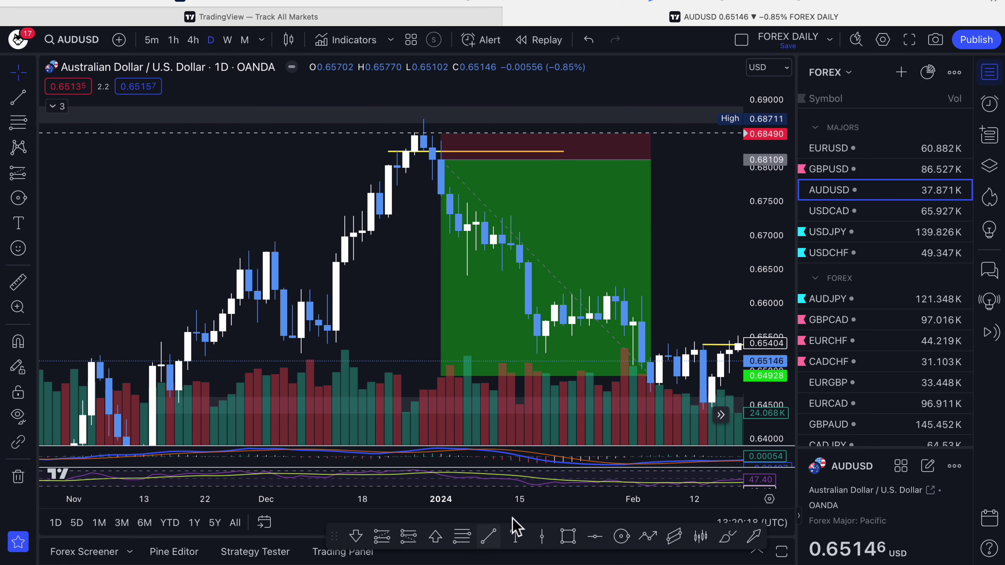
- Draw a horizontal trend line at about 0.66985 from 19 to 29 December 2023 on AUDUSD, and remove it
left_click(488, 537)
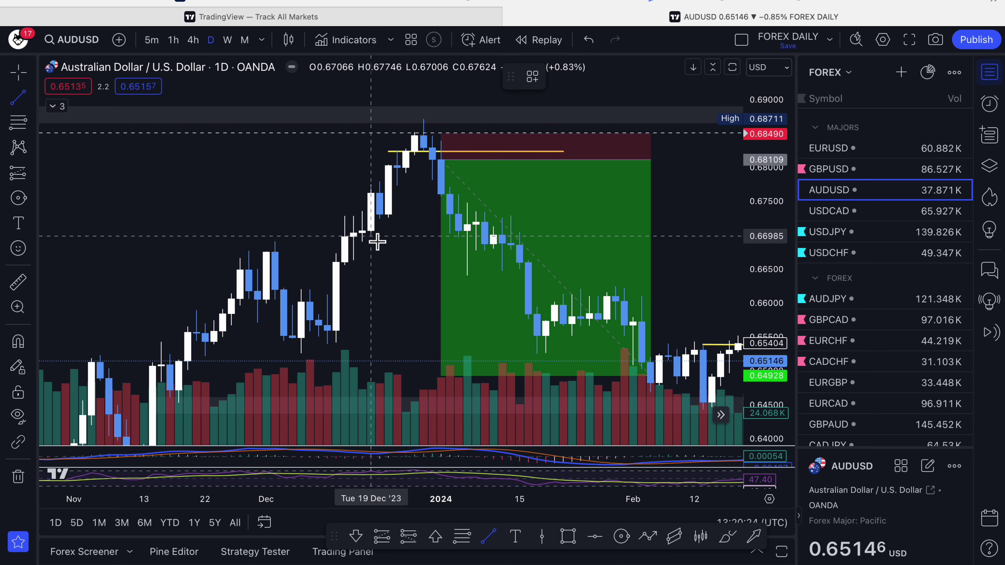
left_click(371, 236)
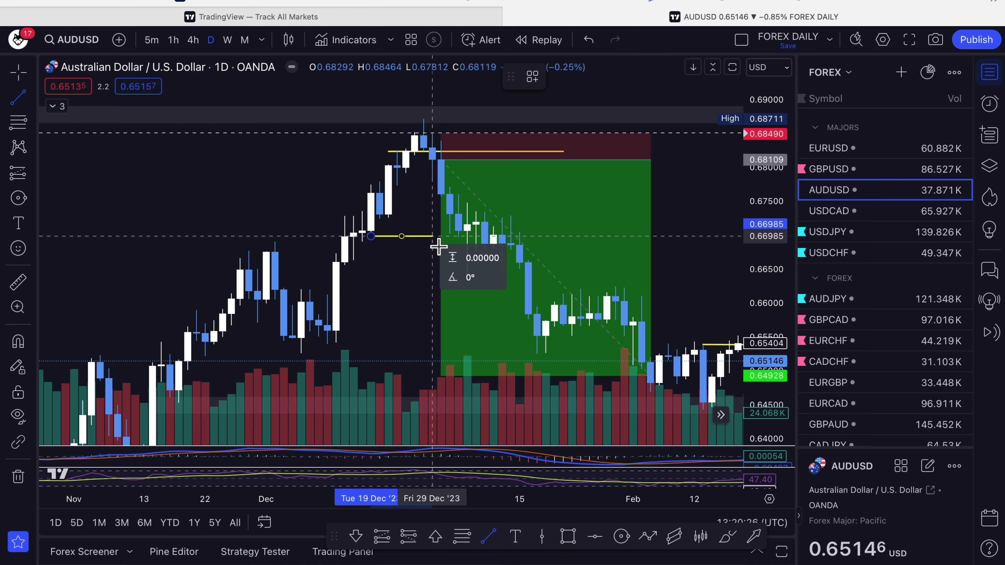
left_click(432, 237)
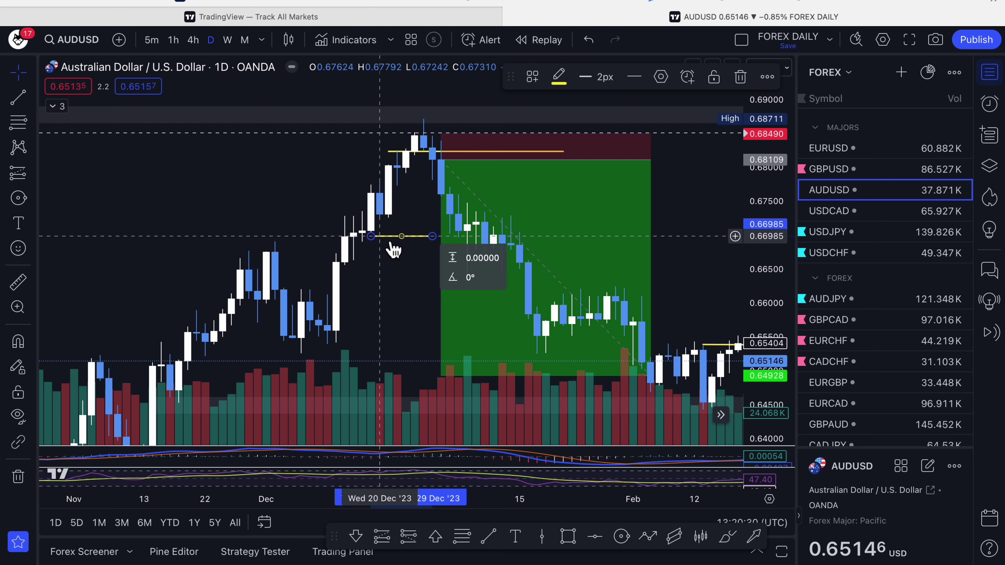
left_click_drag(375, 237, 415, 240)
key("Escape")
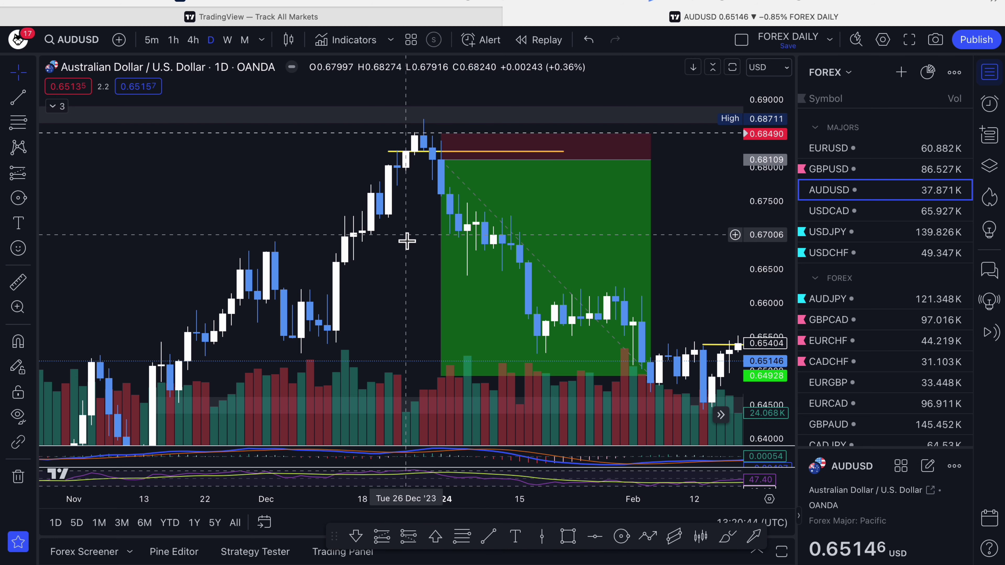
- Examine the AUDUSD short position from 2 January 2024, its yellow break line, and the price action through early March 2024
left_click(517, 163)
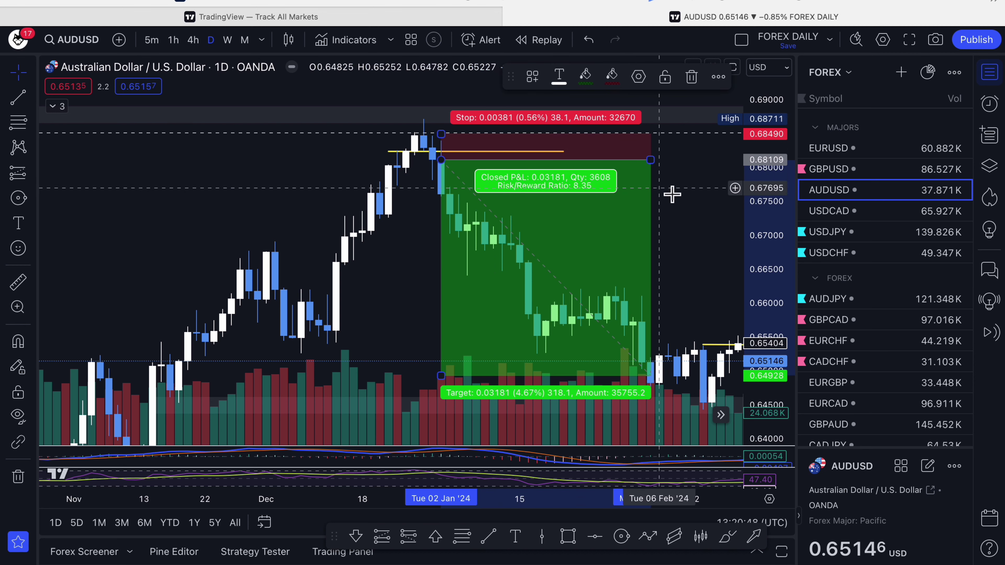
left_click(697, 202)
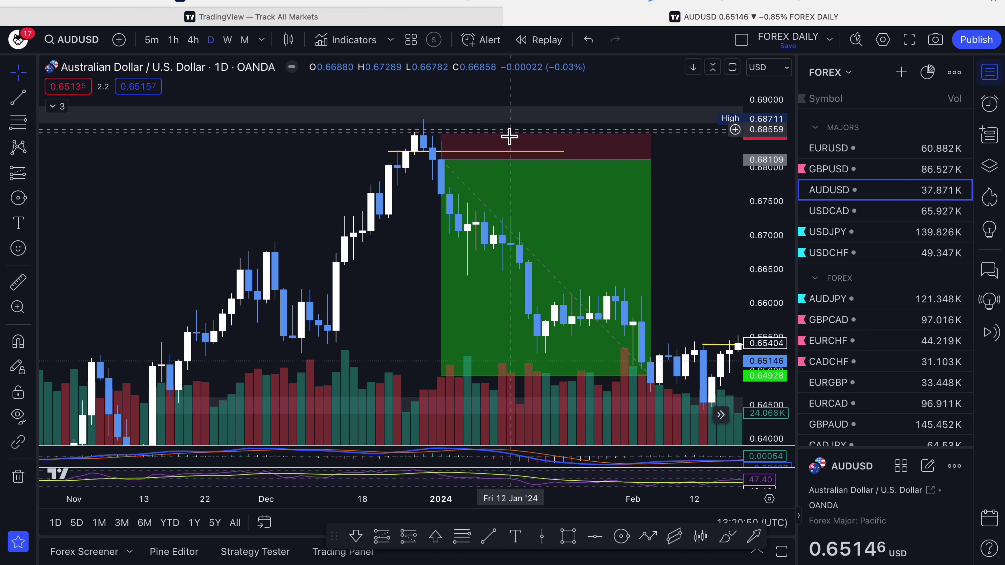
mouse_move(464, 157)
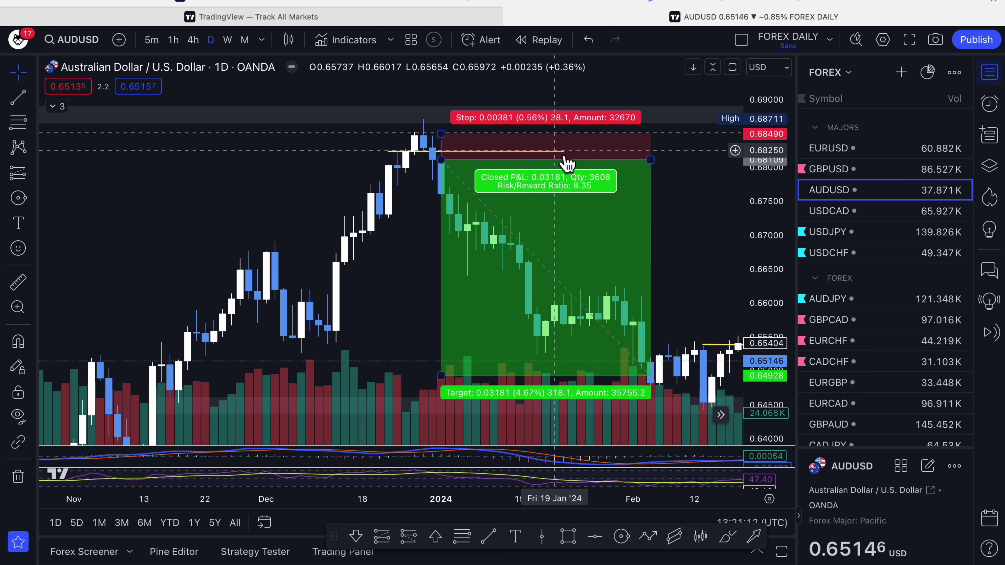
left_click_drag(563, 151, 563, 153)
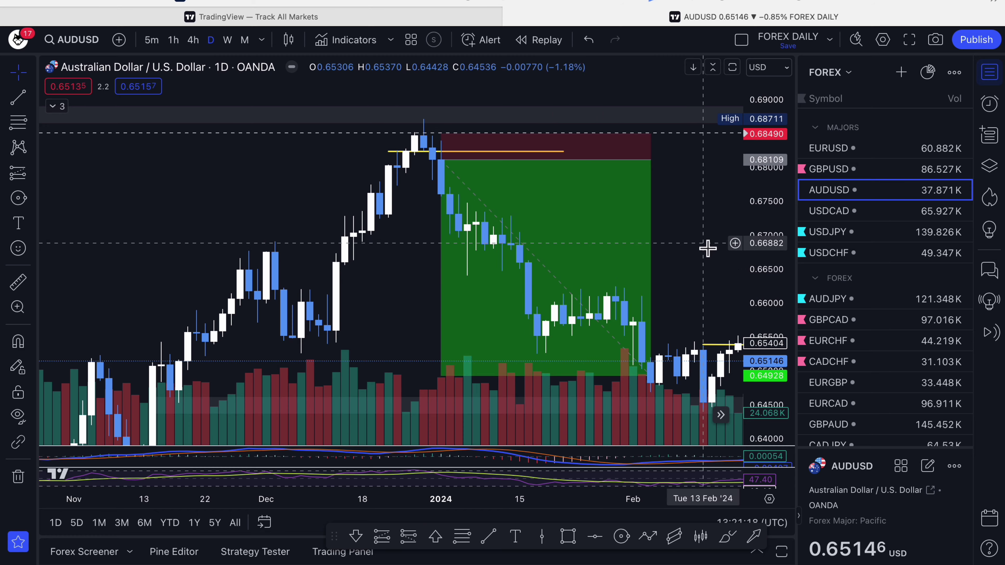
left_click_drag(603, 242, 507, 208)
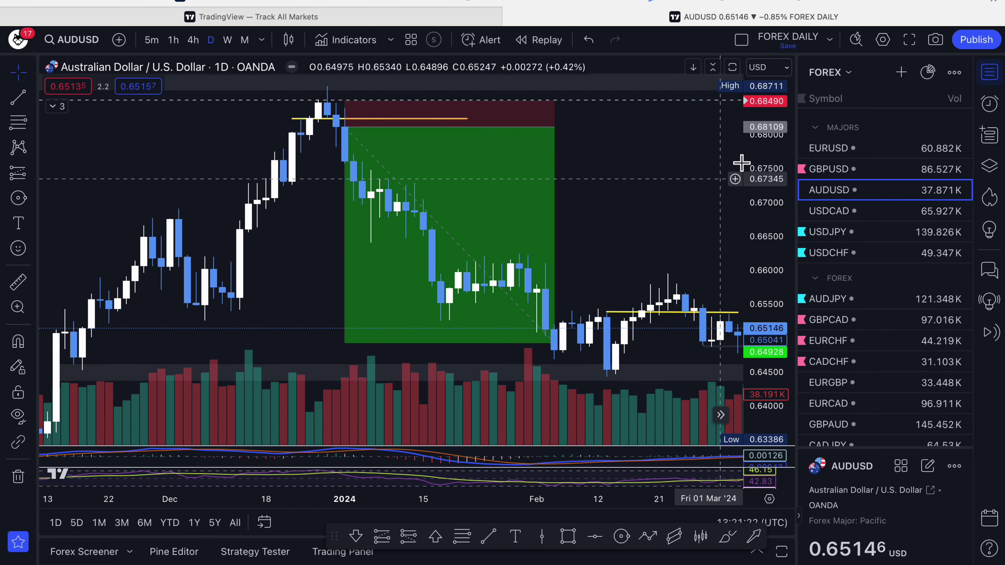
left_click_drag(774, 157, 644, 256)
scroll(640, 254, "down", 5)
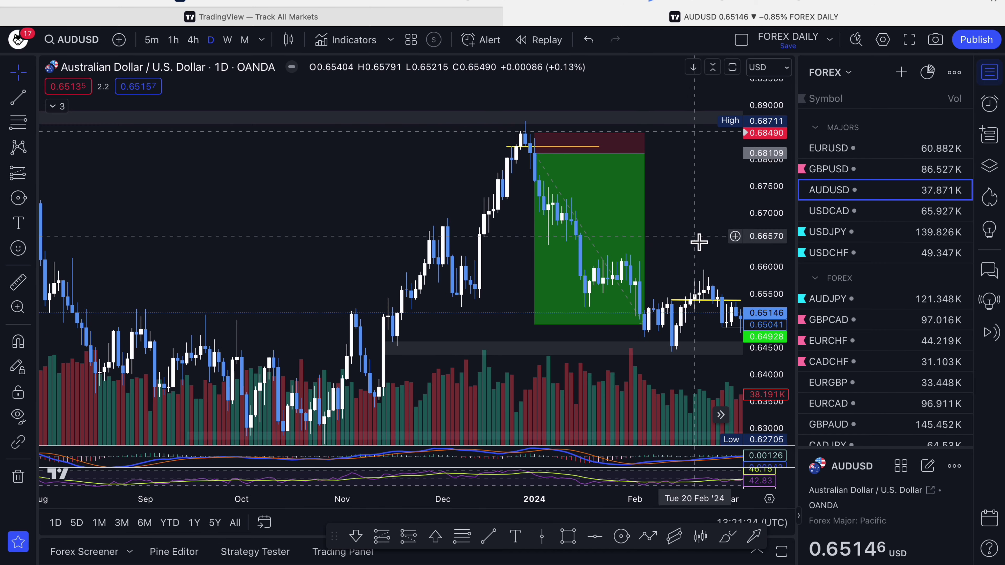
- Switch the chart to USDCAD and bring the December 2023 low, the long position and recent price action into view
left_click(835, 211)
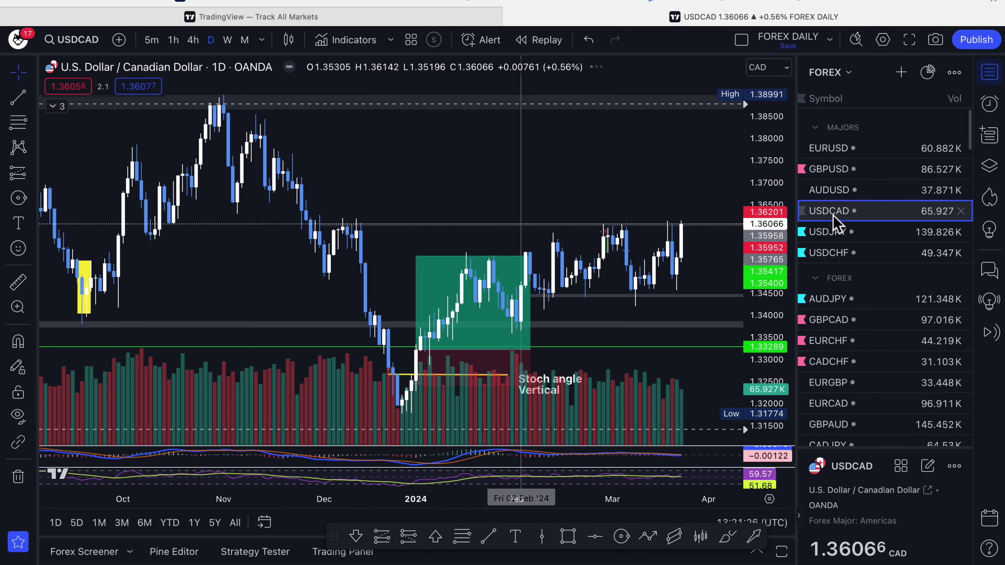
left_click_drag(573, 161, 579, 114)
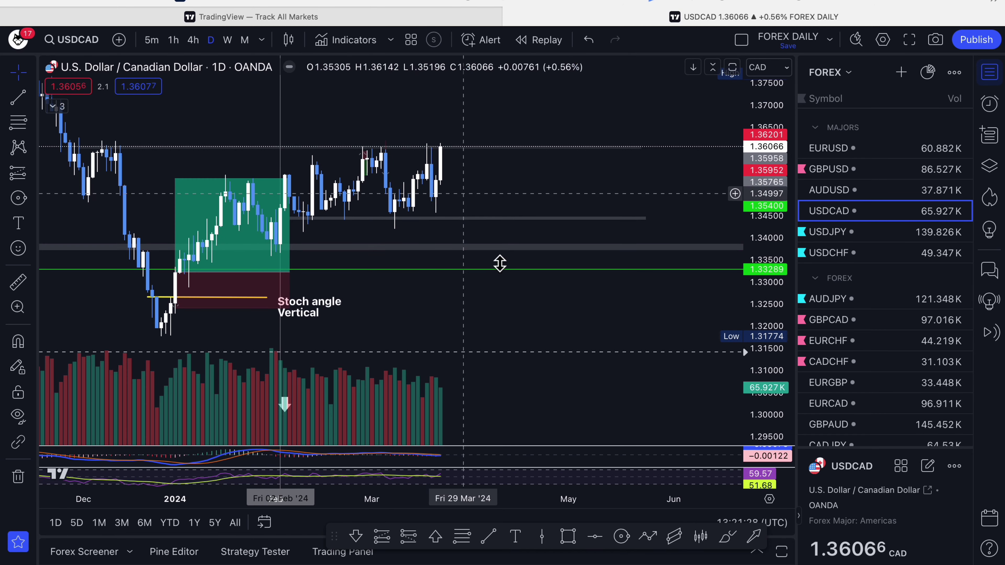
left_click_drag(660, 333, 565, 296)
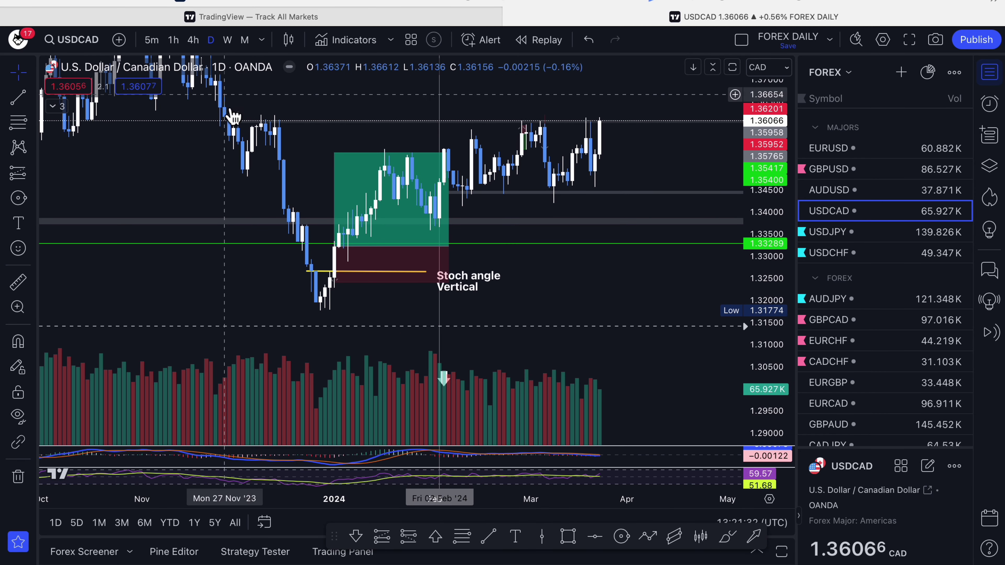
- Tighten the stop of the USDCAD long position from 2 January 2024 to 71.8 pips
left_click(320, 281)
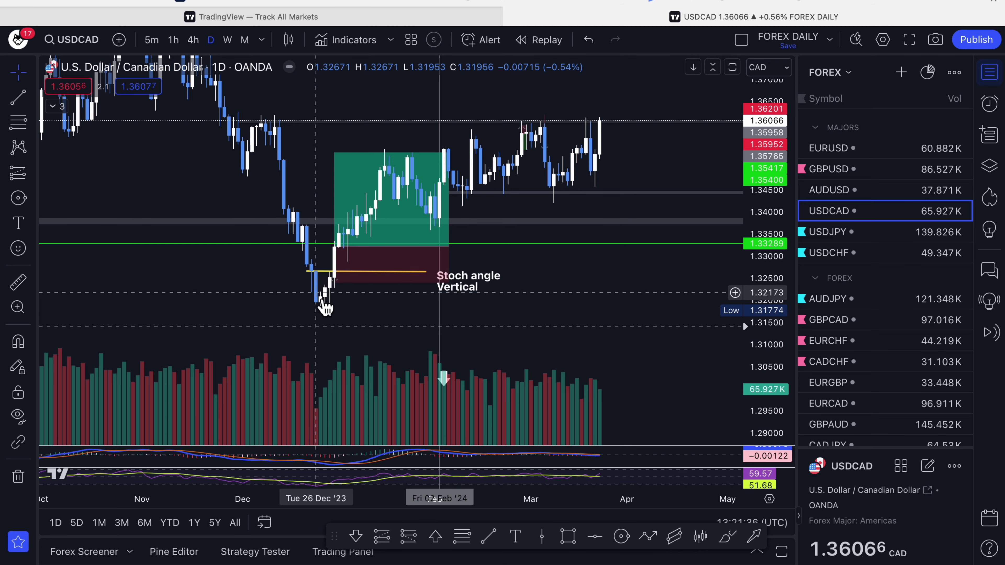
left_click(343, 282)
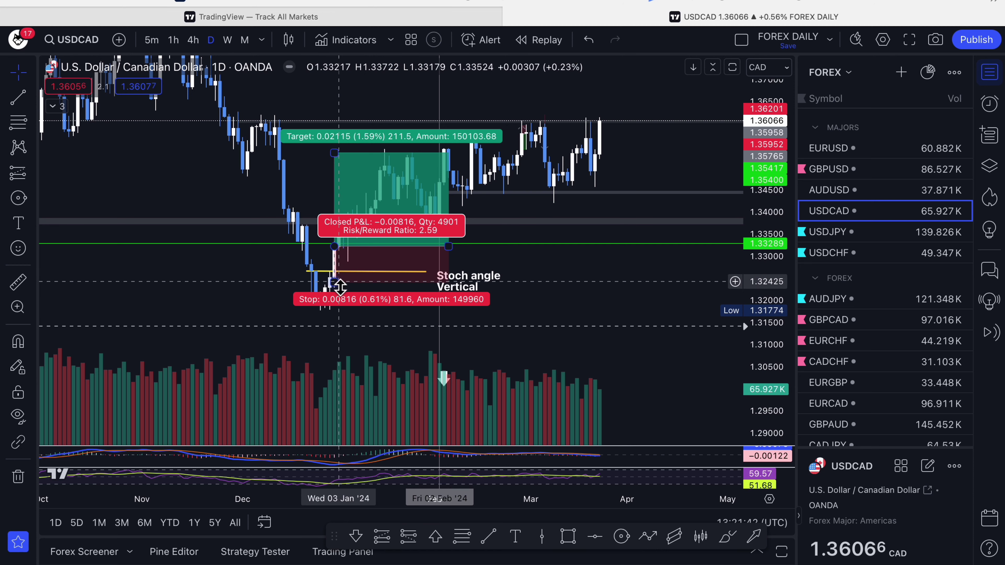
mouse_move(334, 283)
left_mouse_down()
mouse_move(339, 295)
mouse_move(343, 283)
left_mouse_up()
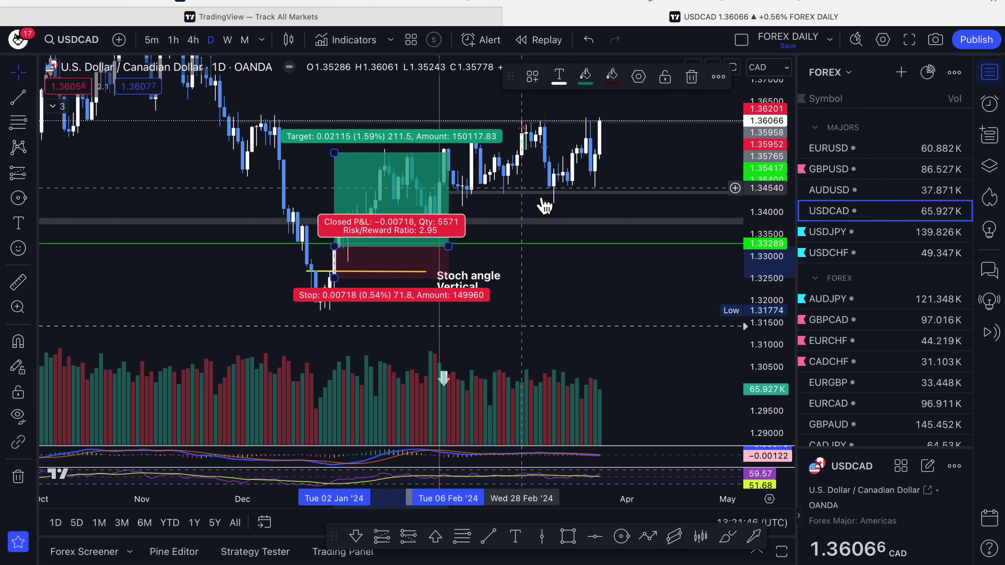
left_click_drag(670, 193, 683, 242)
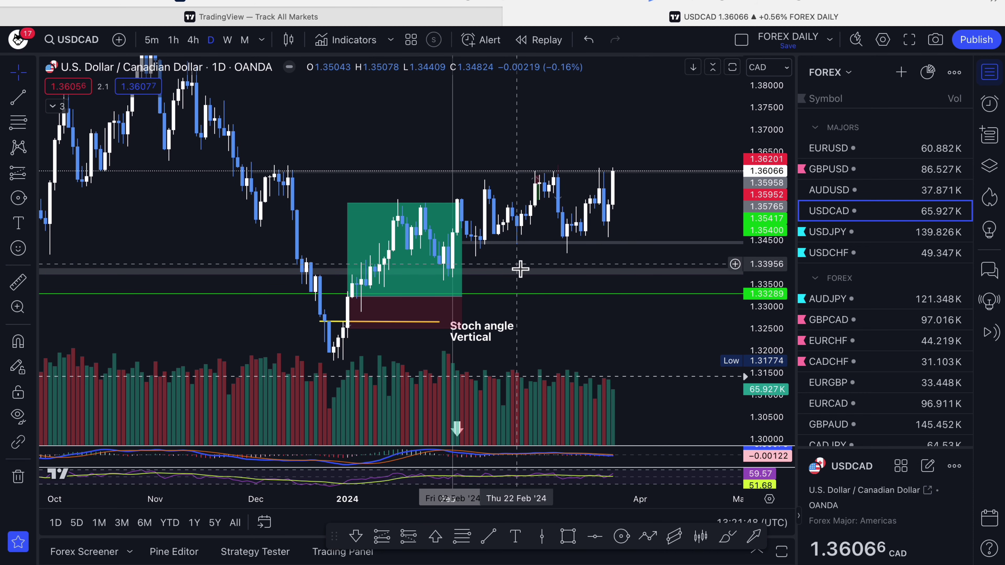
left_click(388, 224)
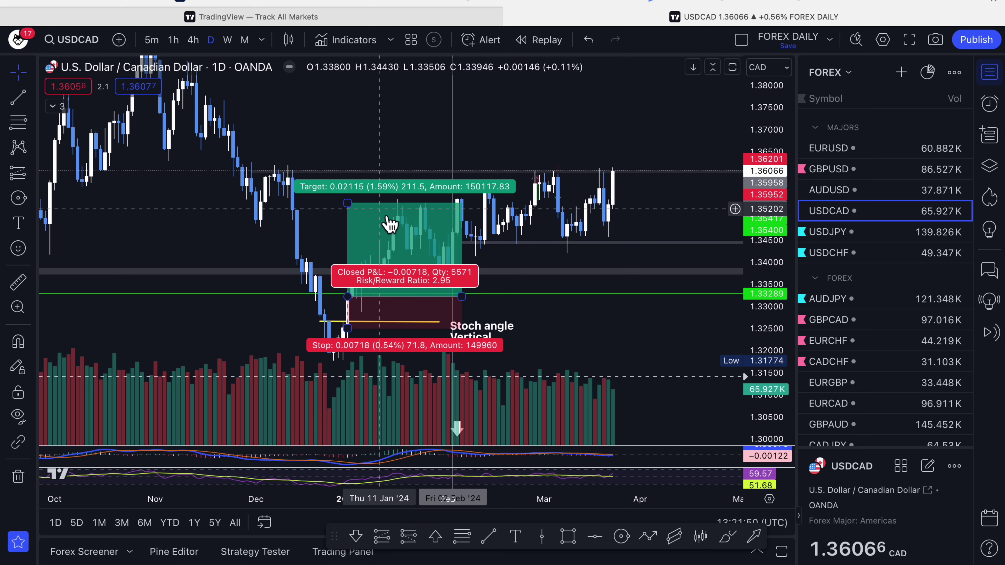
left_click(649, 227)
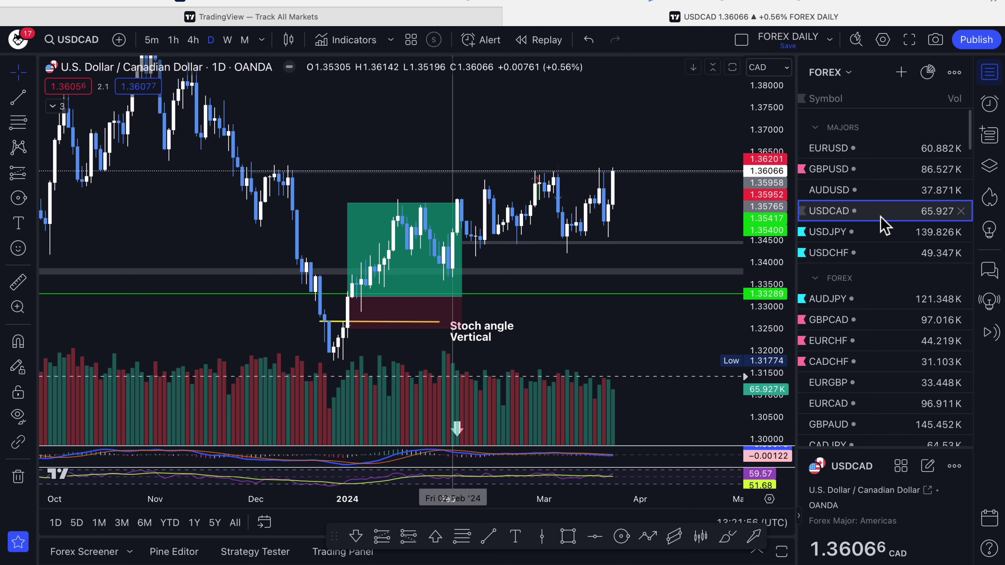
- Switch the chart to USDJPY and bring the March long position, the green trend line and both grey zones into view
left_click(847, 235)
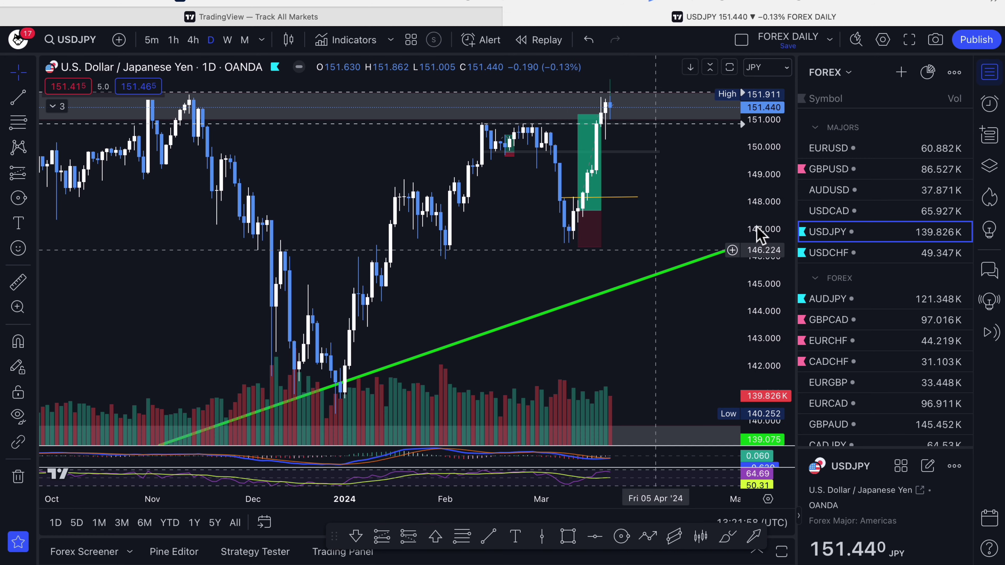
left_click_drag(715, 204, 564, 284)
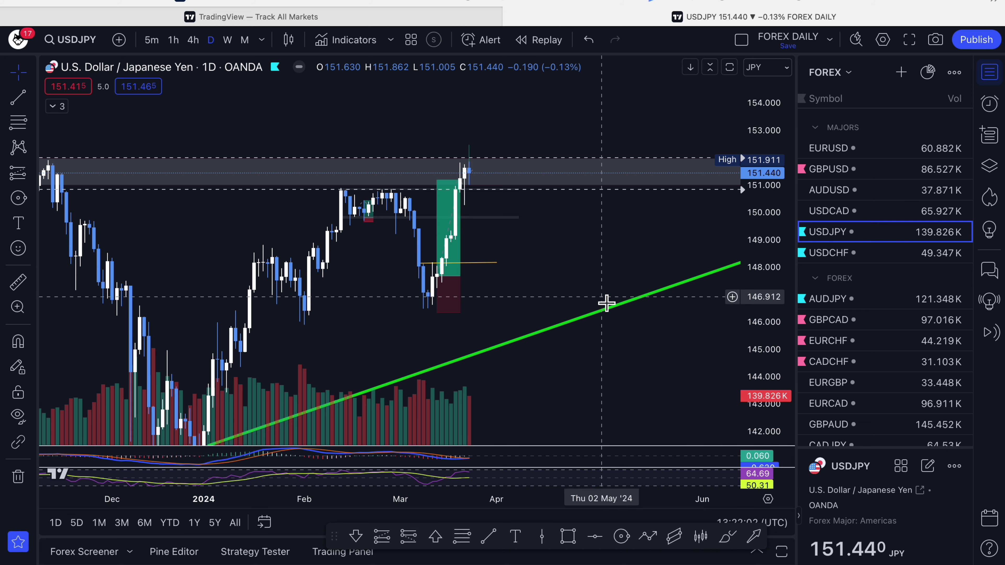
left_click_drag(766, 192, 650, 425)
scroll(626, 333, "down", 6)
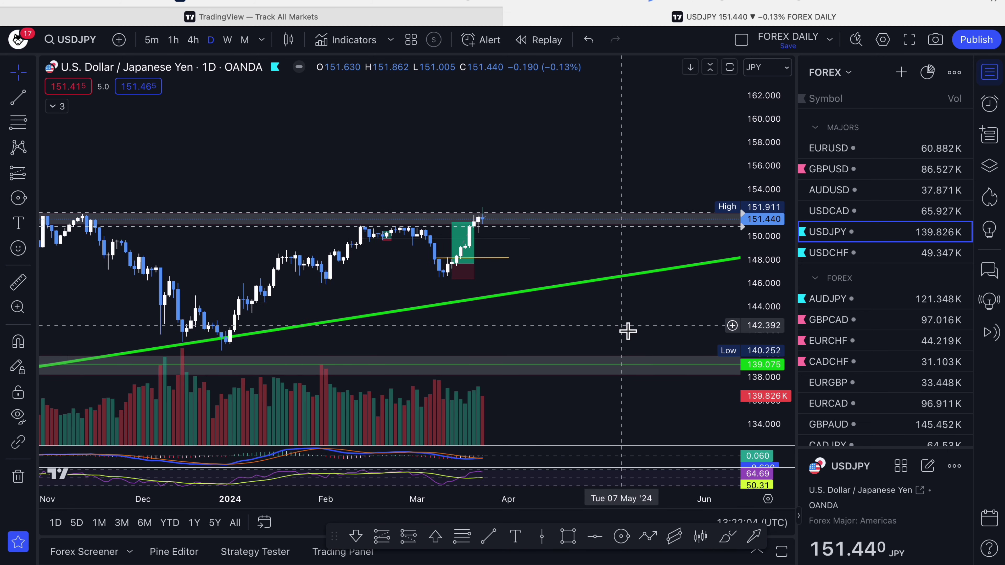
- Examine the USDJPY green trend line from its January 2023 start, the grey zone around 139.075 and the resistance zone near 151.9
left_click_drag(653, 337, 505, 195)
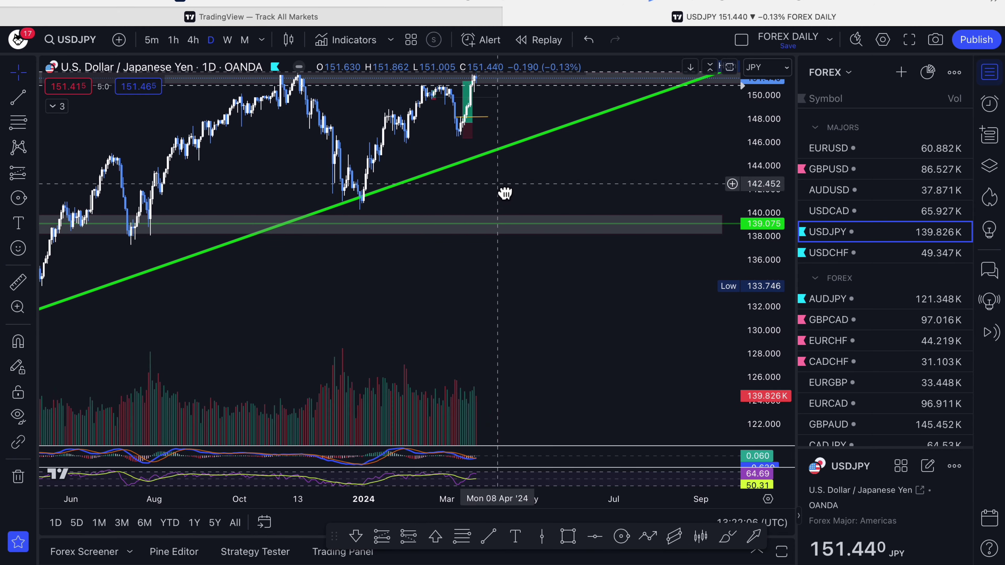
scroll(541, 331, "down", 2)
scroll(541, 331, "down", 5)
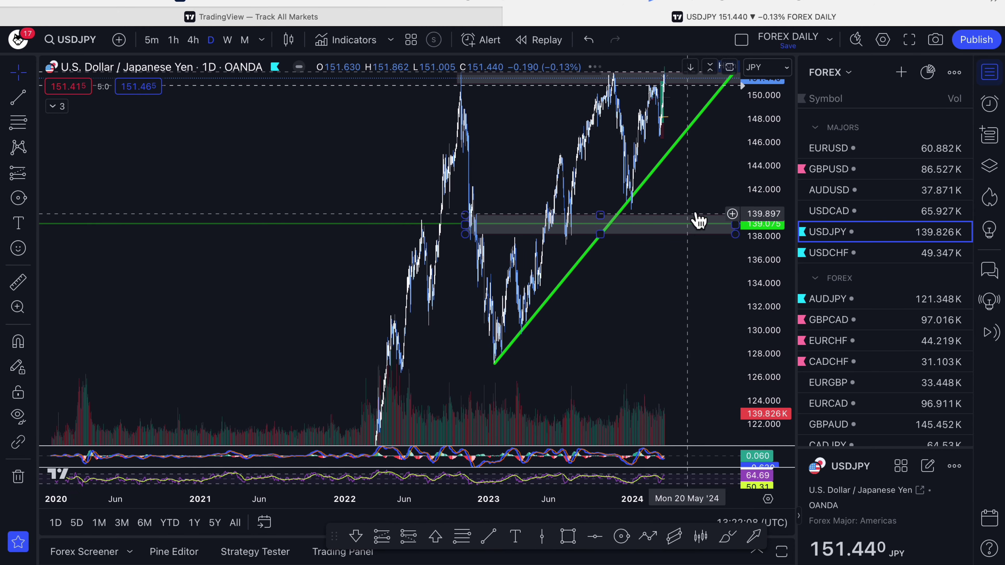
left_click_drag(758, 127, 747, 412)
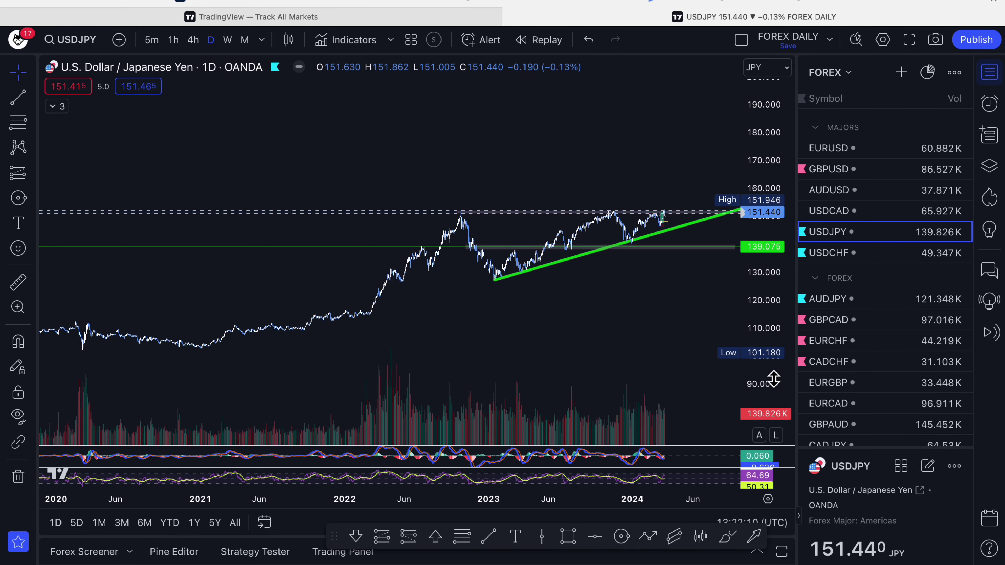
left_click_drag(774, 379, 770, 341)
left_click_drag(624, 330, 208, 381)
scroll(386, 359, "up", 4)
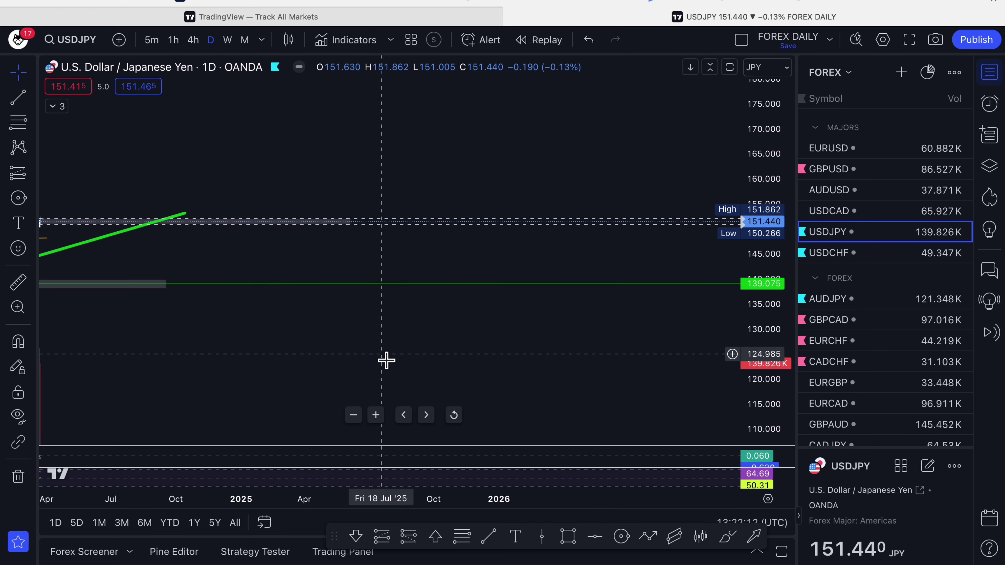
left_click_drag(386, 359, 718, 361)
scroll(715, 365, "up", 2)
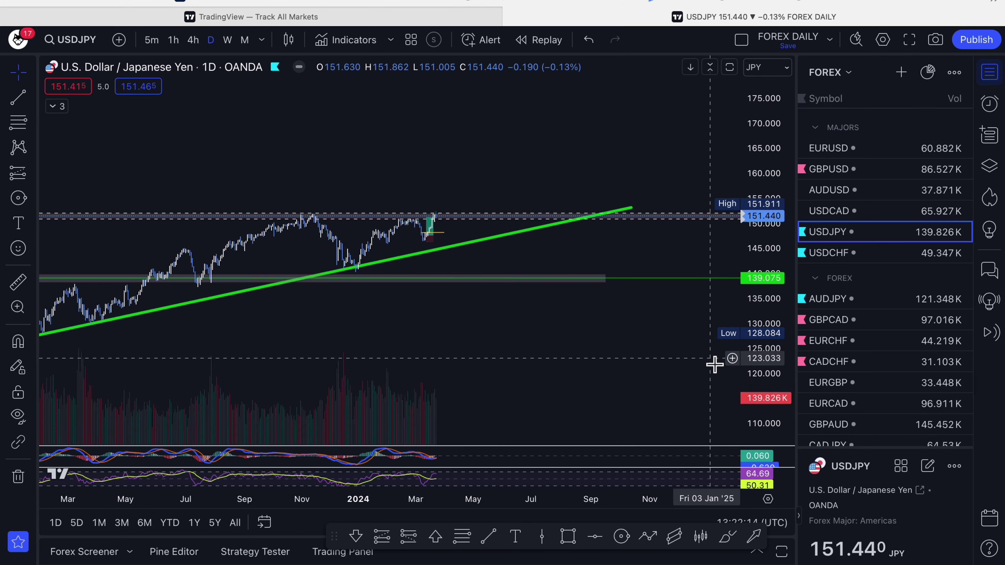
scroll(714, 365, "up", 2)
left_click_drag(458, 348, 713, 336)
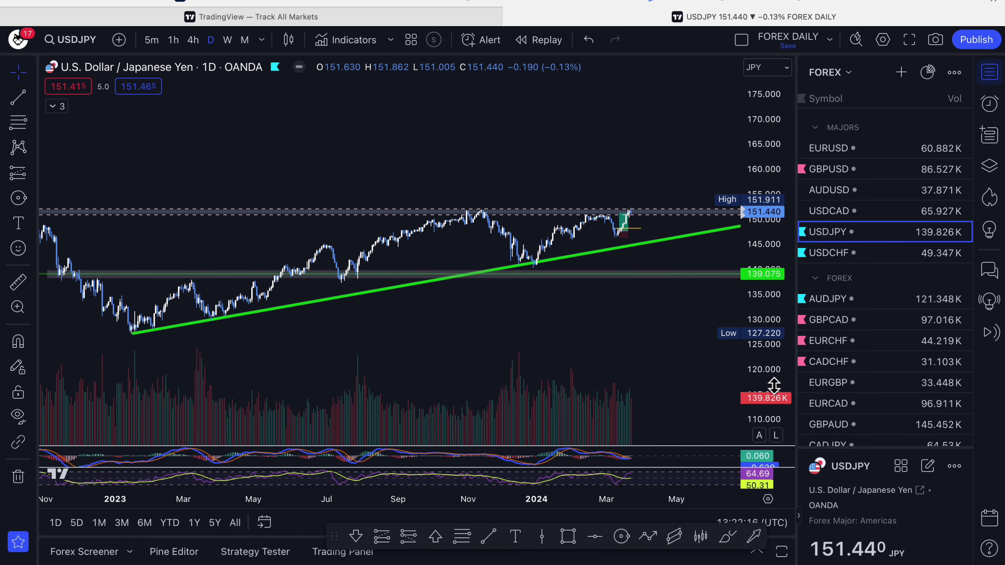
left_click_drag(774, 385, 639, 247)
left_click_drag(601, 381, 617, 336)
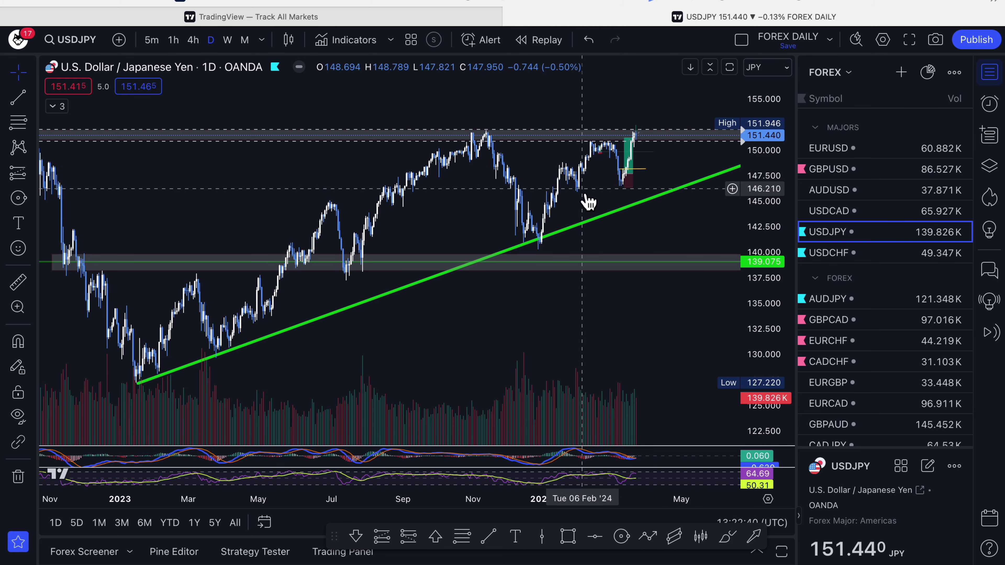
- Mark the early February 2024 low near 146.5 with a circle and delete the circle
left_click_drag(644, 222, 552, 295)
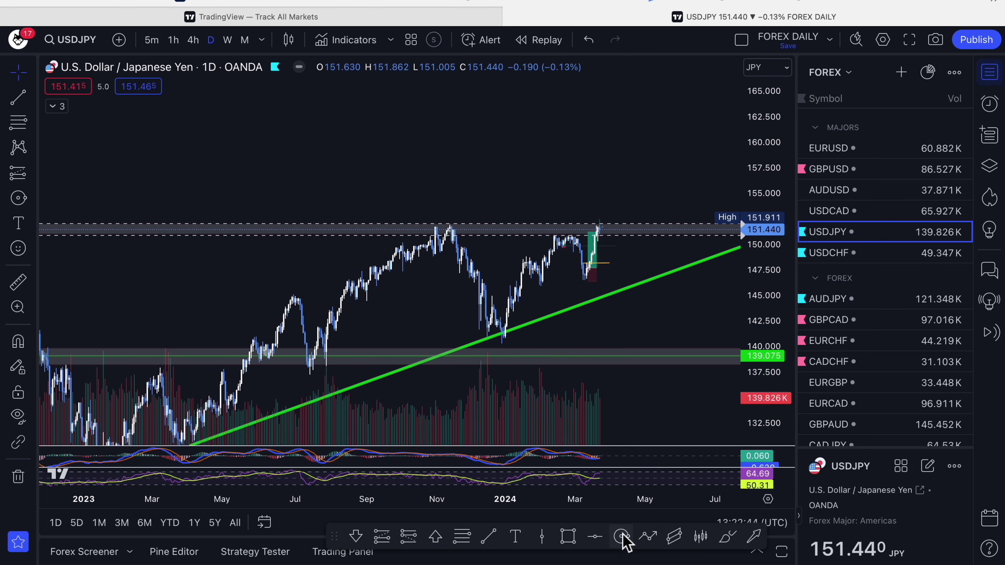
left_click_drag(552, 295, 556, 297)
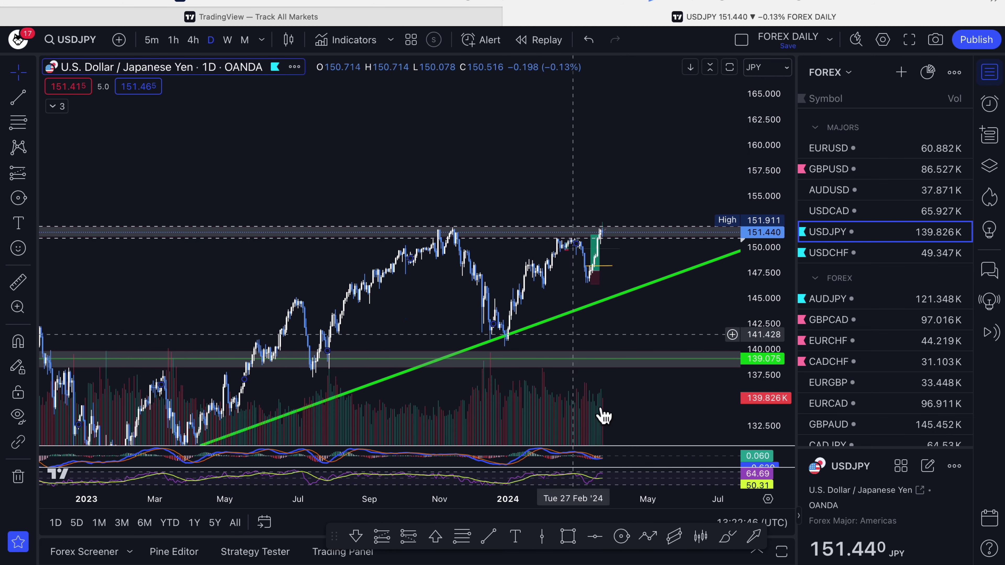
left_click(622, 536)
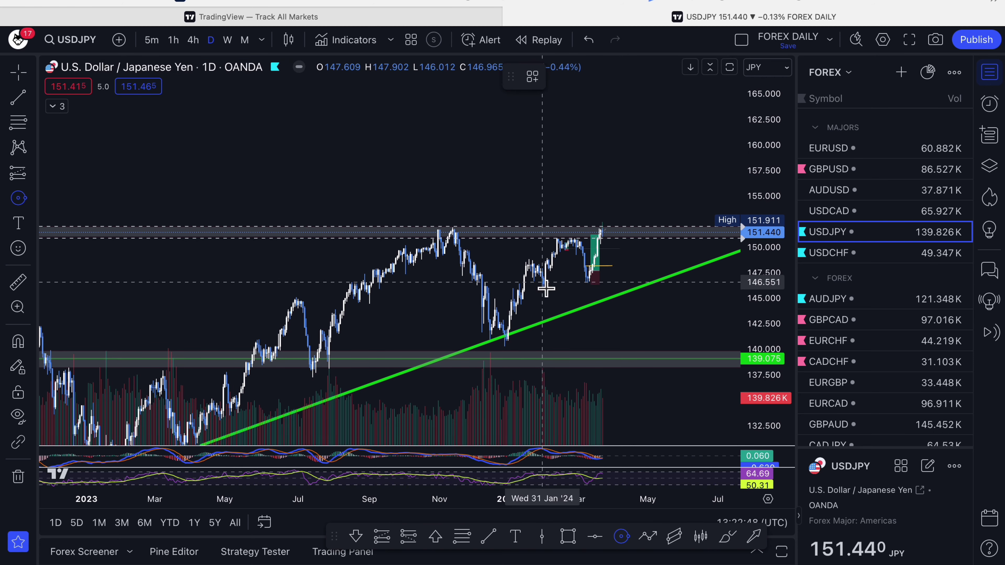
left_click(543, 282)
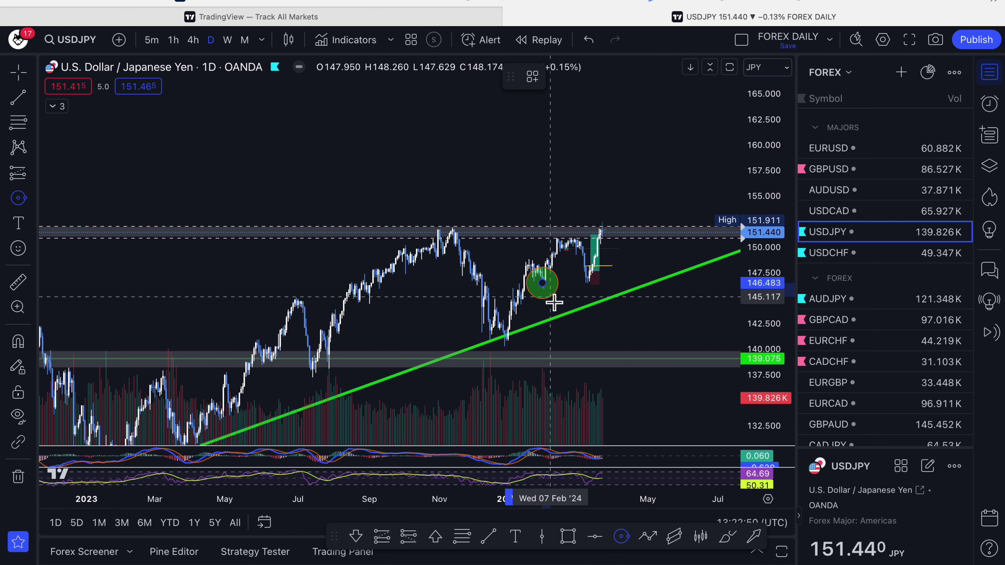
left_click(550, 296)
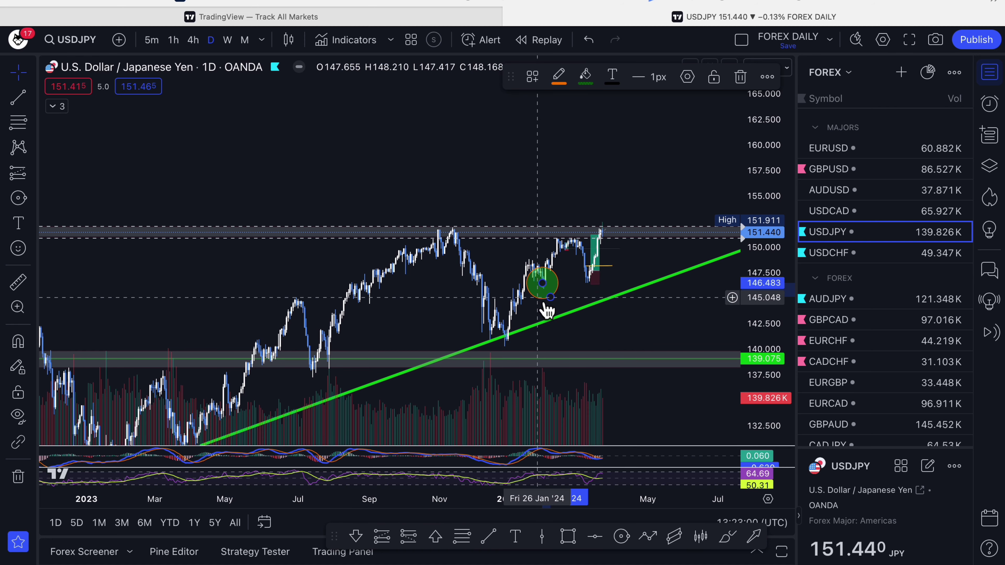
key("Delete")
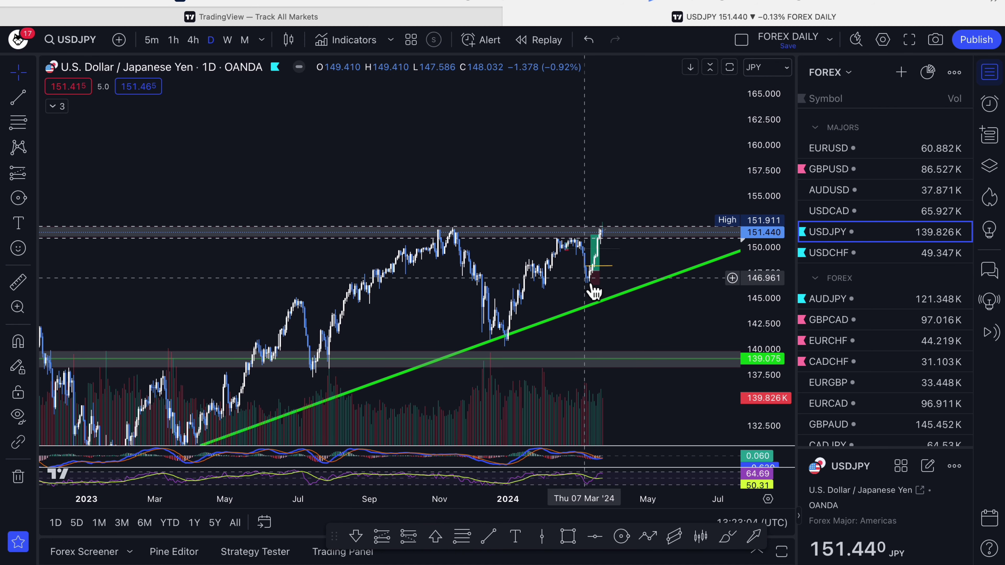
- Try a horizontal trend line at 146.201 from the 2 February 2024 low to late April, and remove it
left_click_drag(642, 162, 386, 334)
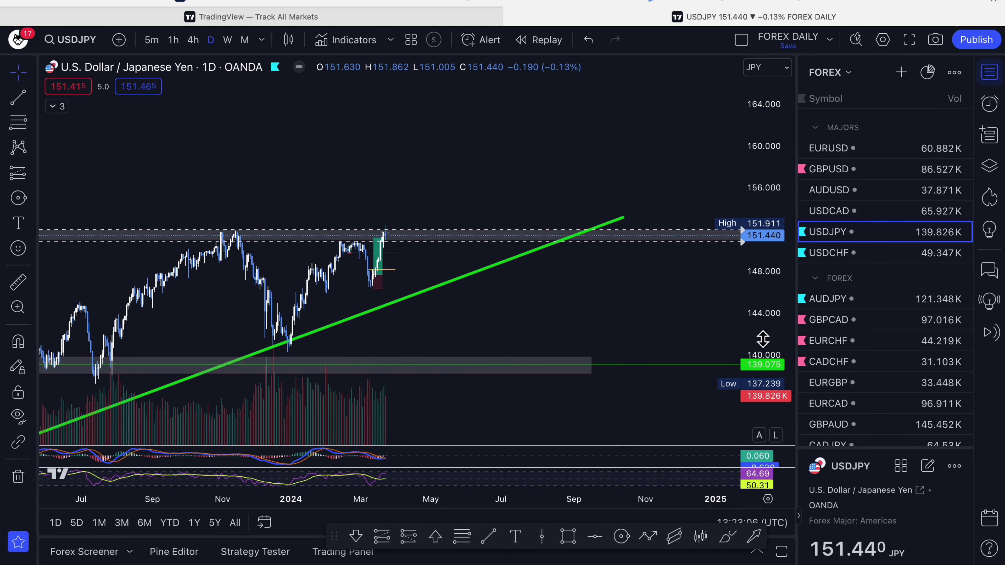
scroll(599, 353, "right", 5)
scroll(390, 350, "up", 3)
scroll(374, 273, "left", 5)
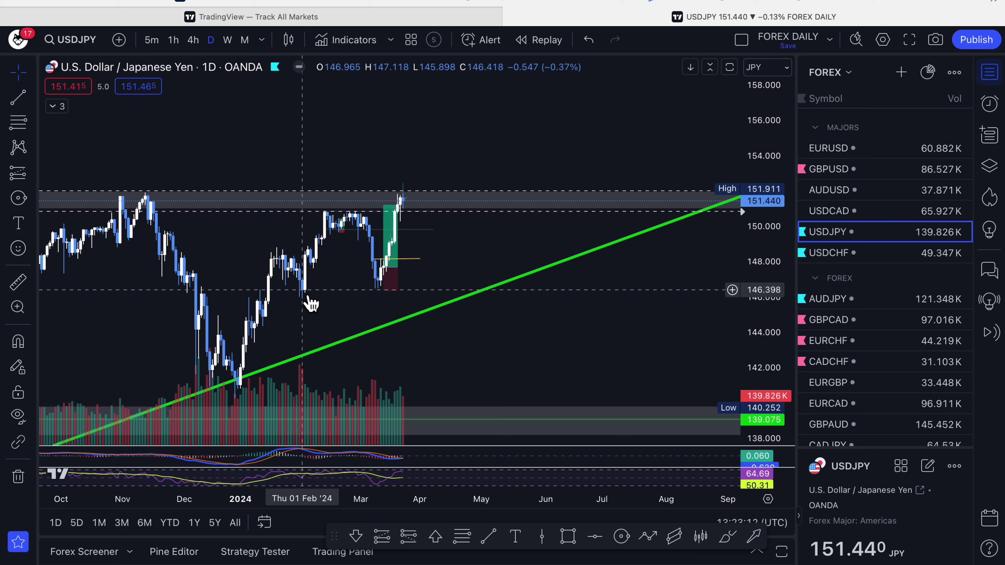
left_click(490, 537)
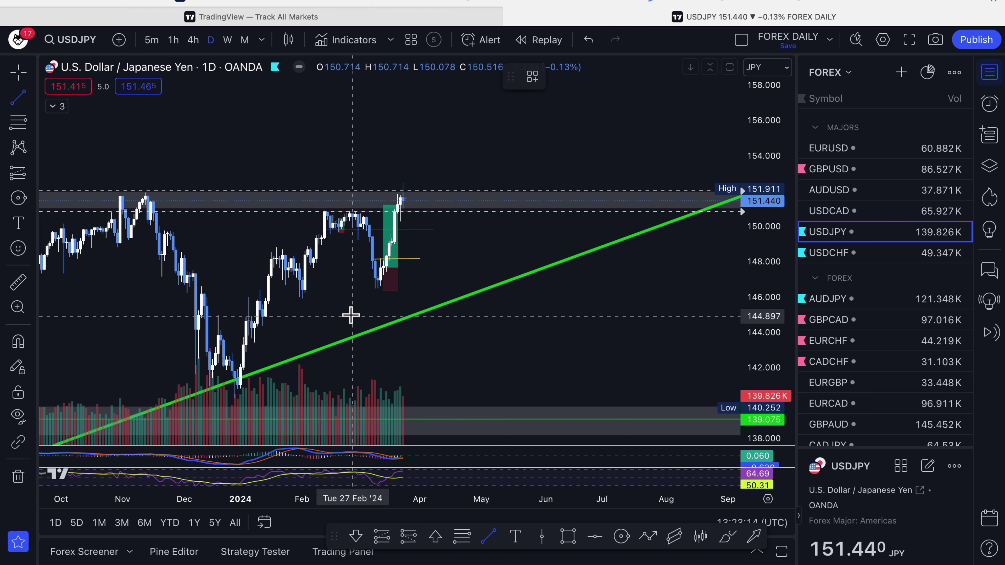
left_click(305, 293)
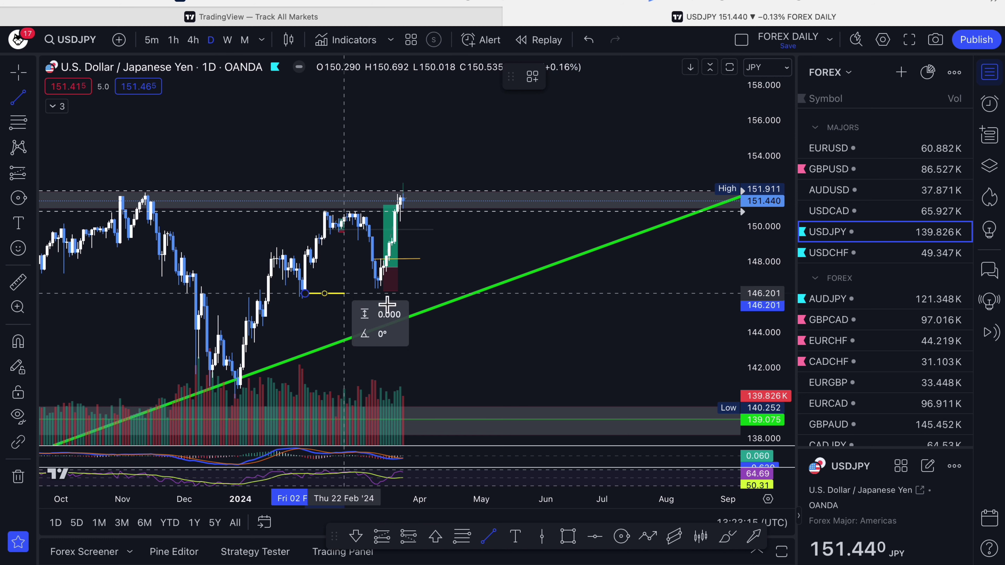
left_click(484, 305)
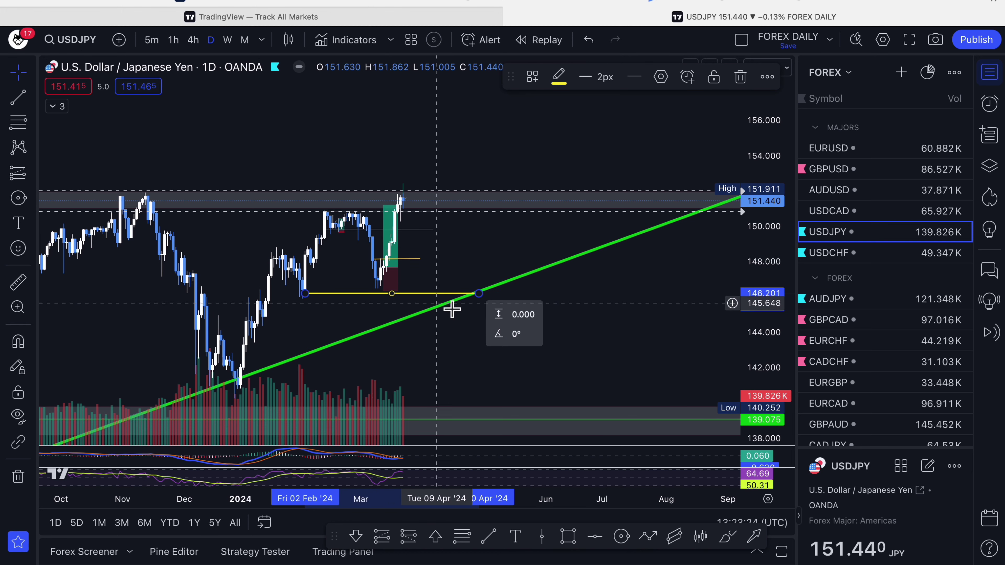
key("Escape")
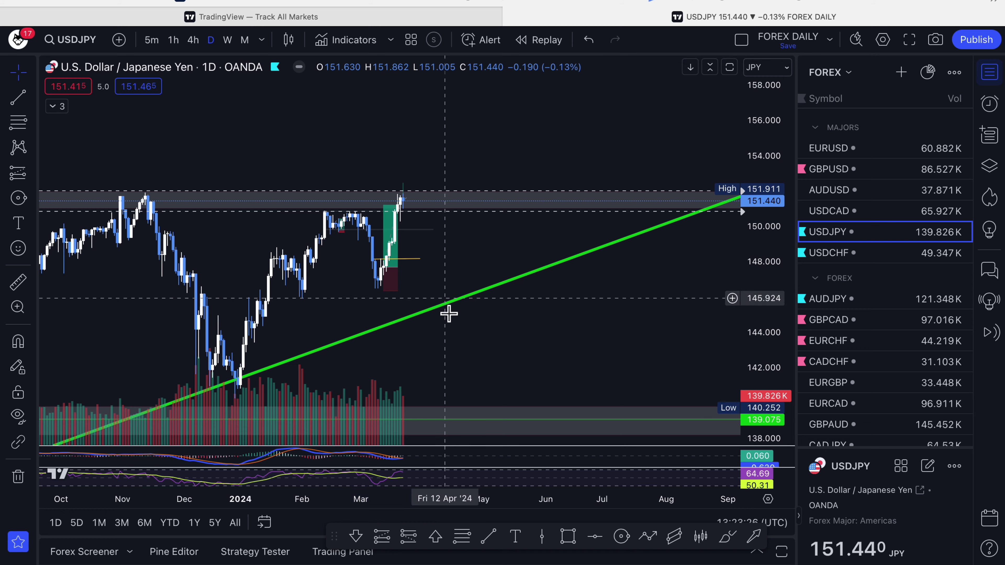
- Examine the March long position with its yellow line, and the green trend line back to its January 2023 start
left_click_drag(460, 332, 740, 355)
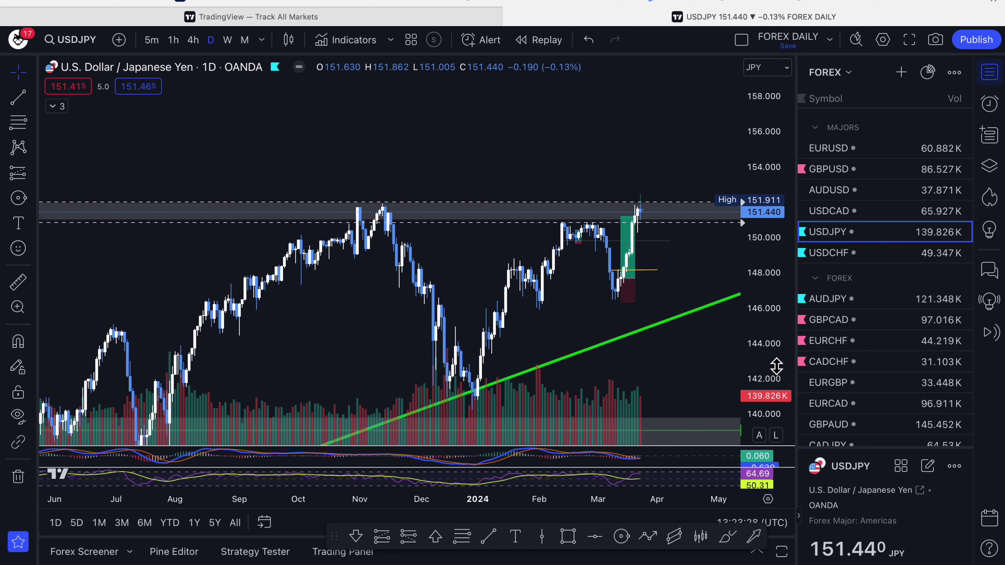
scroll(723, 310, "up", 5)
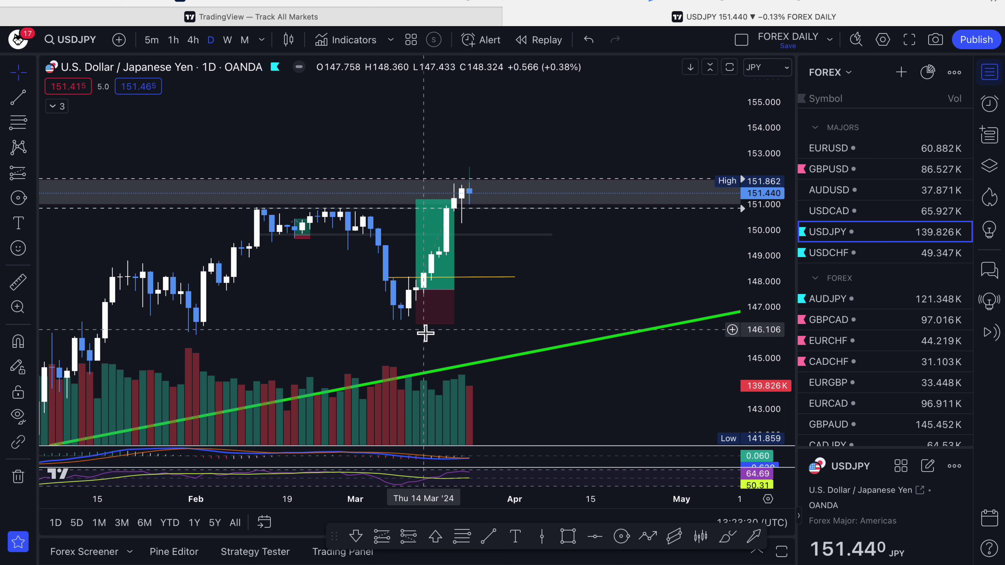
left_click(392, 279)
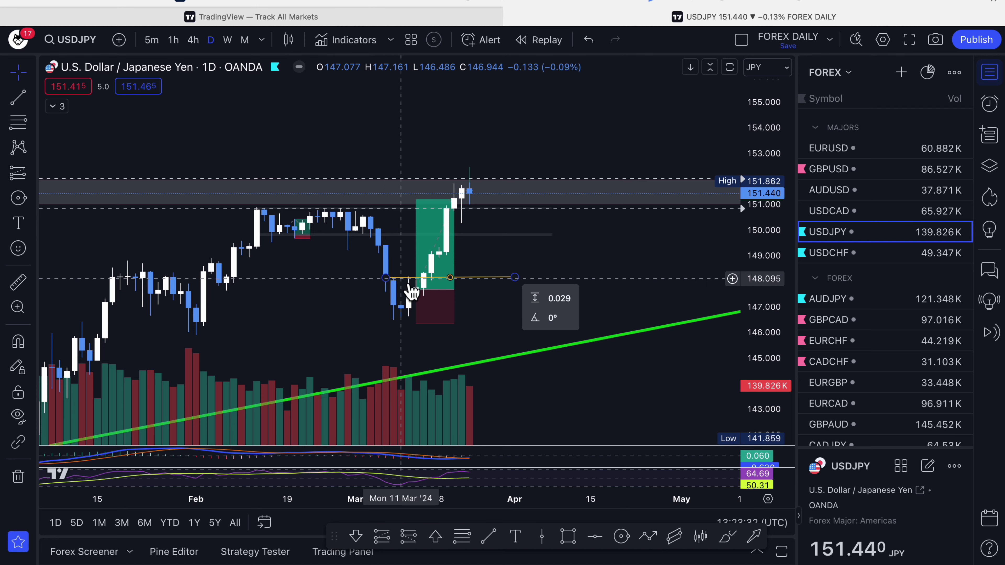
left_click(579, 287)
scroll(616, 363, "down", 5)
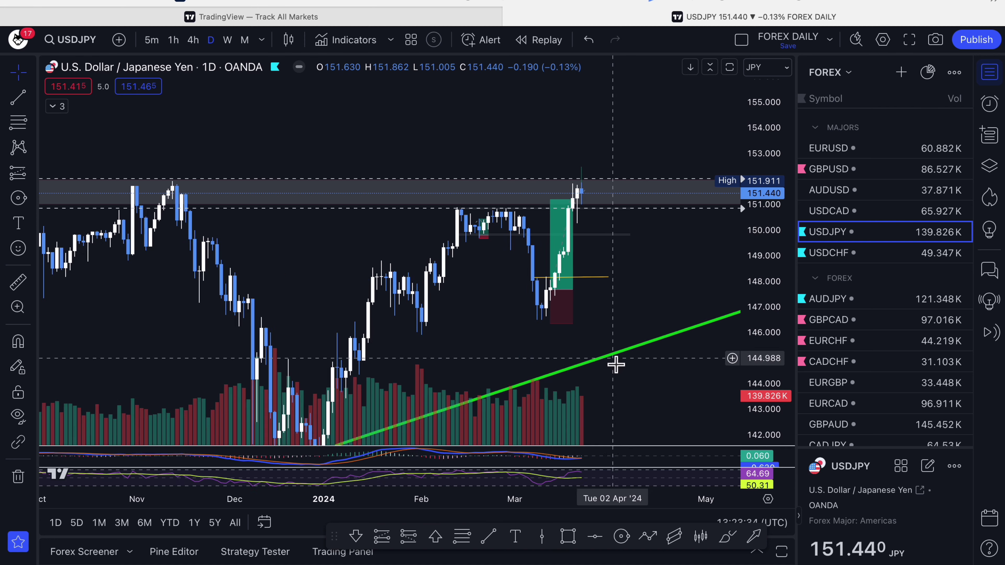
left_click_drag(781, 112, 781, 206)
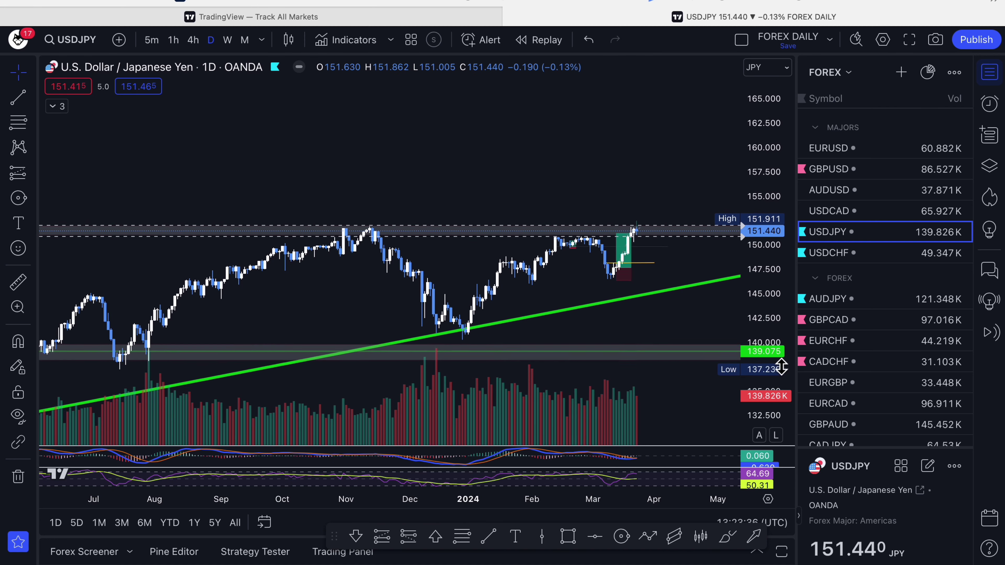
scroll(673, 343, "down", 5)
left_click_drag(441, 262, 451, 141)
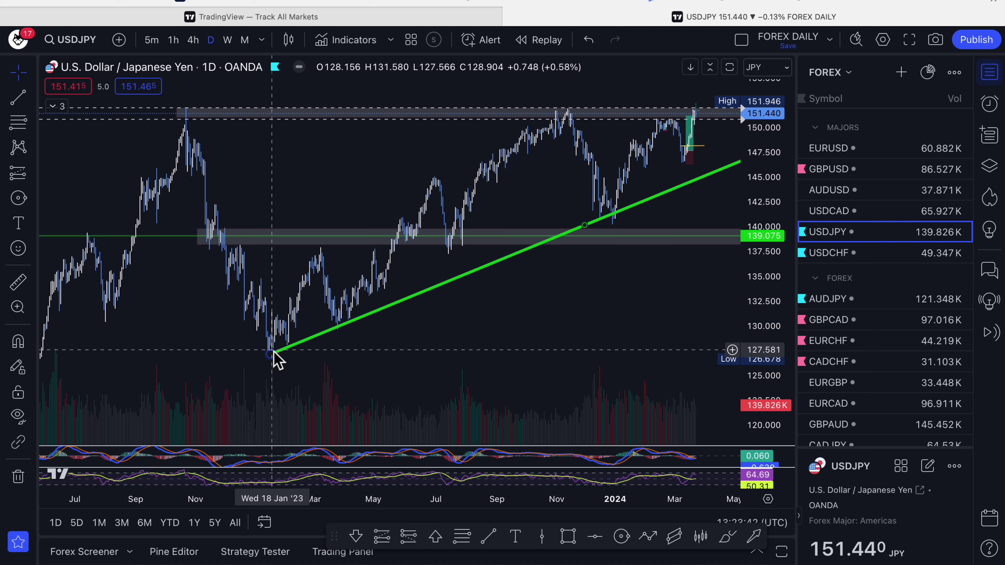
left_click_drag(527, 352, 423, 399)
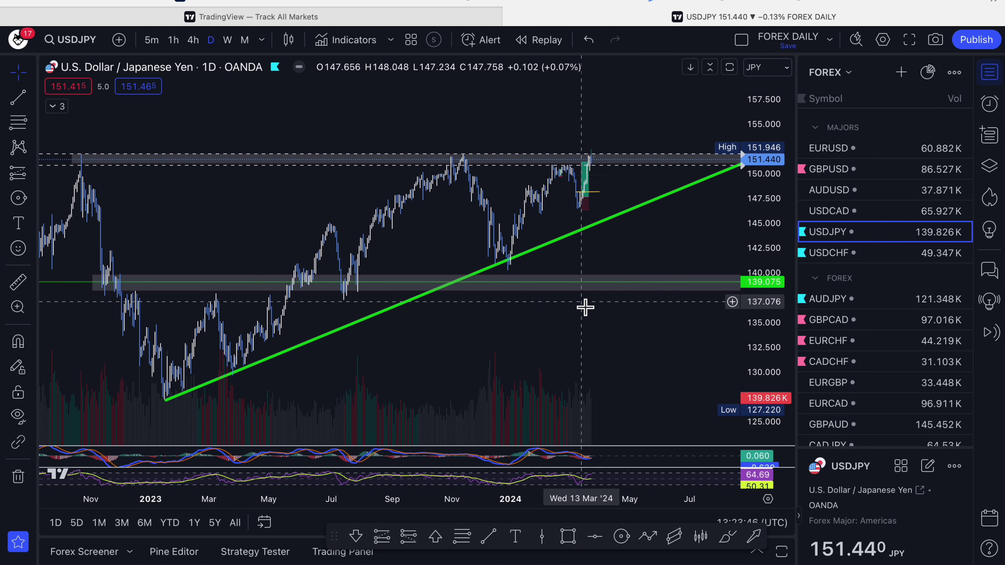
left_click_drag(583, 305, 449, 372)
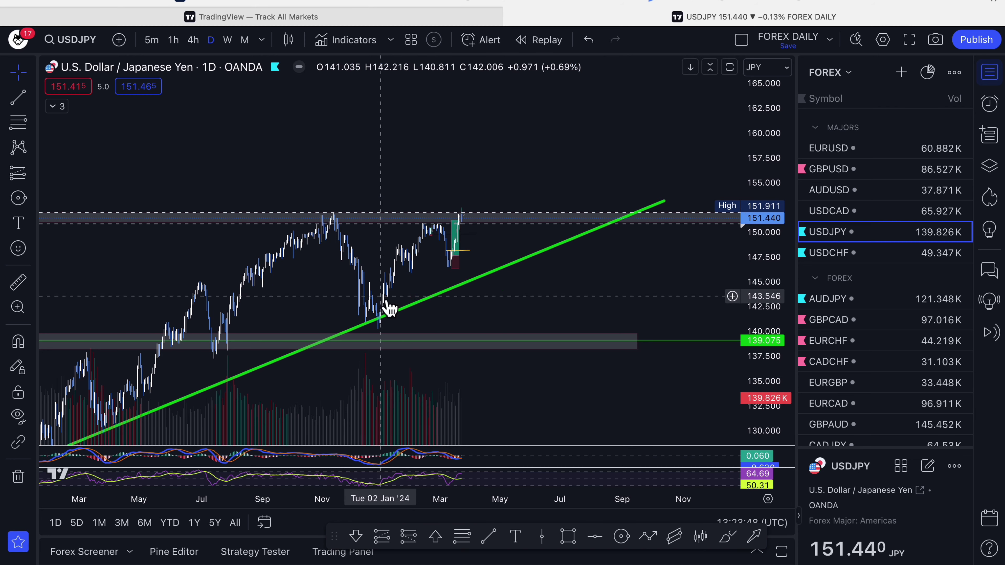
- Examine the green trend line's touch around 2 January 2024, the preceding drop from November 2023 and the grey zone at 139.075
left_click(386, 328)
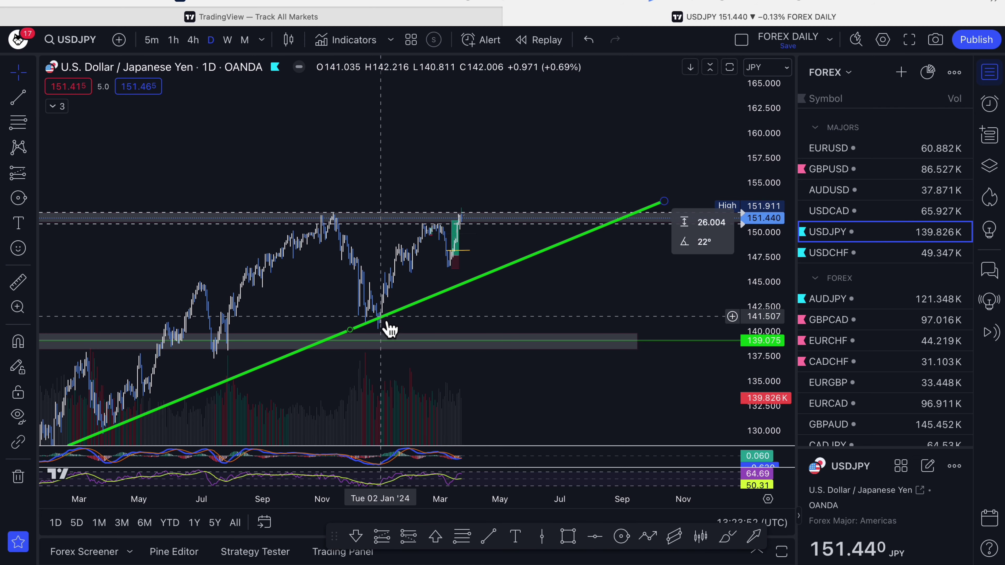
left_click(386, 304)
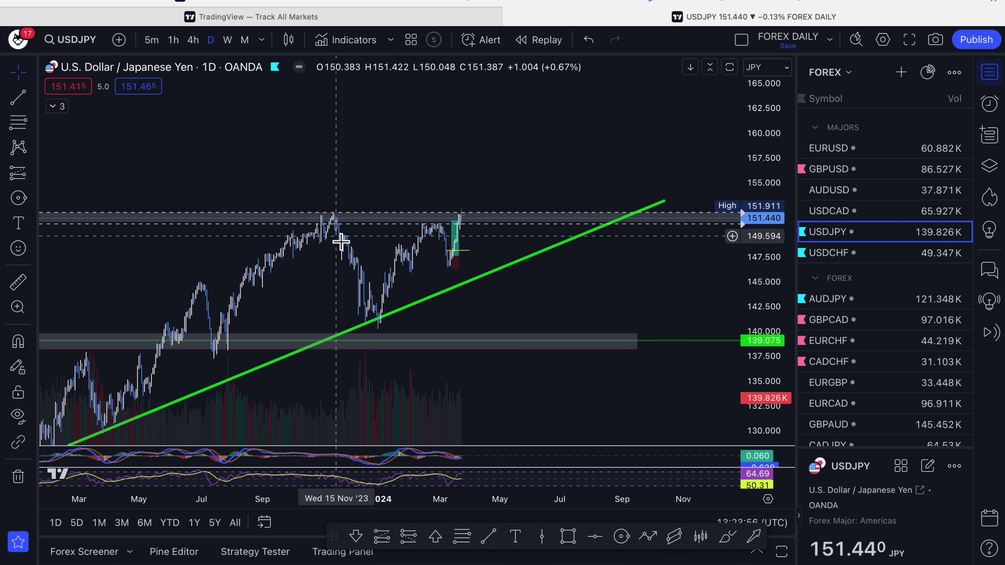
left_click(382, 328)
left_click(359, 265)
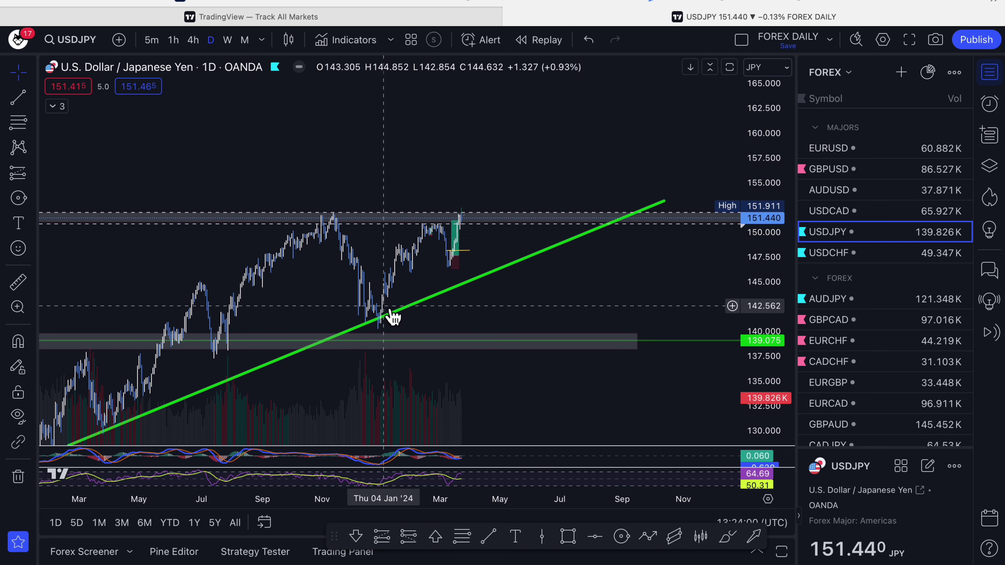
left_click(468, 251)
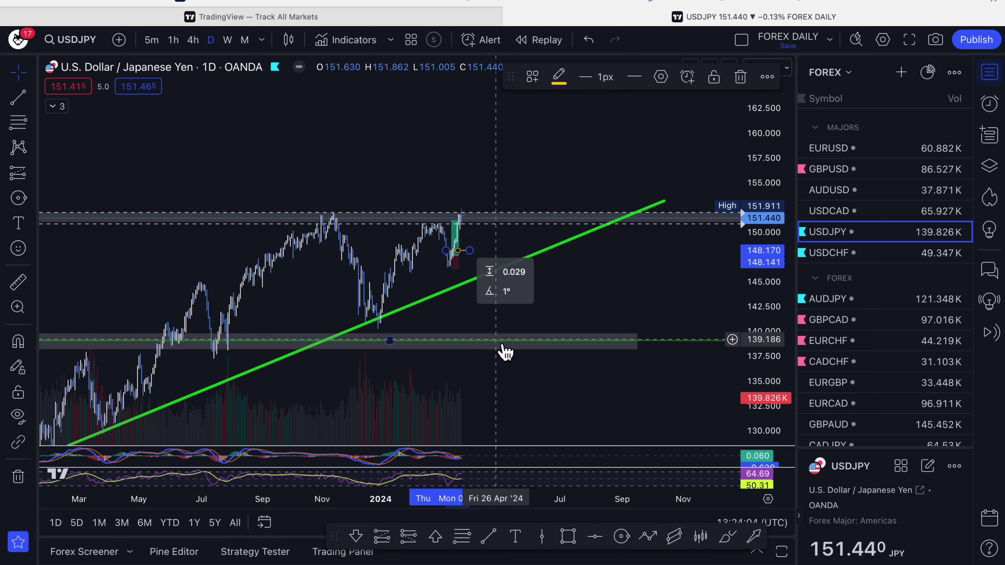
left_click(577, 315)
scroll(677, 274, "down", 5)
scroll(666, 288, "up", 8)
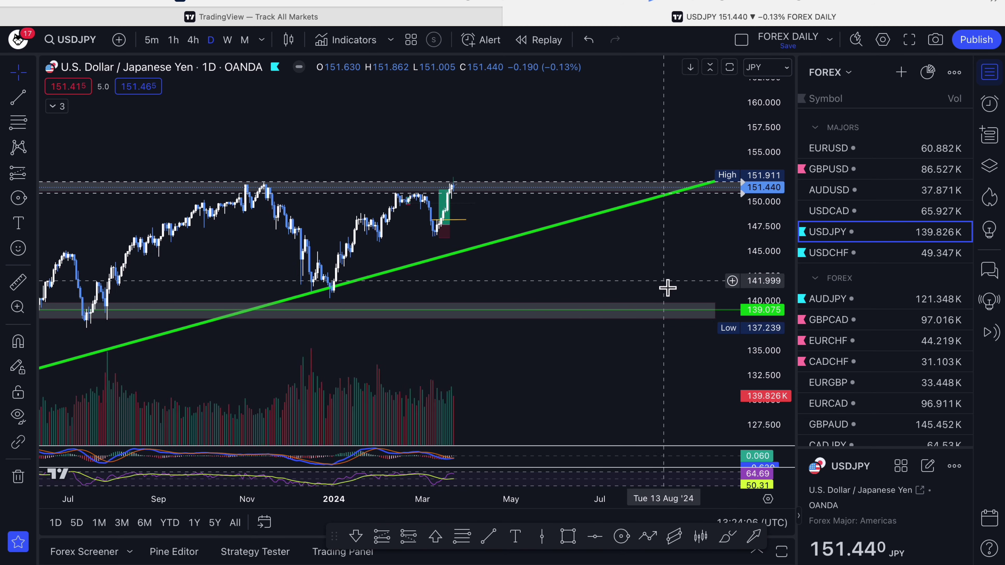
scroll(495, 348, "down", 4)
scroll(713, 322, "up", 4)
scroll(752, 315, "left", 2)
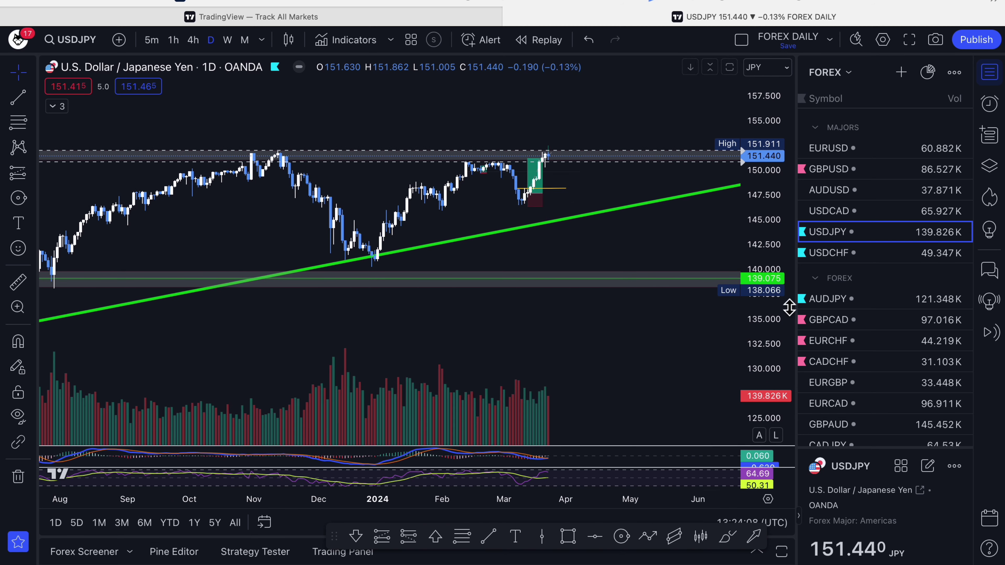
left_click_drag(751, 354, 763, 224)
scroll(696, 326, "left", 3)
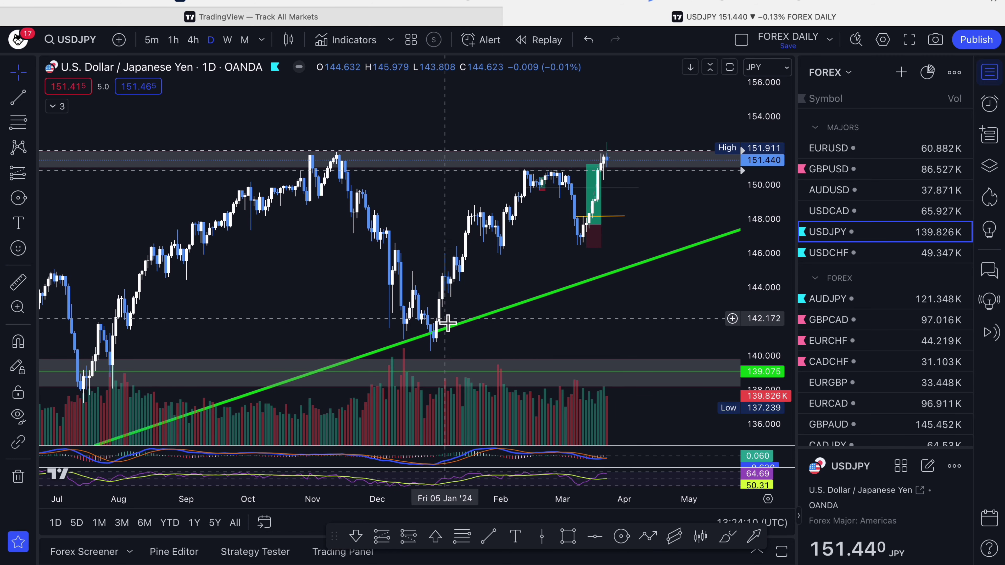
scroll(476, 348, "left", 2)
scroll(478, 353, "down", 3)
scroll(436, 341, "up", 4)
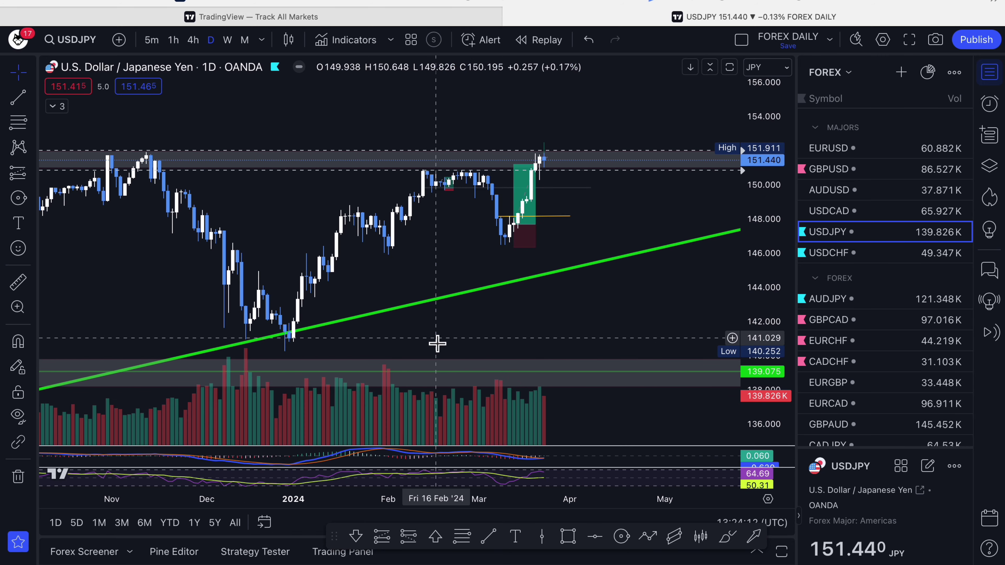
left_click_drag(435, 341, 518, 305)
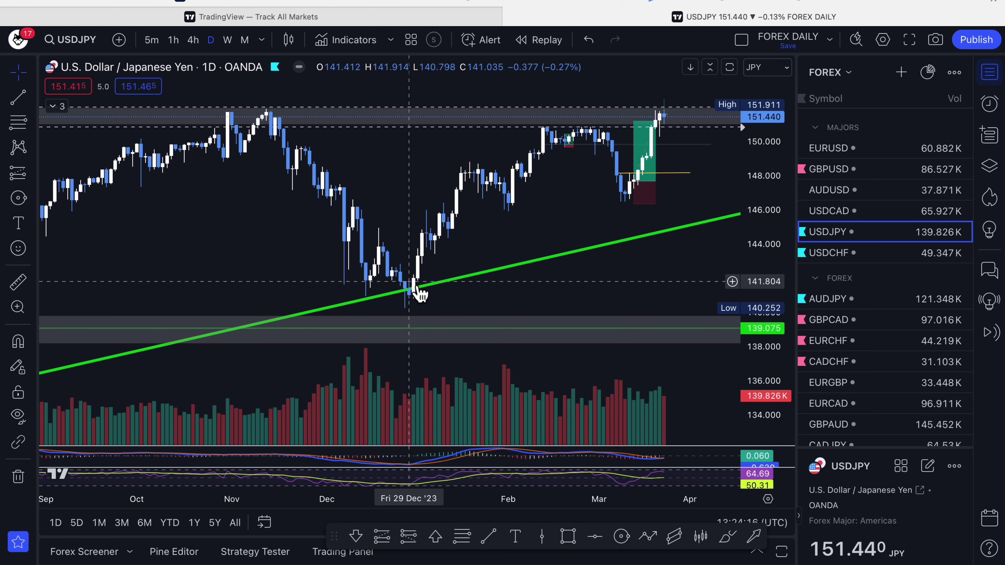
- Place a long position at about 142.2 on 3 January 2024 with a 134.6-pip stop and 877.4-pip target, extended to mid-February
scroll(418, 295, "up", 3)
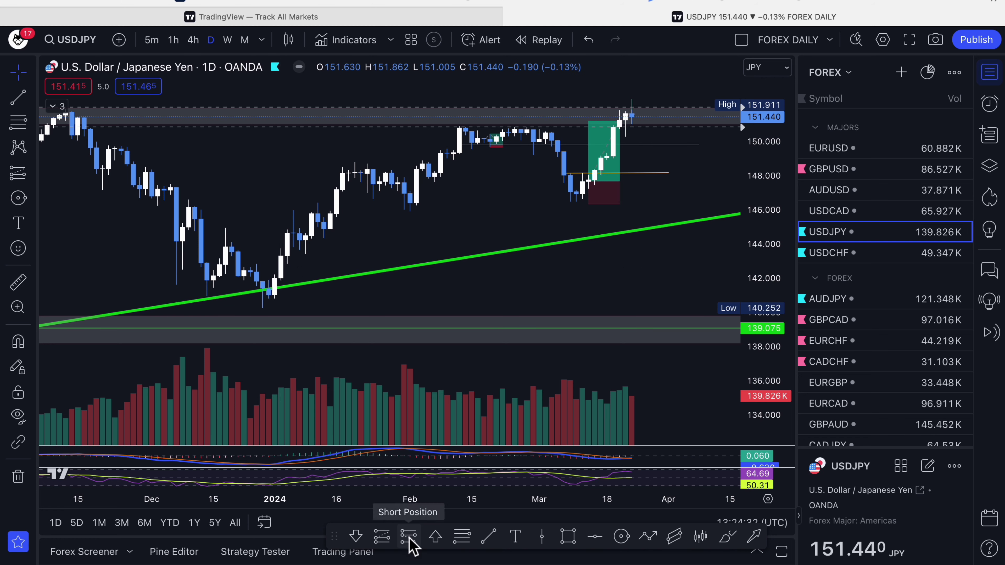
left_click(389, 537)
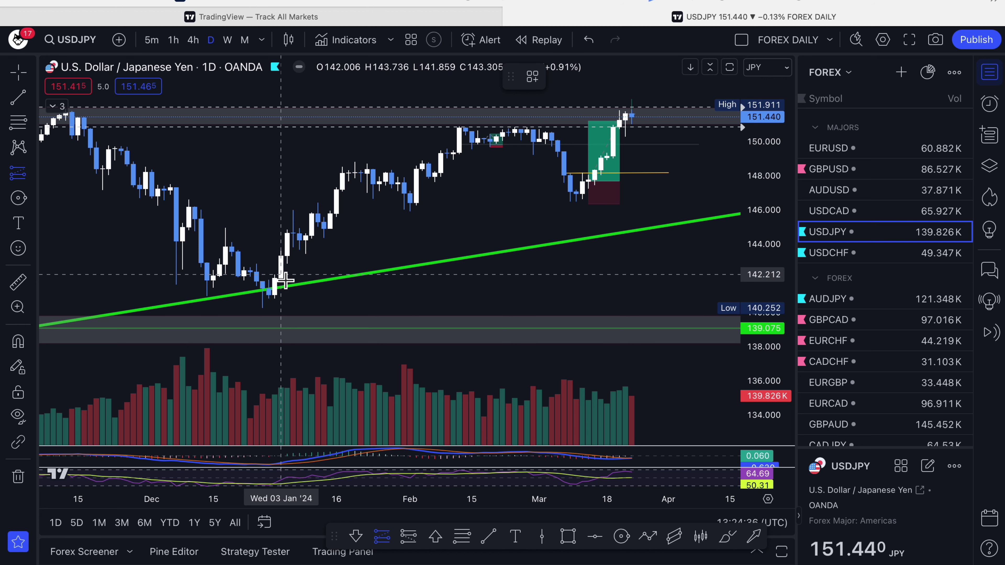
left_click(286, 280)
mouse_move(287, 313)
left_mouse_down()
mouse_move(288, 333)
mouse_move(301, 303)
left_mouse_up()
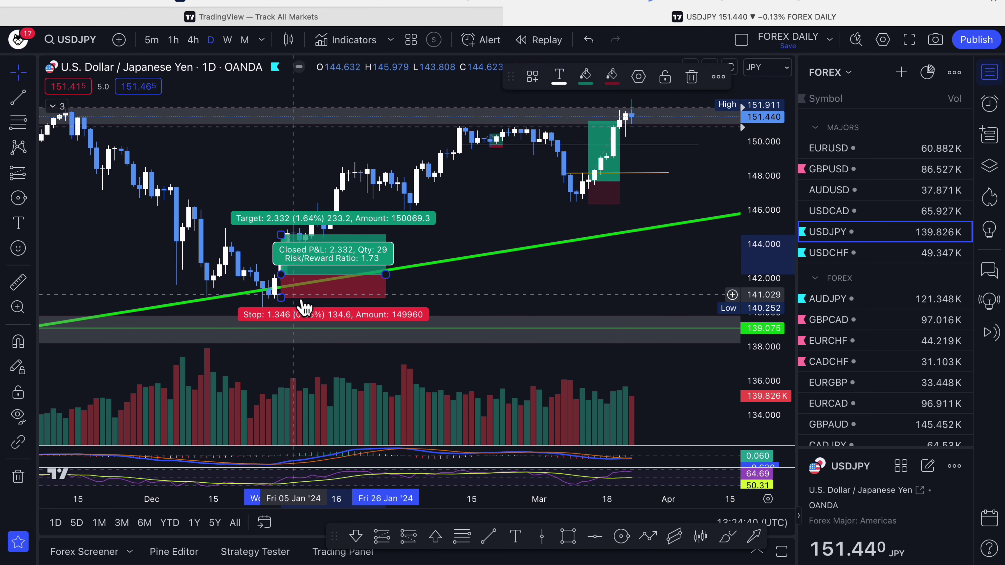
left_click_drag(288, 234, 300, 137)
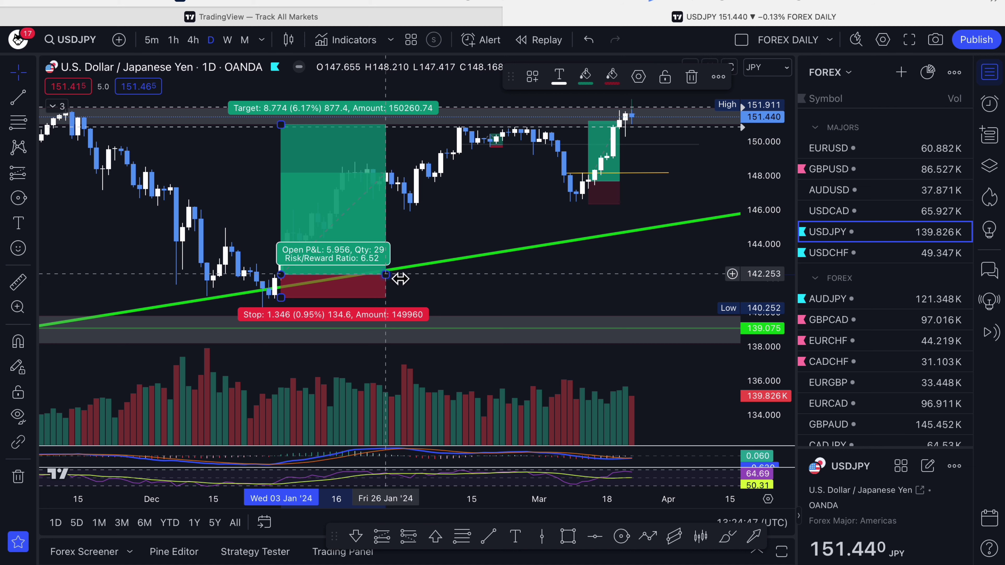
left_click_drag(401, 279, 467, 282)
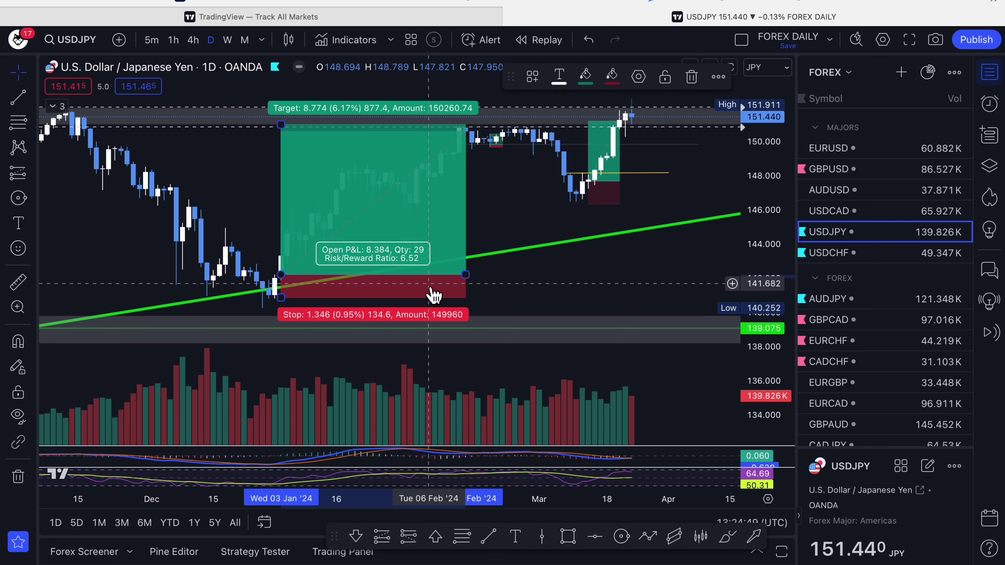
left_click(554, 293)
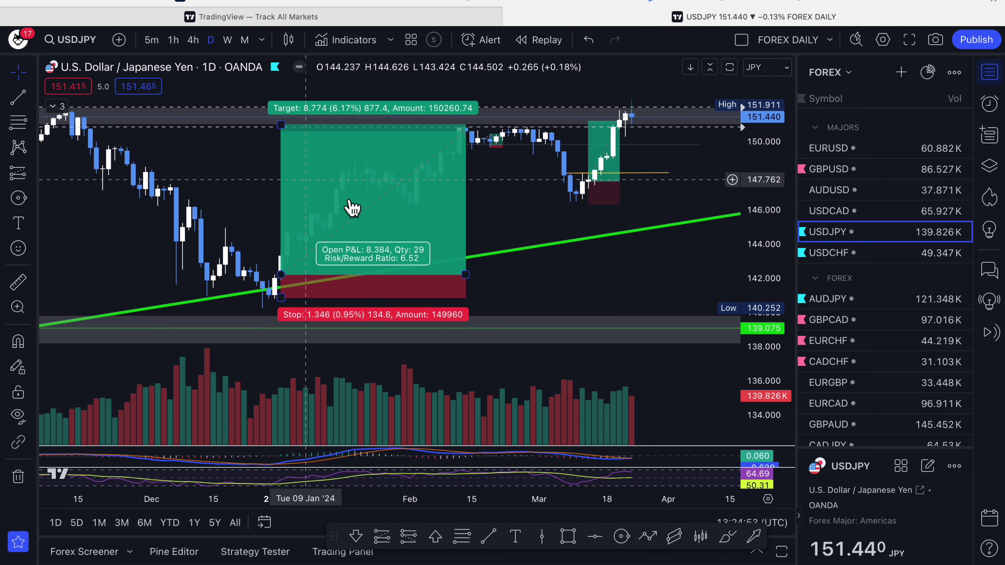
- Delete the long position placed at the early January 2024 touch of the green trend line on USDJPY
left_click(449, 216)
key("Delete")
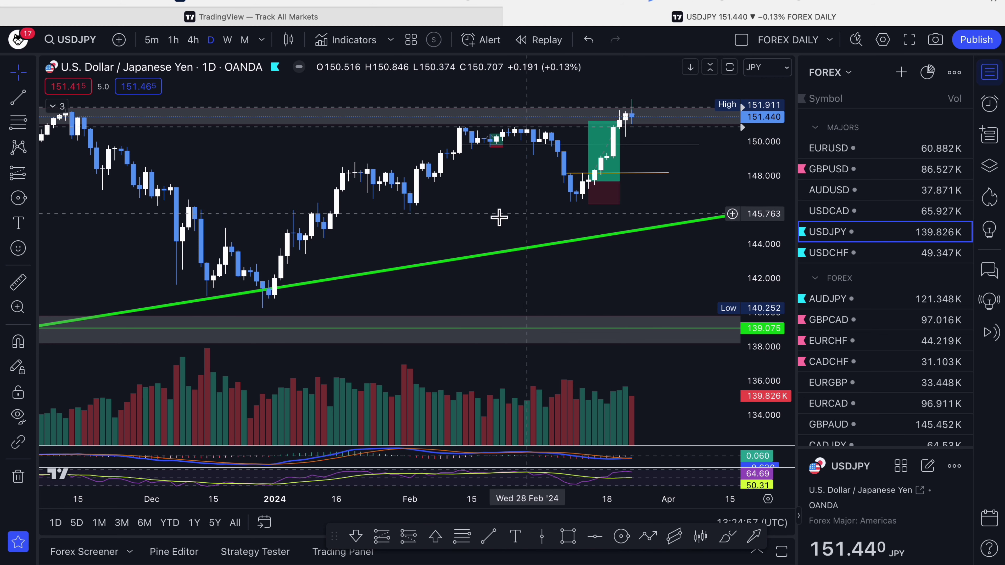
- Examine USDJPY's March long position and yellow line in relation to the upper grey zone and the rising green trend line
left_click_drag(489, 204, 457, 279)
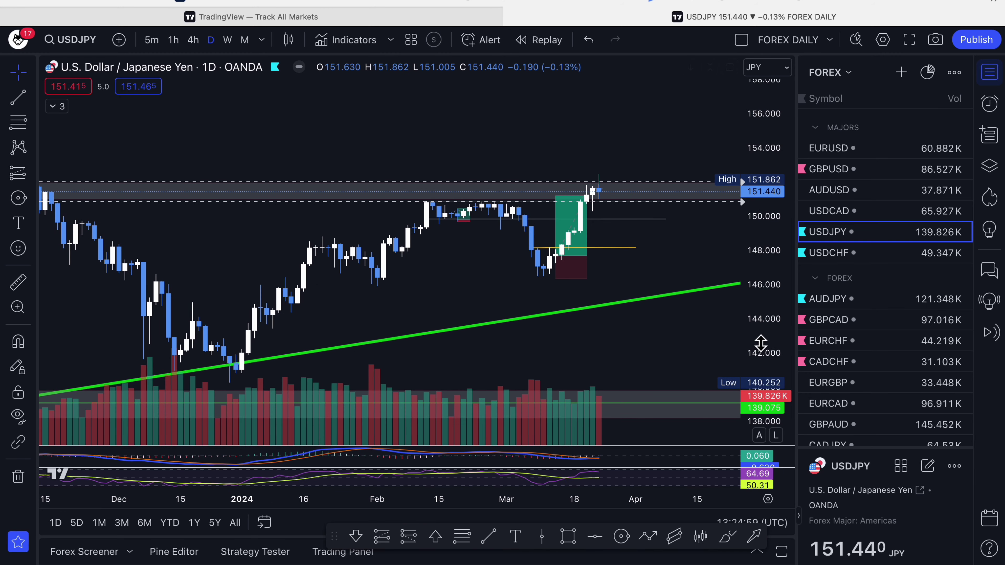
scroll(673, 280, "up", 5)
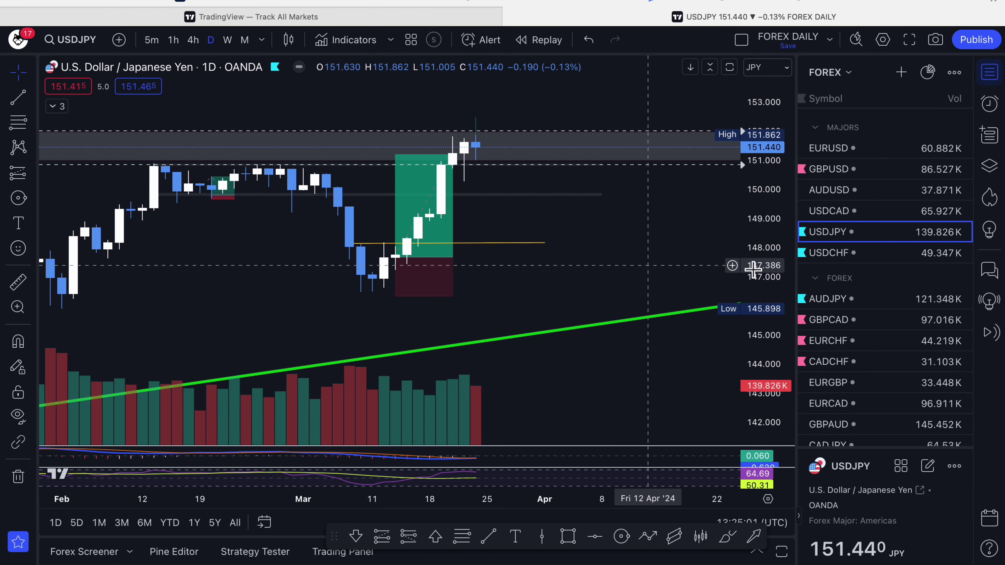
left_click_drag(518, 265, 591, 336)
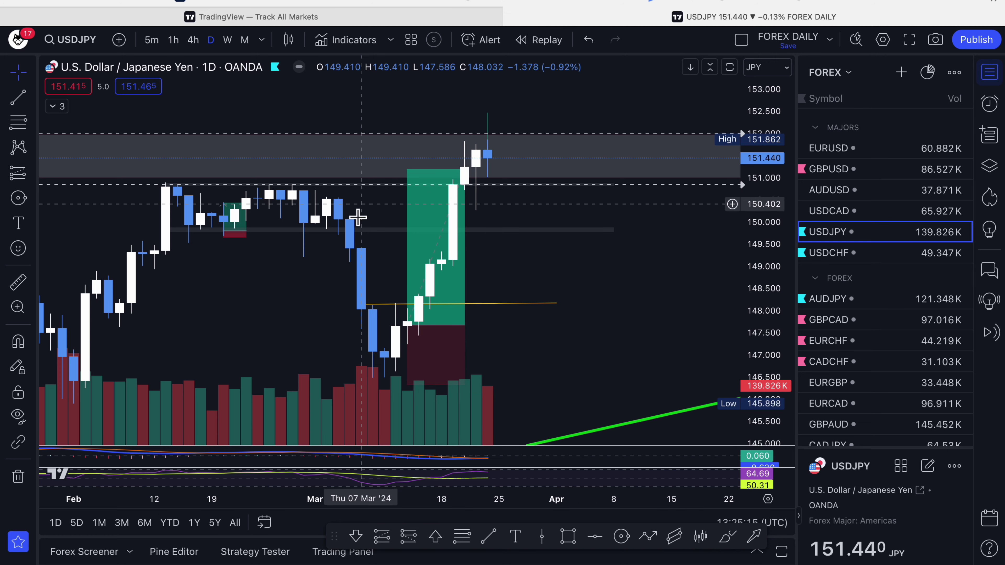
left_click_drag(769, 222, 624, 307)
scroll(626, 311, "down", 5)
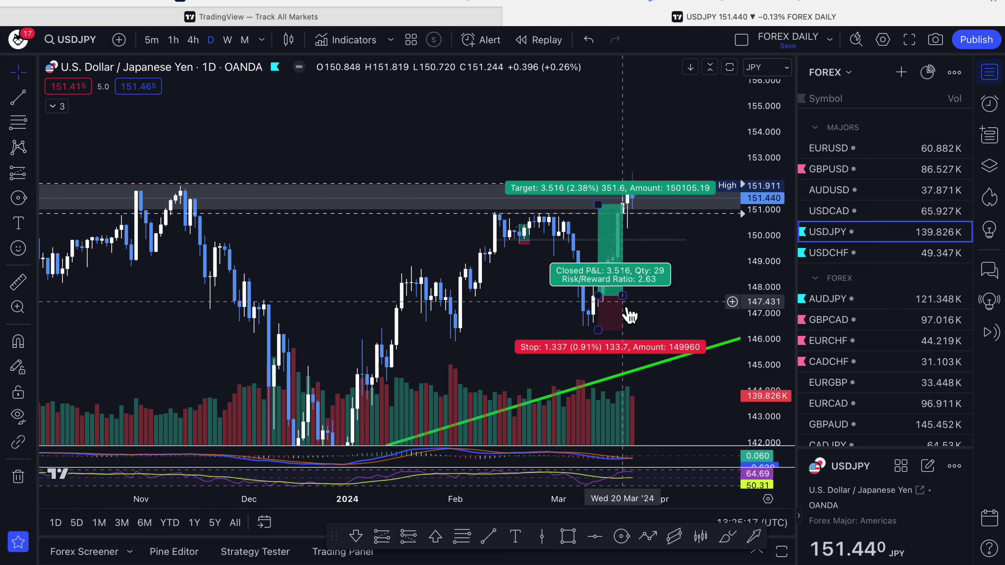
left_click_drag(696, 393, 556, 310)
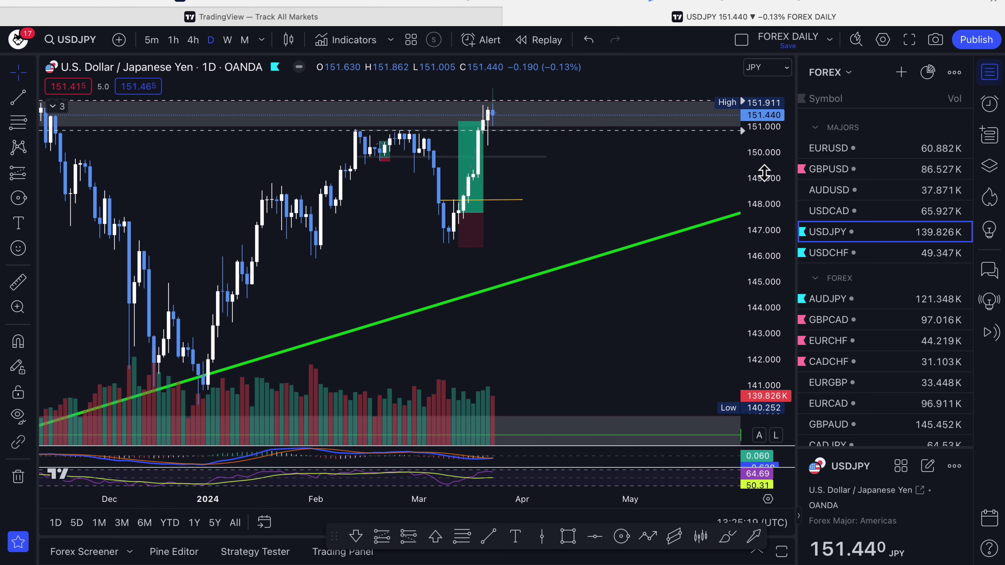
left_click_drag(765, 173, 451, 317)
scroll(624, 349, "down", 3)
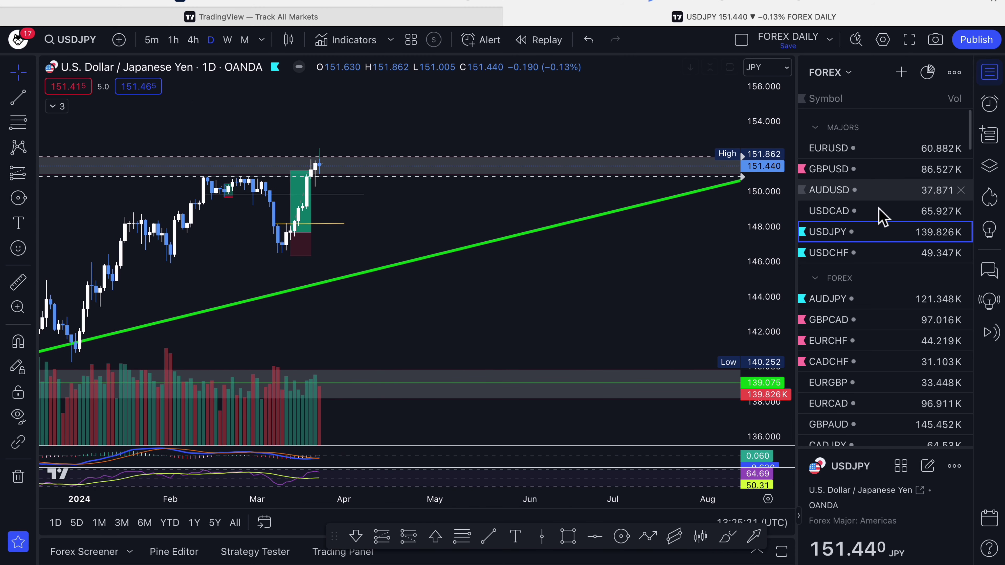
- Open the USDCHF chart and draw a yellow horizontal trend line at 0.88428 from 21 March to 16 April 2024
left_click(831, 253)
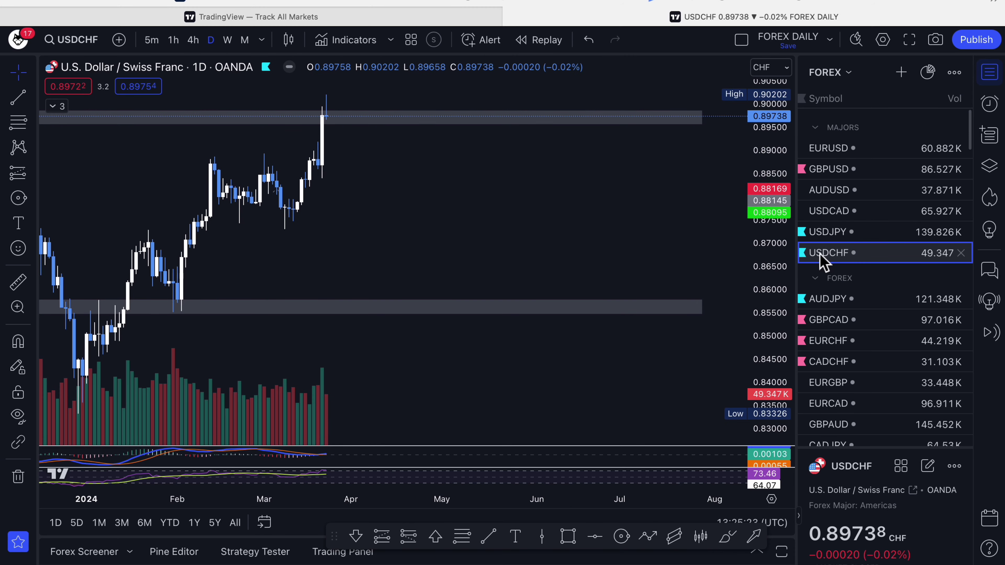
left_click_drag(525, 200, 661, 269)
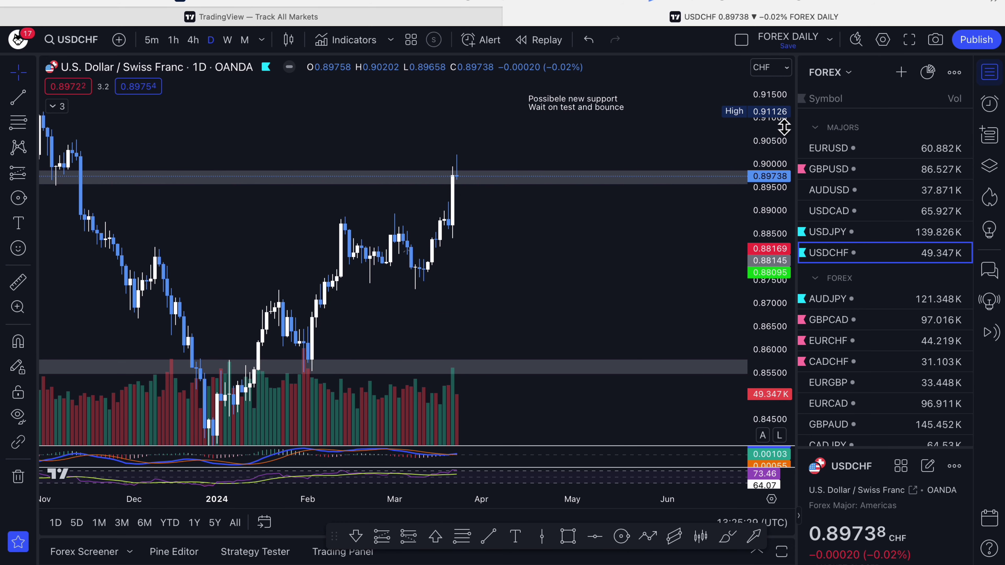
left_click_drag(771, 198, 773, 225)
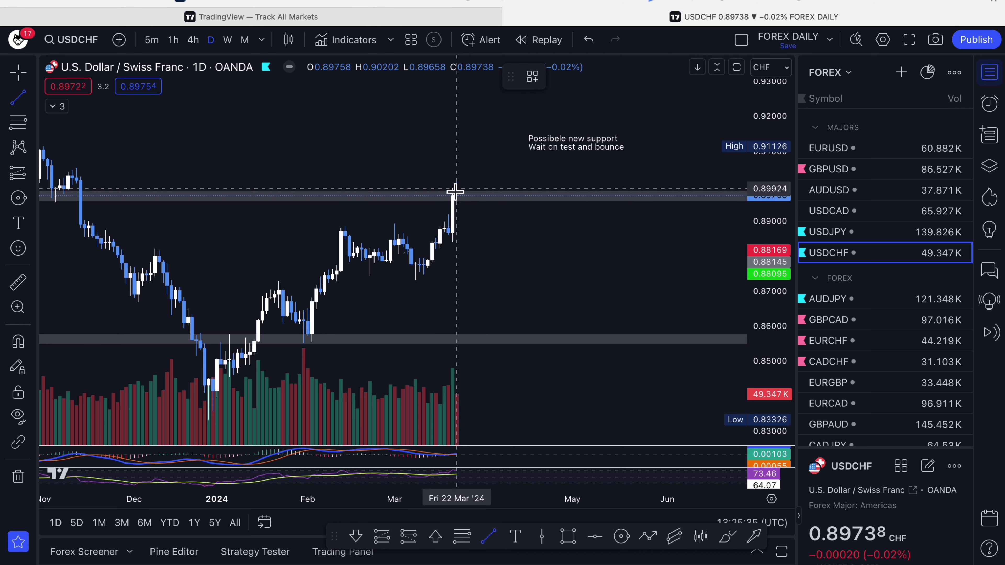
left_click(458, 246)
left_click(530, 254)
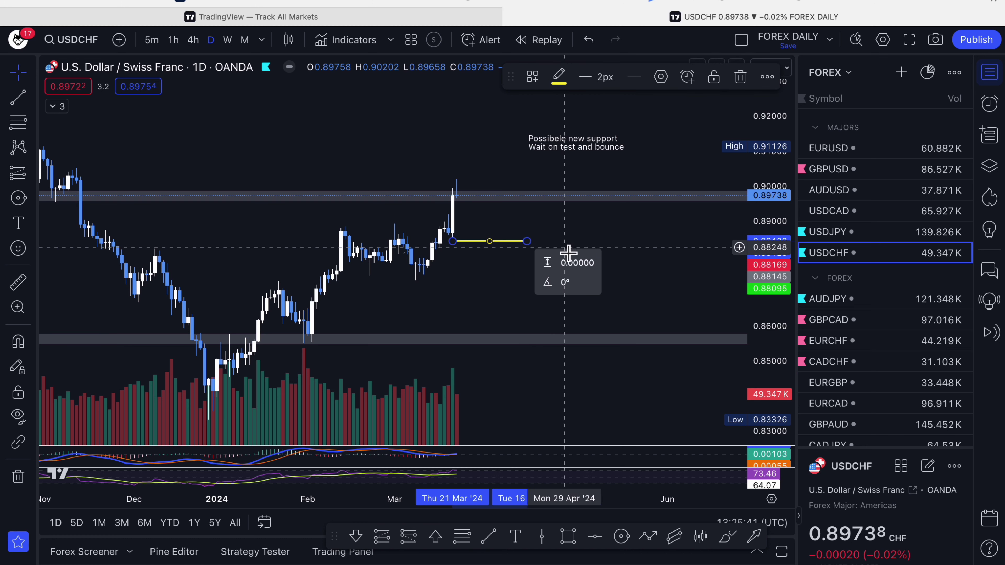
- Try to add a USDCHF price alert at 0.88428, the level of the yellow line
left_click(740, 241)
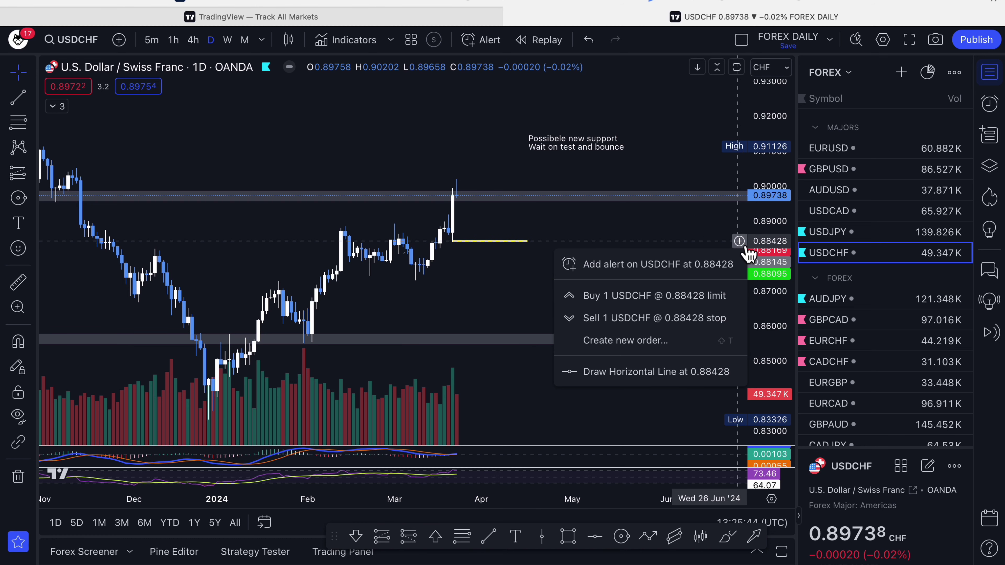
left_click(668, 261)
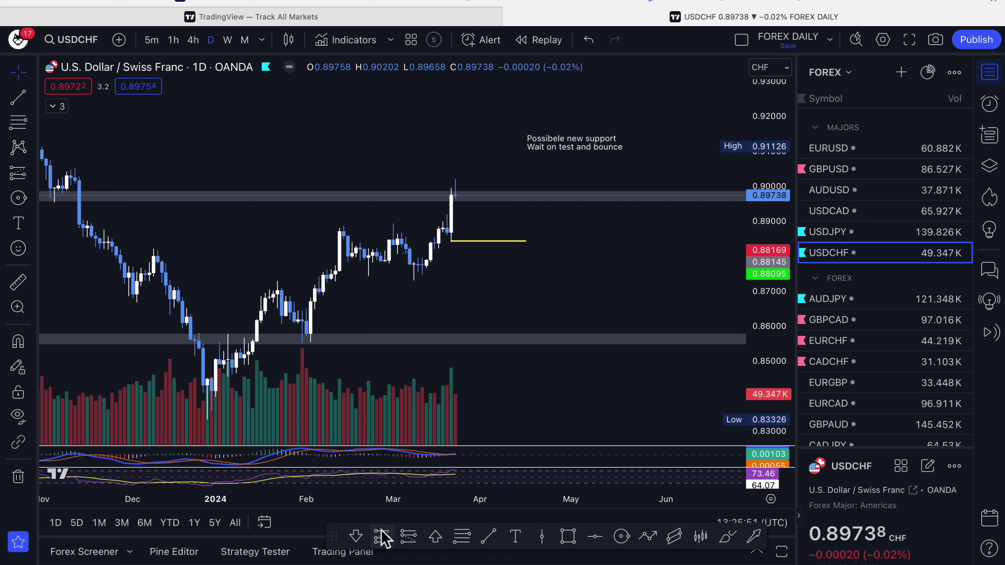
- Try a short position on USDCHF at 0.88448 with a 65.8-pip stop and a 263.3-pip target at the lower grey zone, and remove it
left_click(481, 245)
key("Delete")
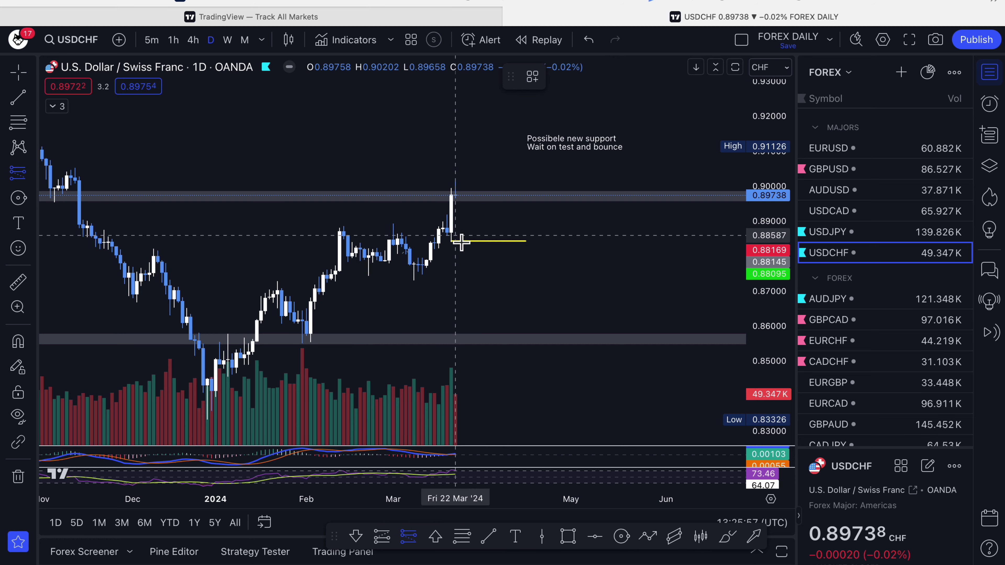
left_click(475, 246)
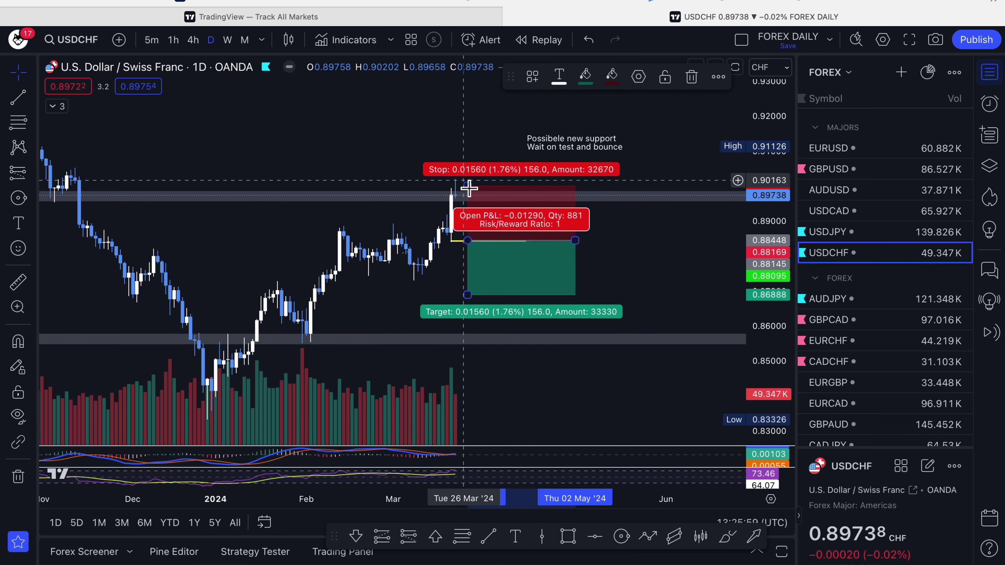
left_click_drag(471, 190, 482, 218)
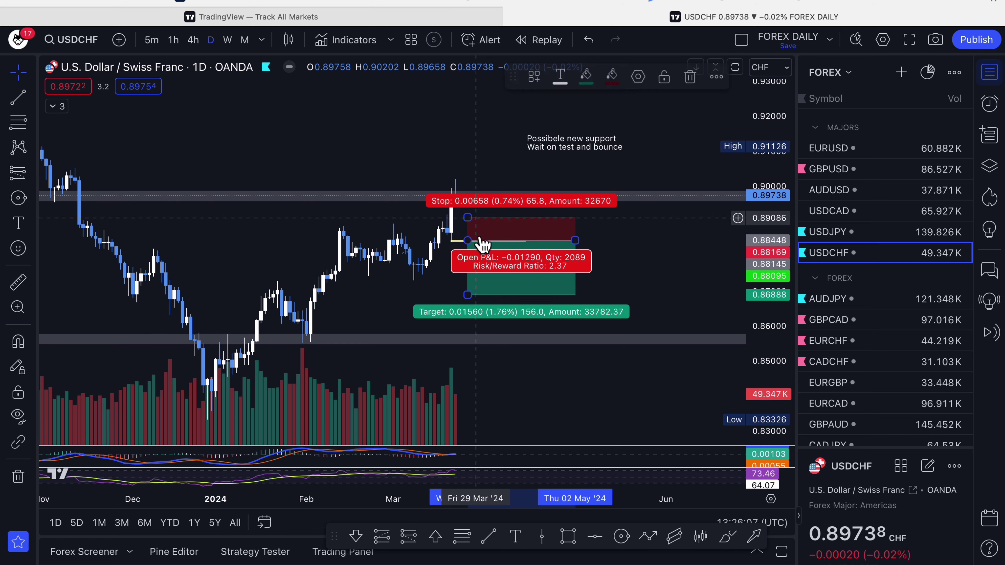
left_click_drag(471, 302, 471, 338)
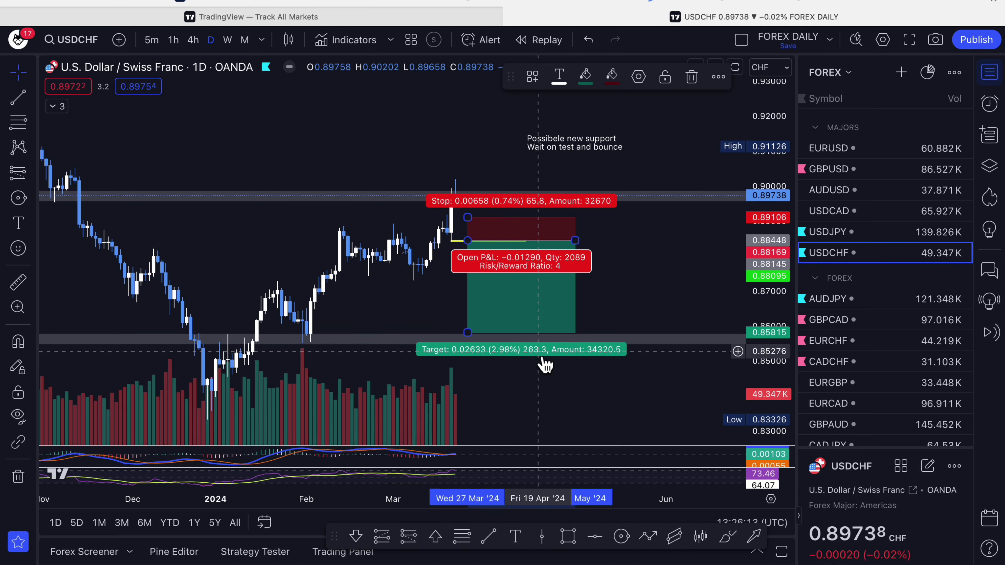
key("Delete")
scroll(562, 294, "down", 5)
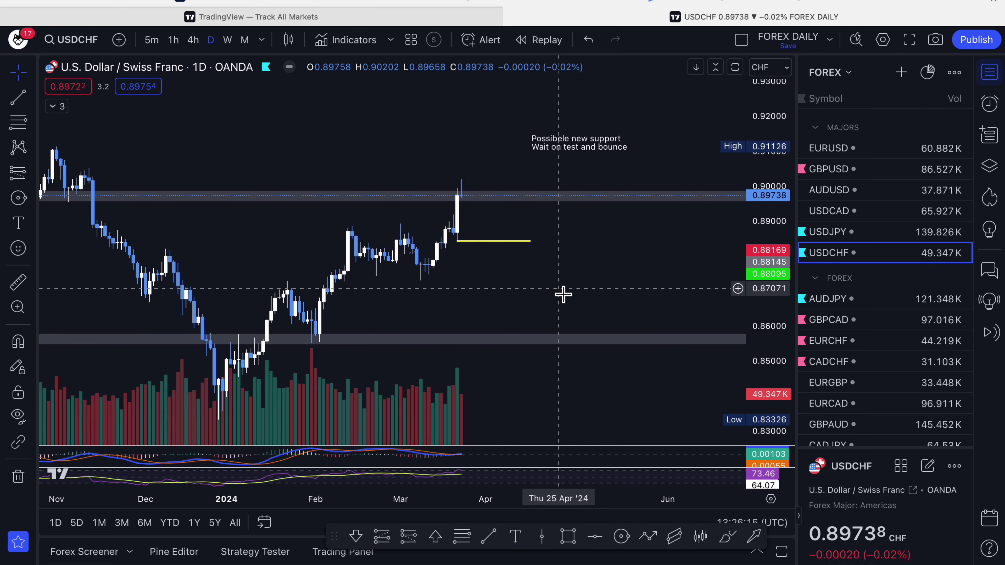
left_click_drag(680, 266, 425, 361)
scroll(579, 342, "down", 5)
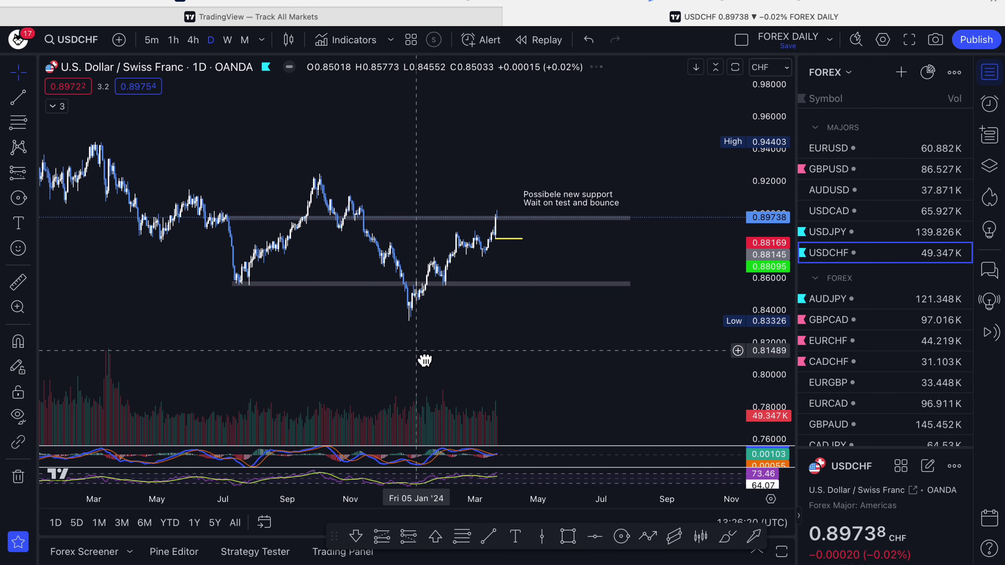
- Open the AUDJPY chart and examine its rising green trend line, grey zones, recent high and the planned long position
left_click(845, 302)
left_click_drag(414, 292, 649, 323)
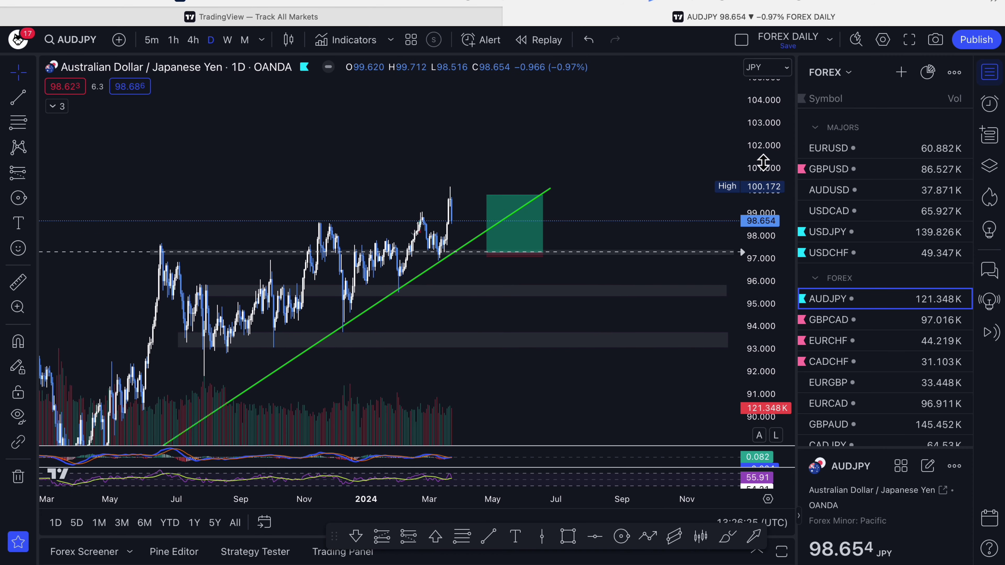
left_click_drag(764, 164, 763, 221)
left_click_drag(538, 364, 728, 349)
left_click_drag(653, 355, 597, 332)
scroll(426, 377, "down", 1)
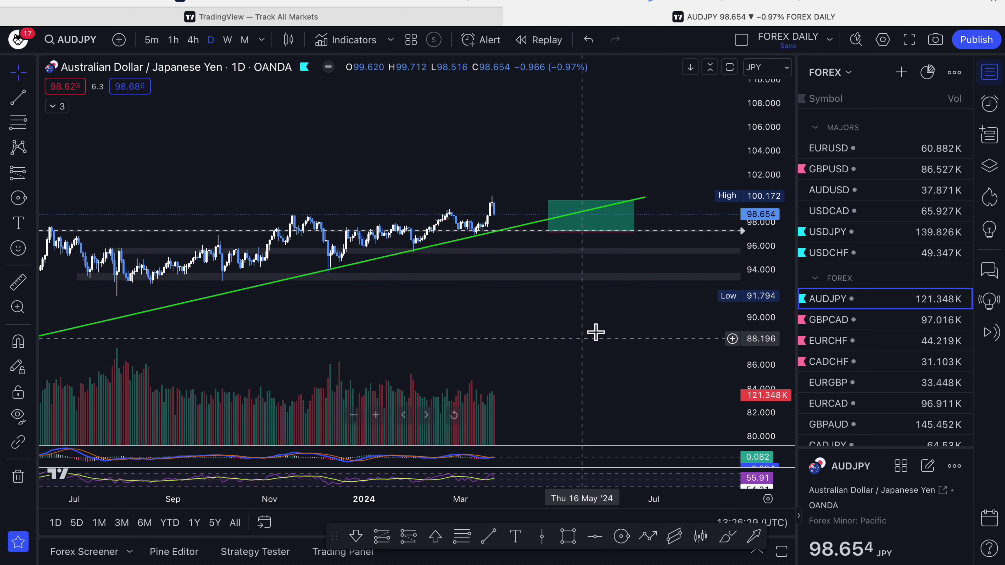
left_click_drag(767, 302, 664, 238)
scroll(592, 280, "up", 3)
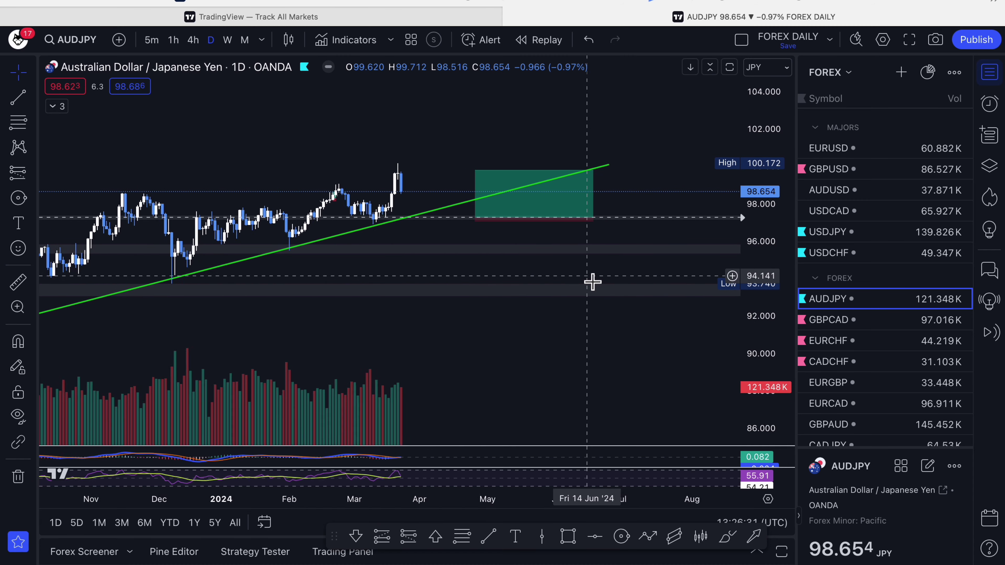
left_click_drag(401, 348, 763, 325)
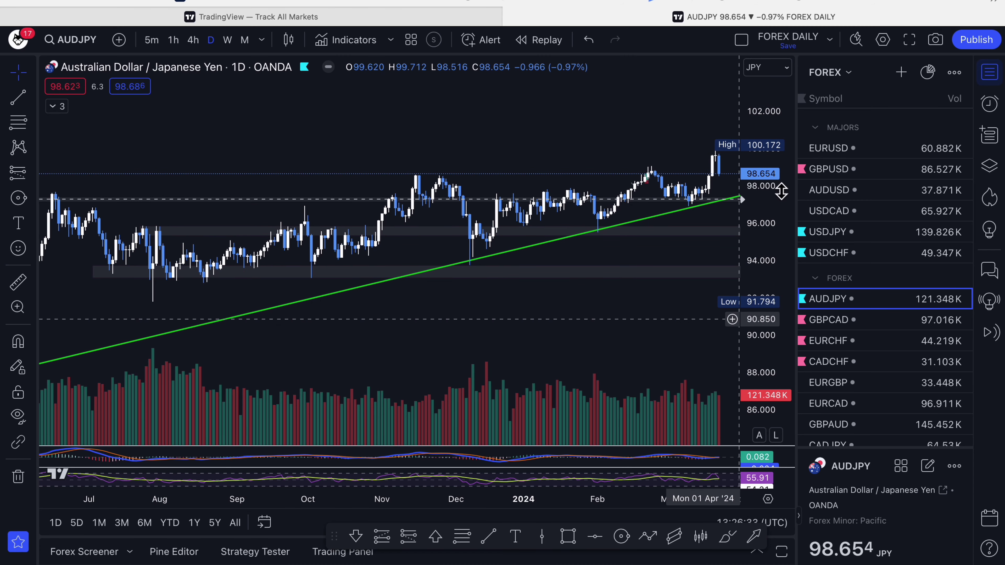
double_click(768, 295)
left_click_drag(657, 263, 484, 393)
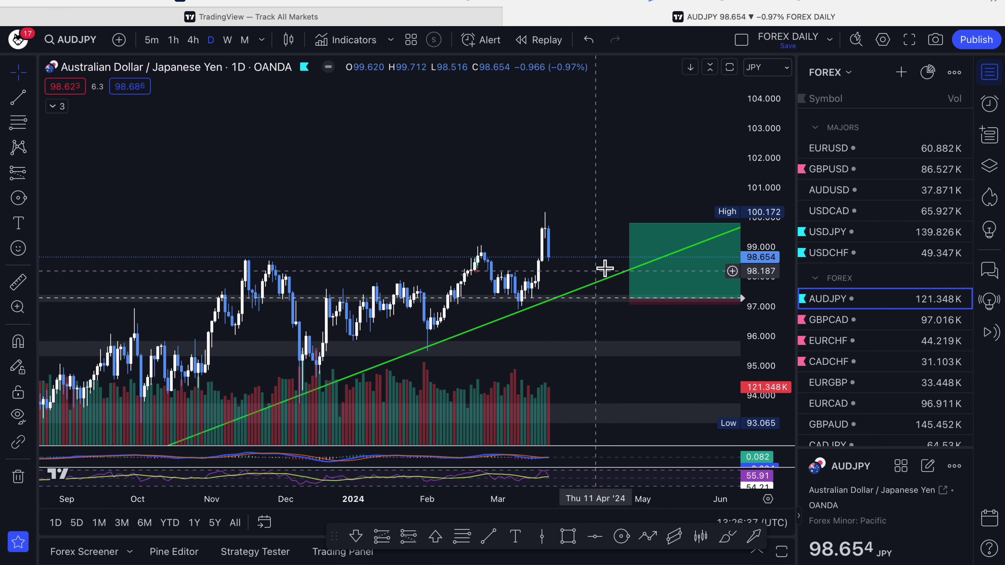
left_click_drag(562, 261, 439, 259)
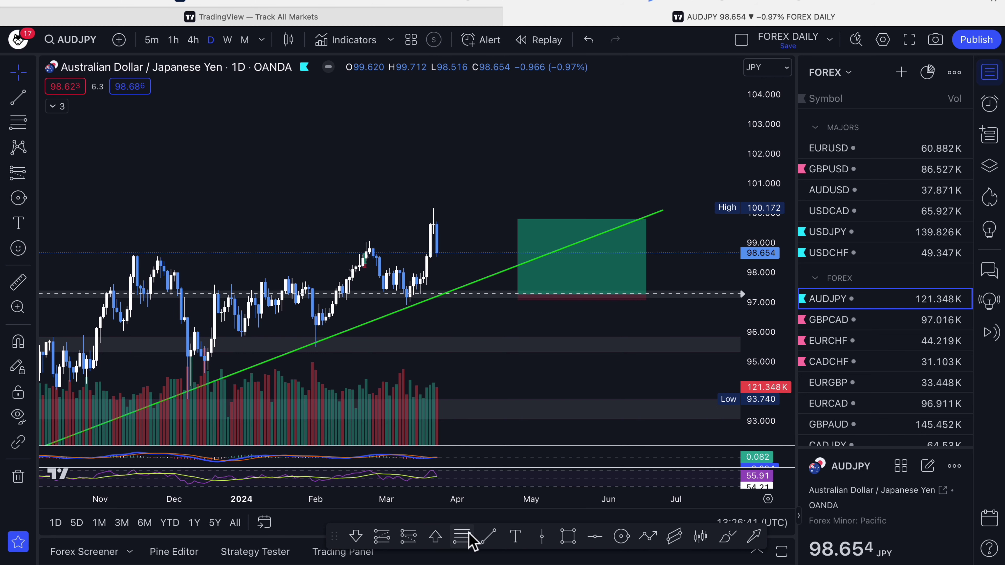
- Draw a yellow horizontal trend line on AUDJPY at about 98.56 from 19 March to late April 2024, and try adding an alert at 98.586
left_click(491, 537)
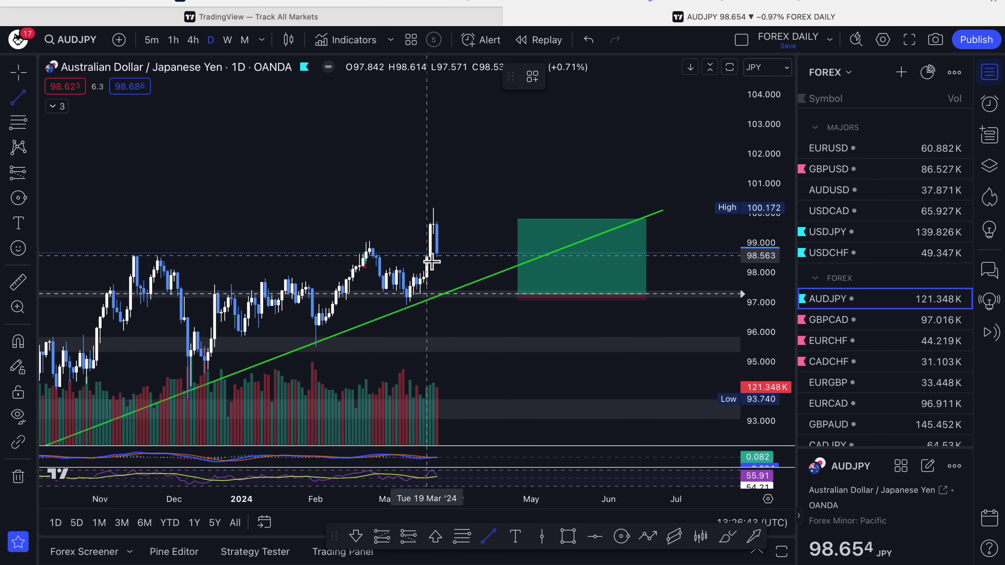
left_click_drag(427, 256, 519, 257)
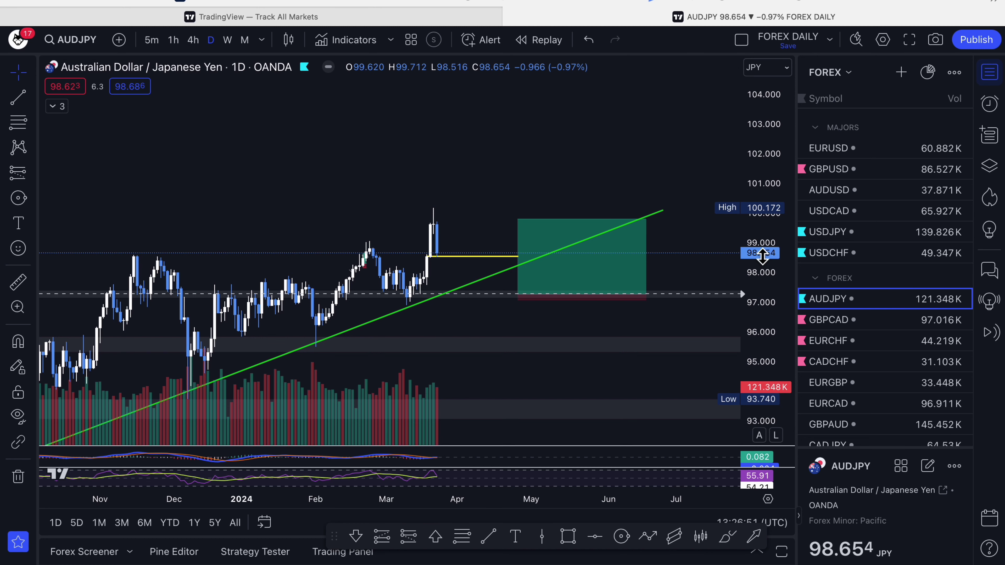
left_click(732, 253)
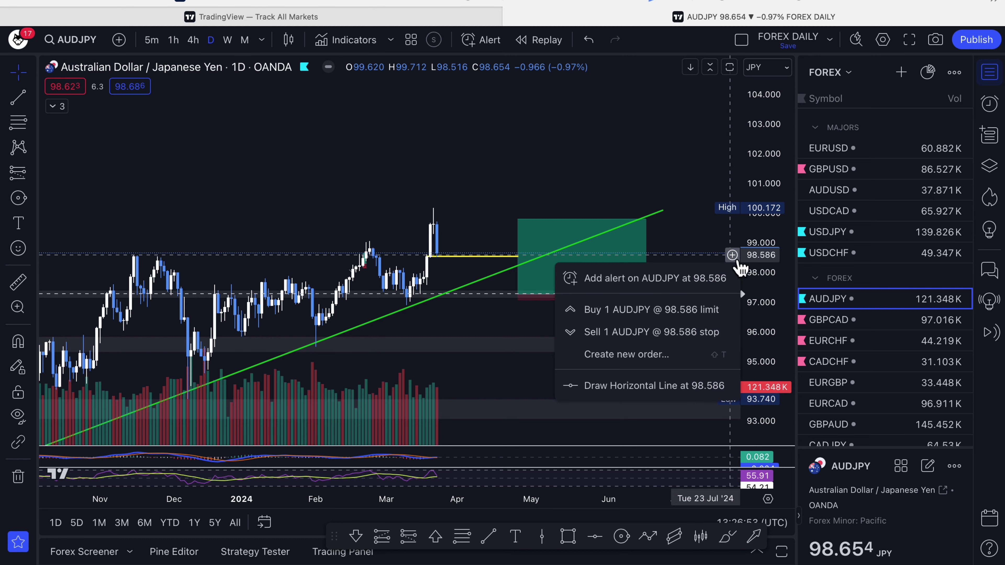
key("Escape")
- Open the GBPCAD chart and dismiss the plan upgrade offer to view its yellow line and short position
left_click(835, 321)
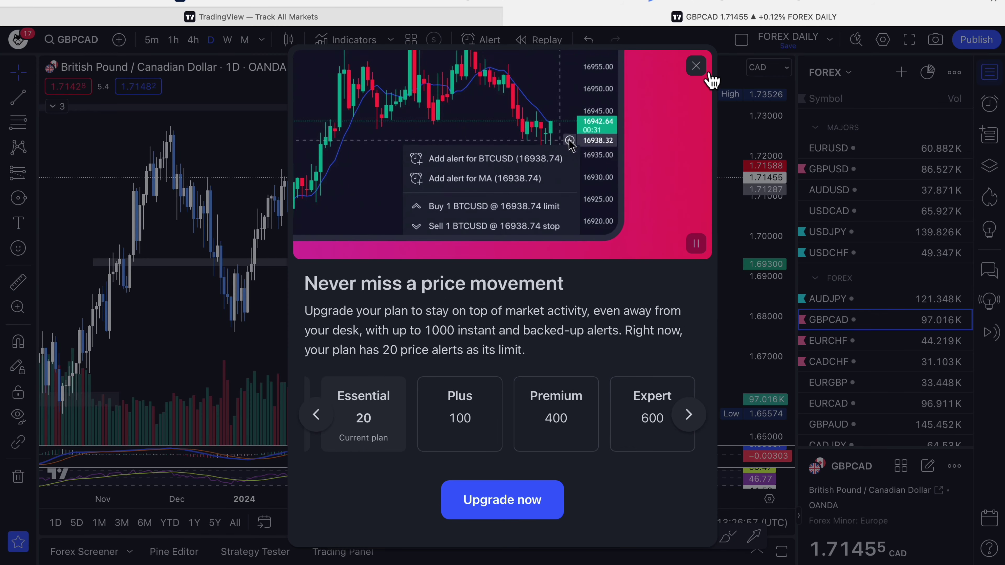
left_click(696, 65)
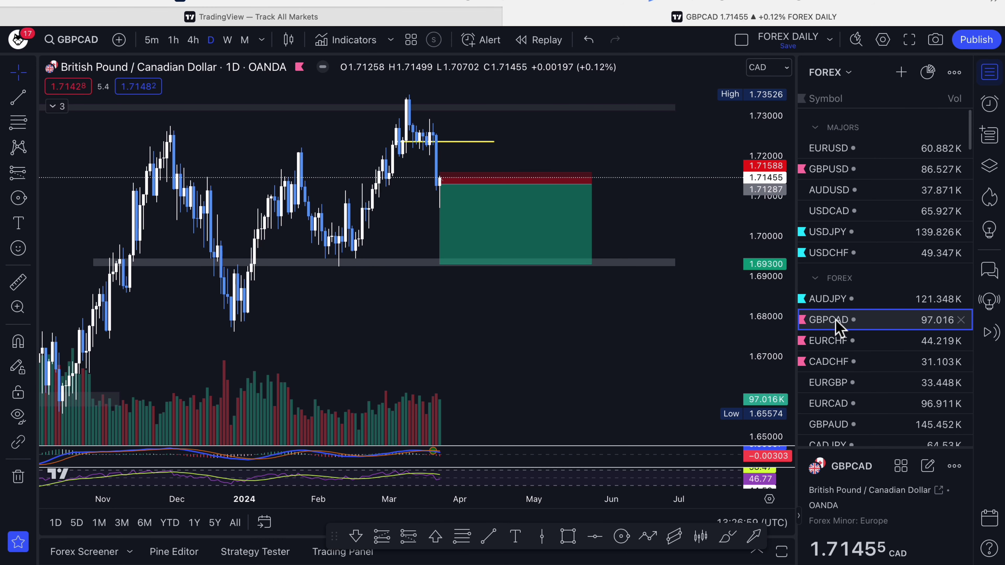
- Open the EURCHF chart and examine the yellow line below the latest rally and the short position at the upper grey zone
left_click(833, 344)
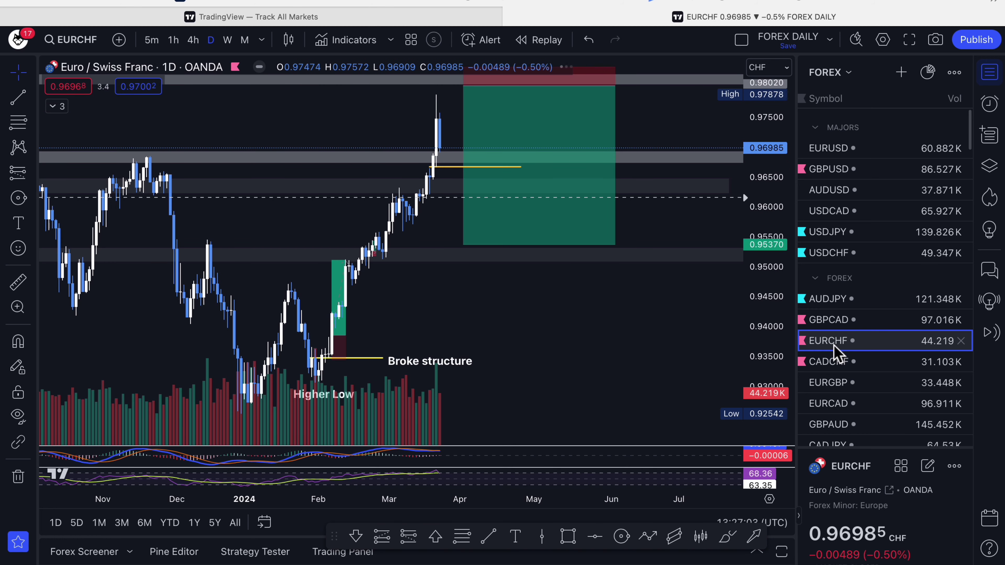
left_click_drag(702, 297, 684, 382)
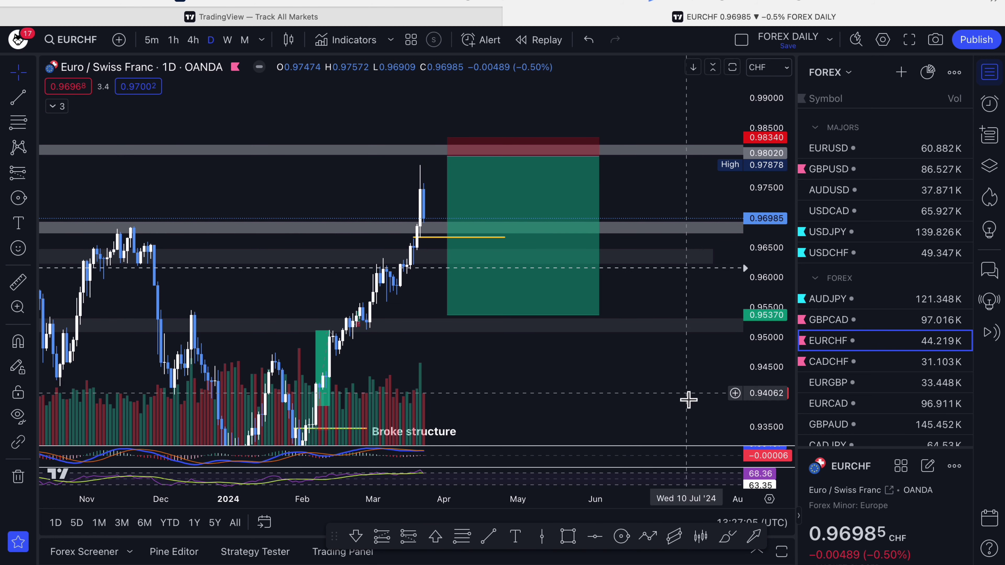
left_click(434, 238)
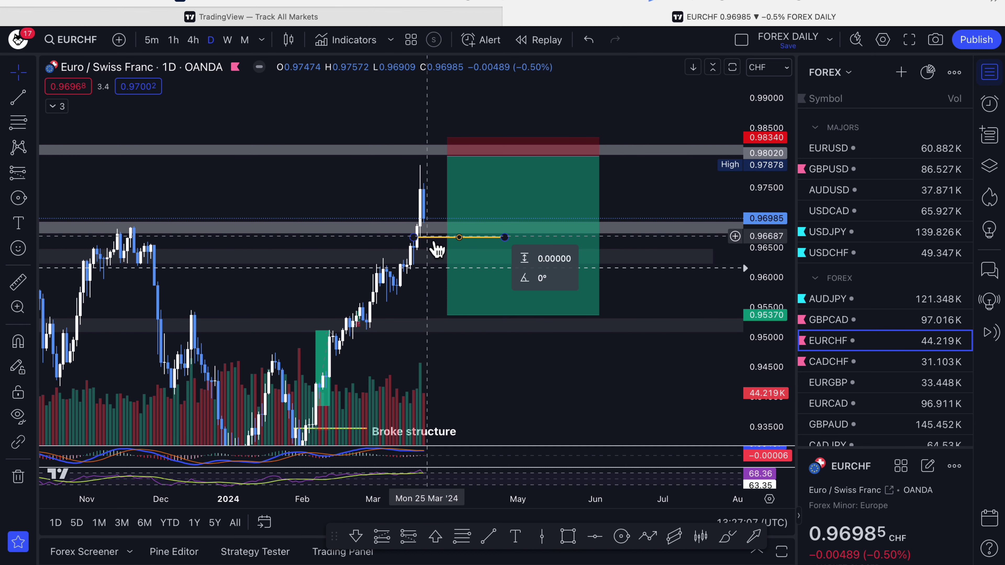
- Open the CADCHF chart and examine the red down trend line, the two grey resistance zones and the short position
left_click(845, 363)
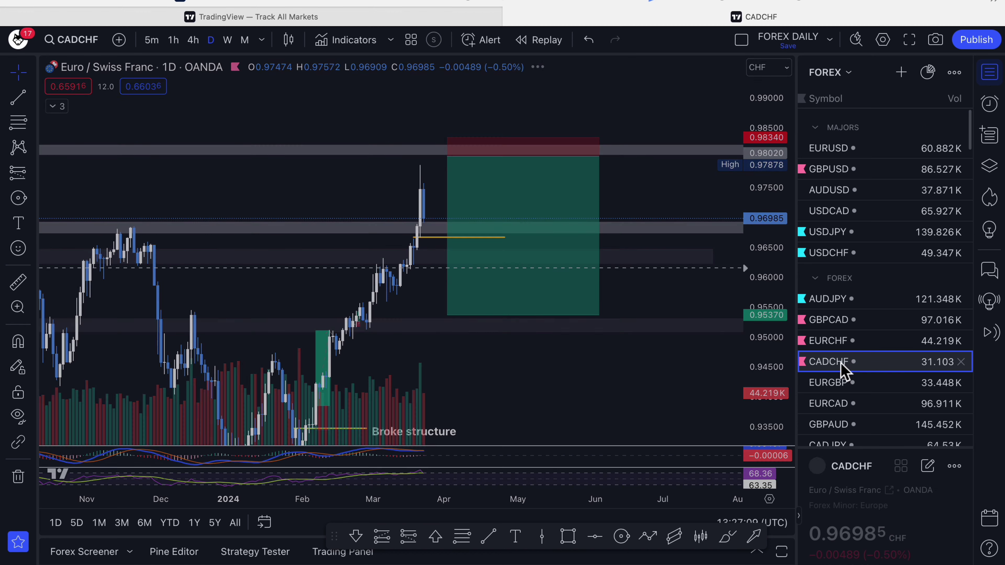
left_click_drag(774, 167, 772, 237)
left_click_drag(757, 359, 757, 388)
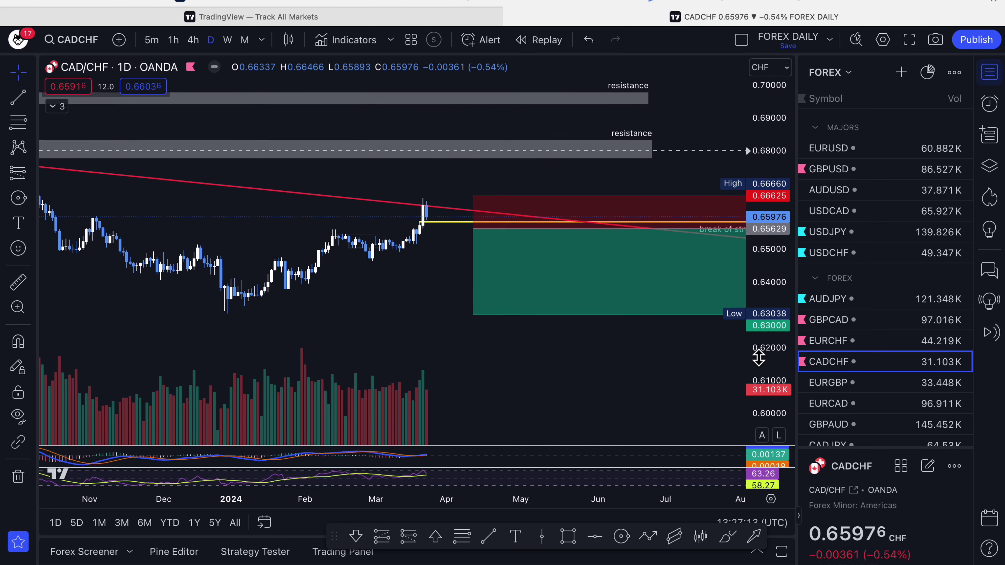
scroll(684, 382, "down", 5)
left_click_drag(564, 348, 461, 408)
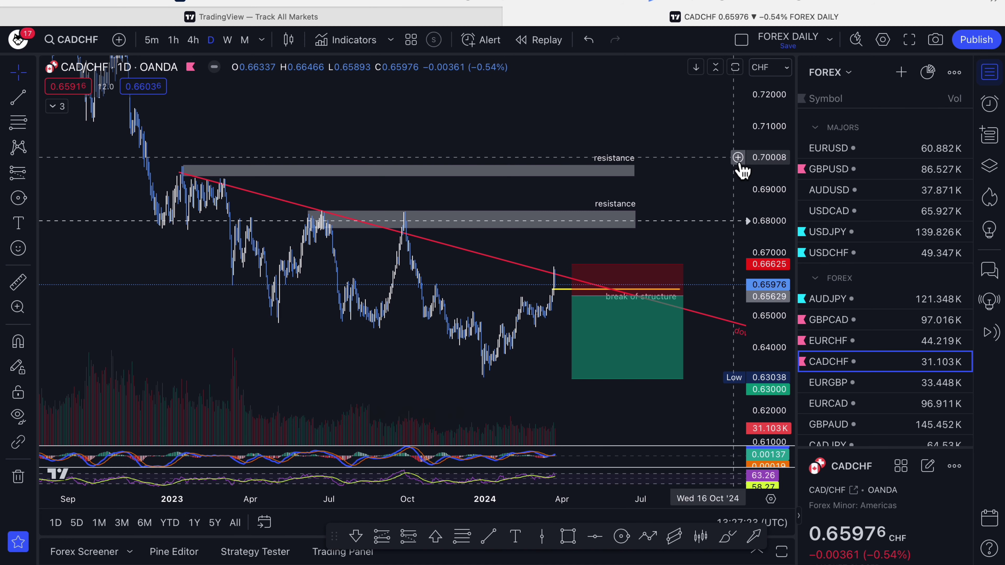
left_click_drag(696, 198, 607, 186)
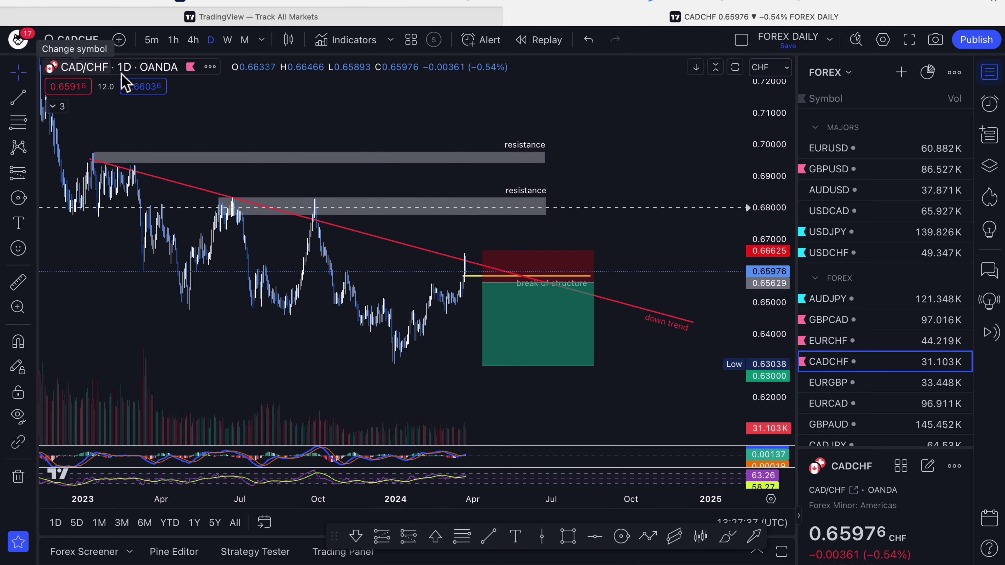
left_click_drag(631, 247, 702, 218)
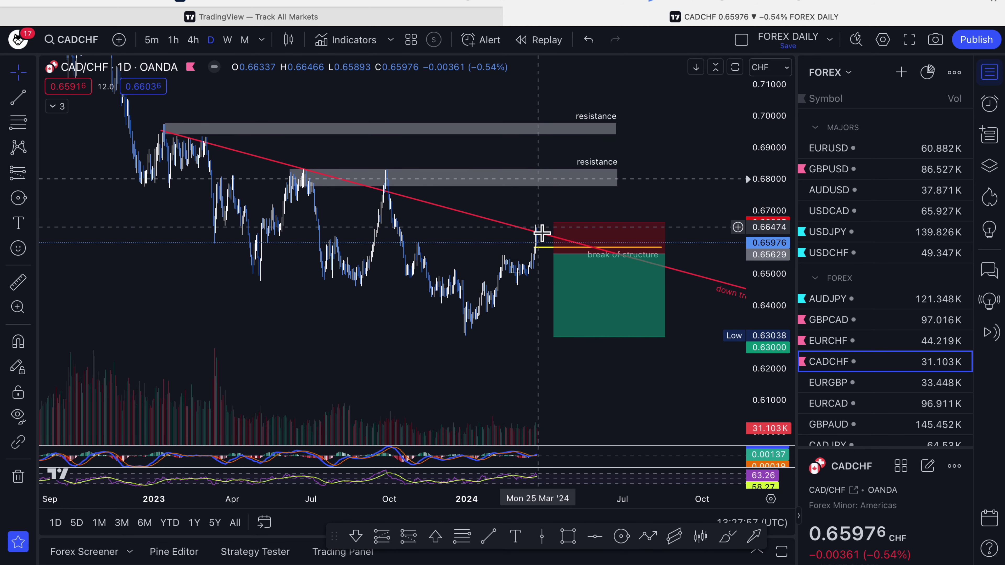
- Examine the yellow break of structure line and the short position closely against the latest CADCHF candles
left_click_drag(544, 228, 451, 218)
left_click(450, 242)
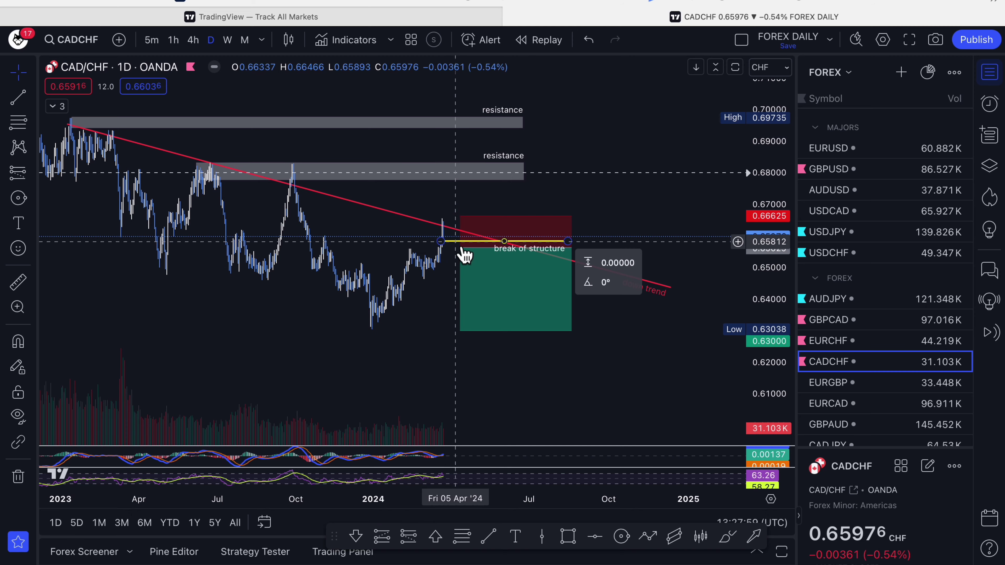
scroll(456, 250, "up", 5)
scroll(442, 221, "right", 5)
left_click_drag(513, 218, 706, 196)
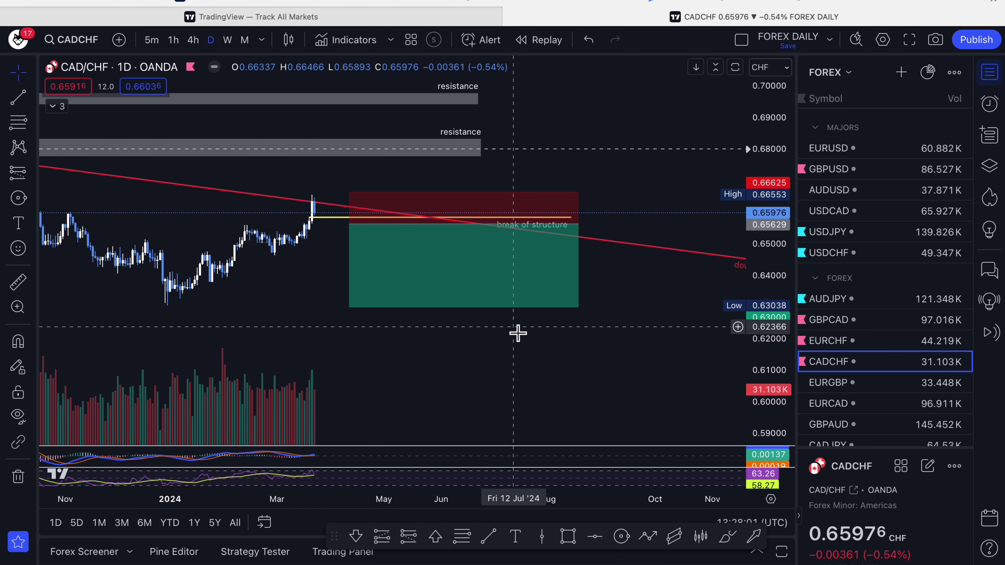
left_click(324, 222)
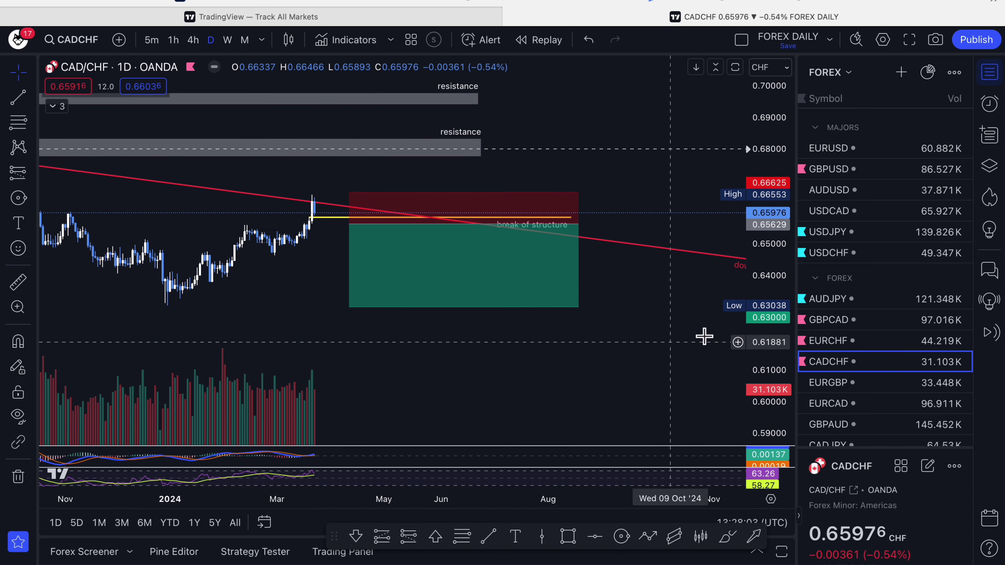
left_click_drag(758, 363, 750, 173)
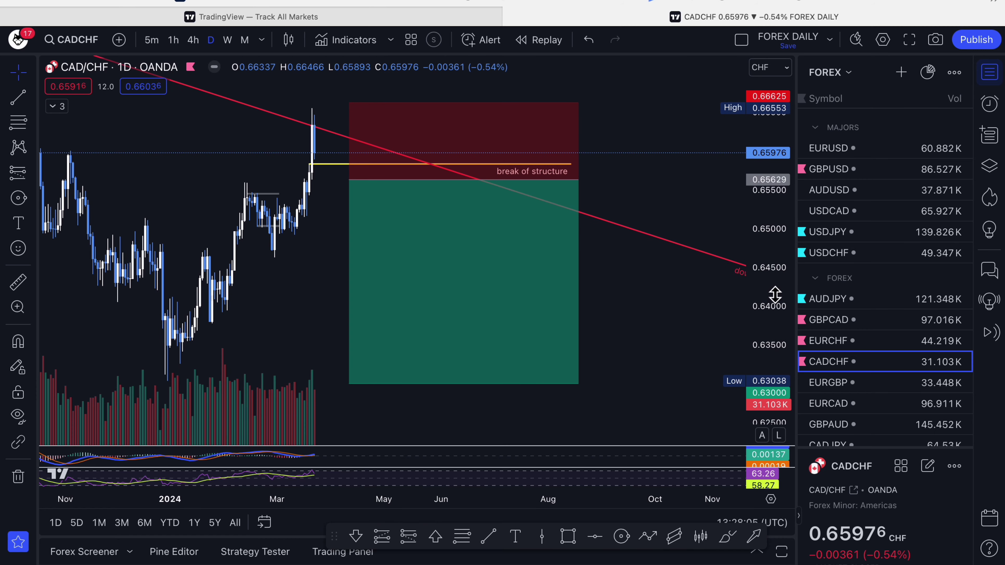
left_click_drag(669, 312, 702, 383)
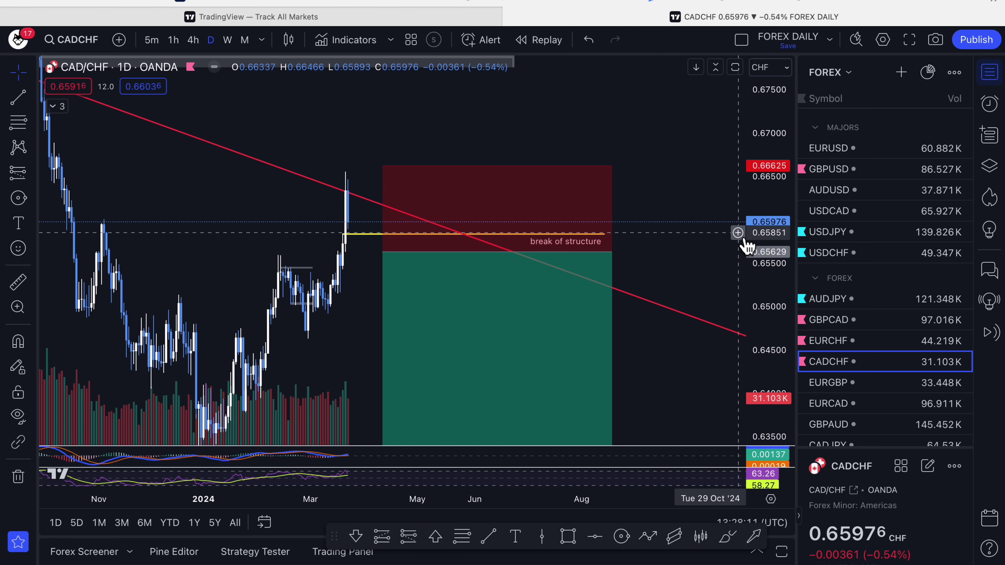
- Try to add a CADCHF price alert at 0.65851, near the yellow break of structure line
left_click(738, 234)
left_click(675, 214)
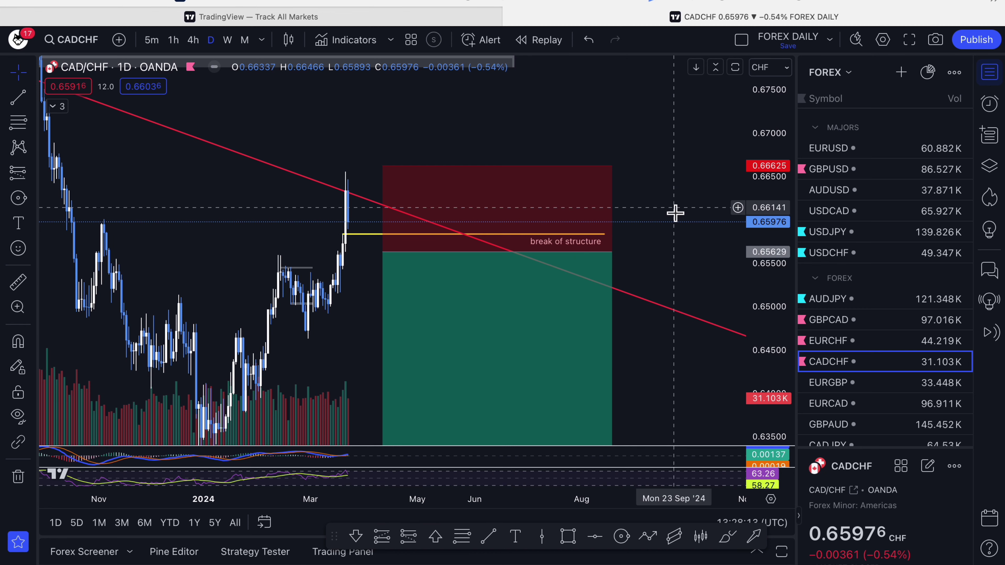
left_click(473, 250)
left_click_drag(180, 198, 204, 202)
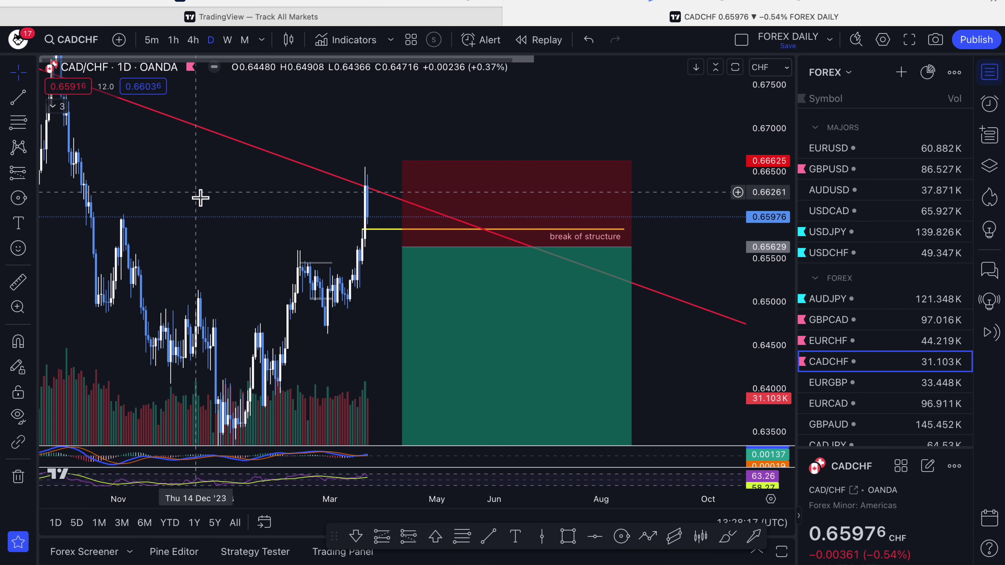